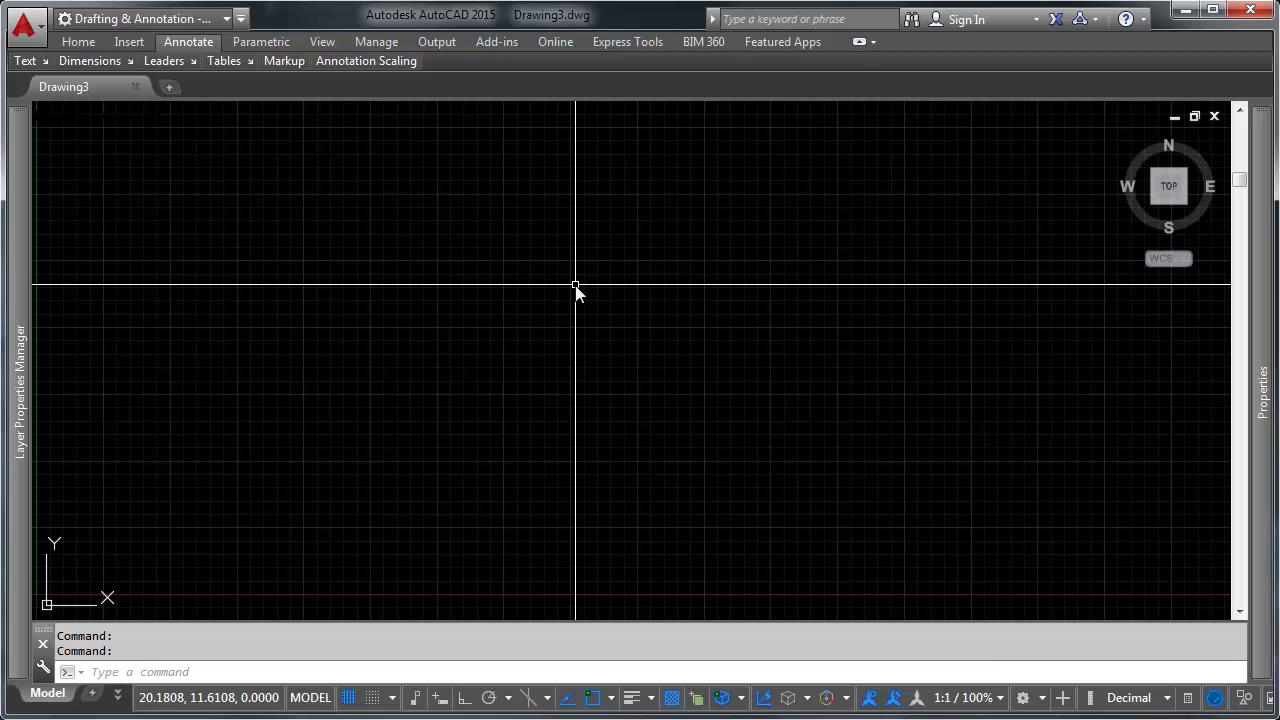
# Step: Insert a default 2-column, 10-data-row table and centre the view on it
pyautogui.write('table')
pyautogui.press('Return')
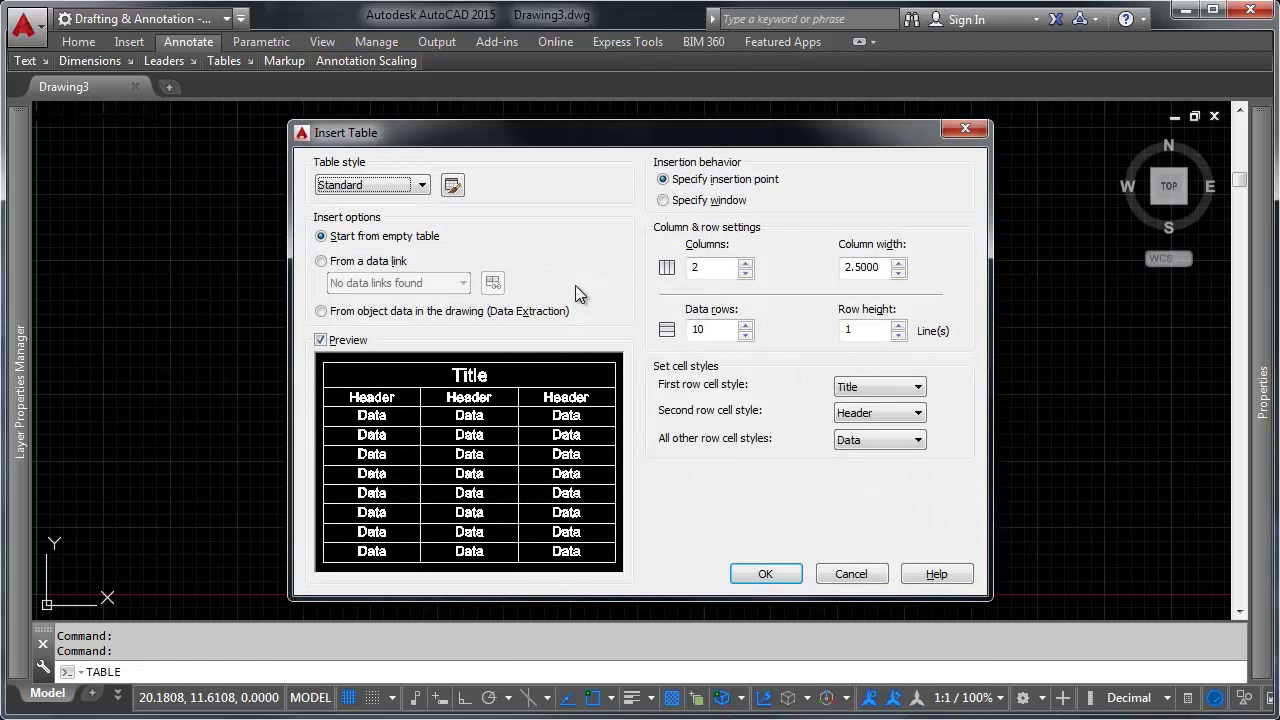
pyautogui.press('Return')
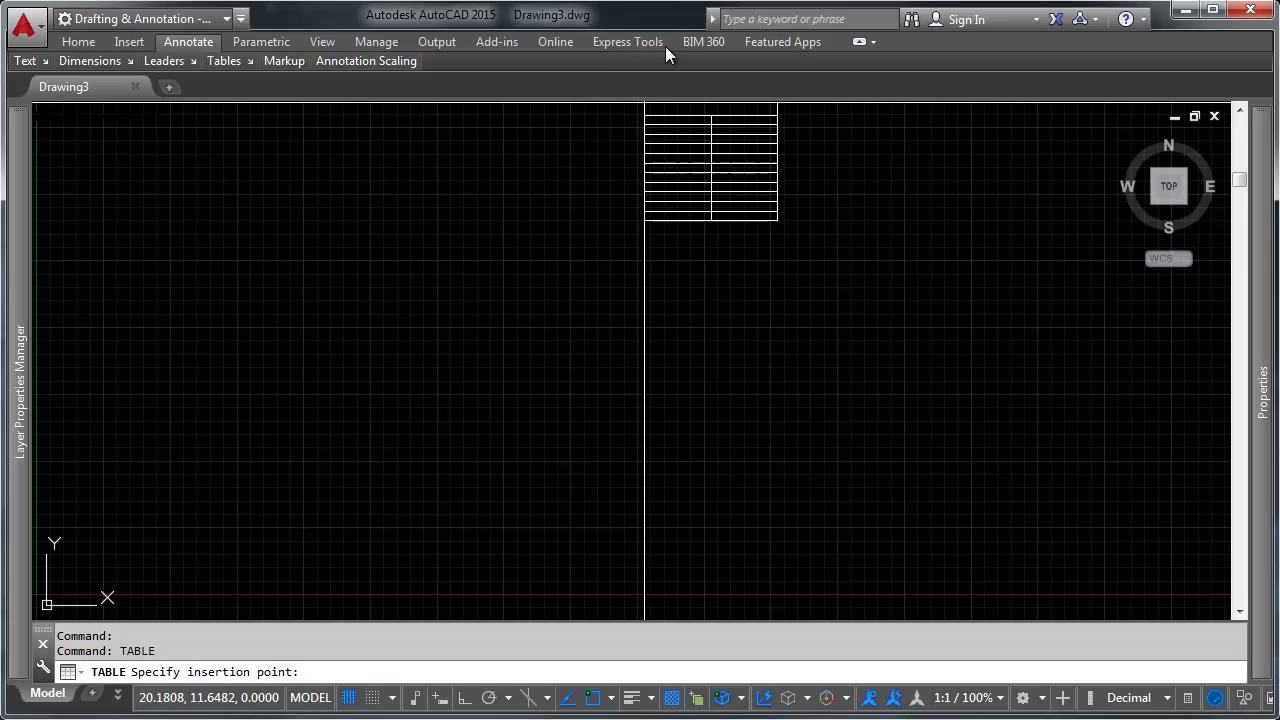
pyautogui.click(572, 266)
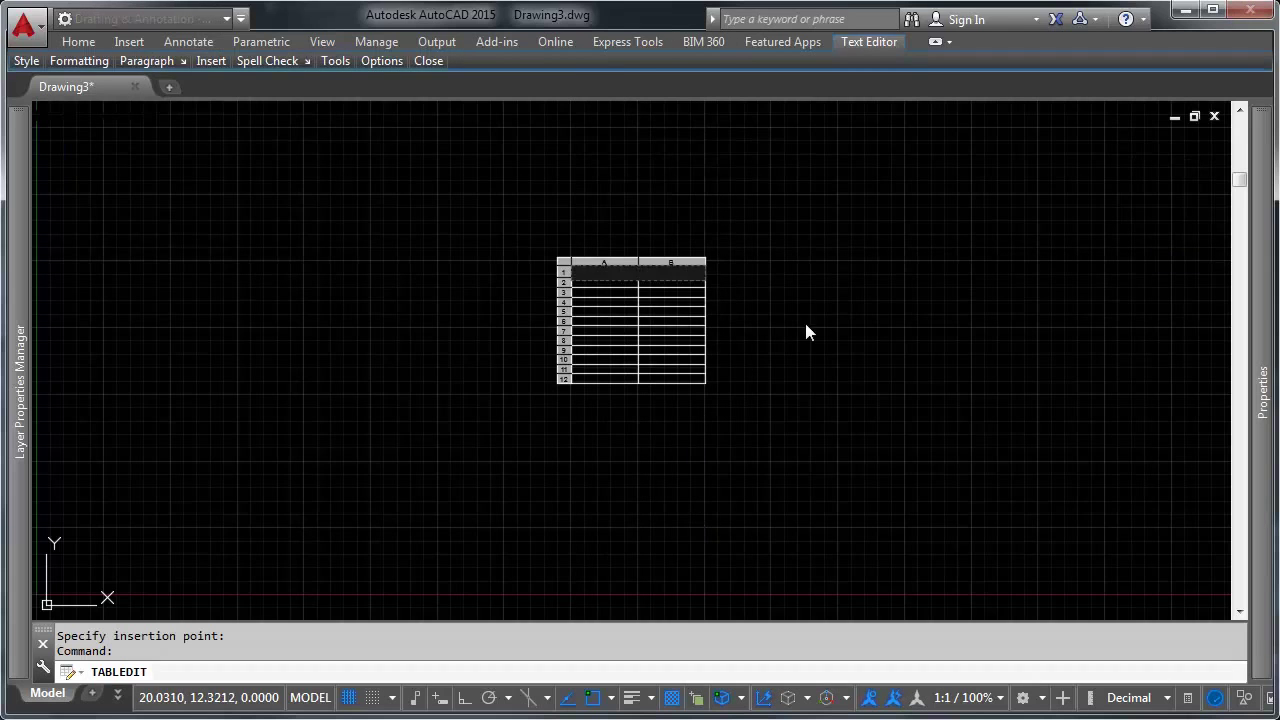
pyautogui.press('Escape')
pyautogui.scroll(4, 575, 256)
pyautogui.moveTo(576, 256); pyautogui.dragTo(525, 190, button='middle')
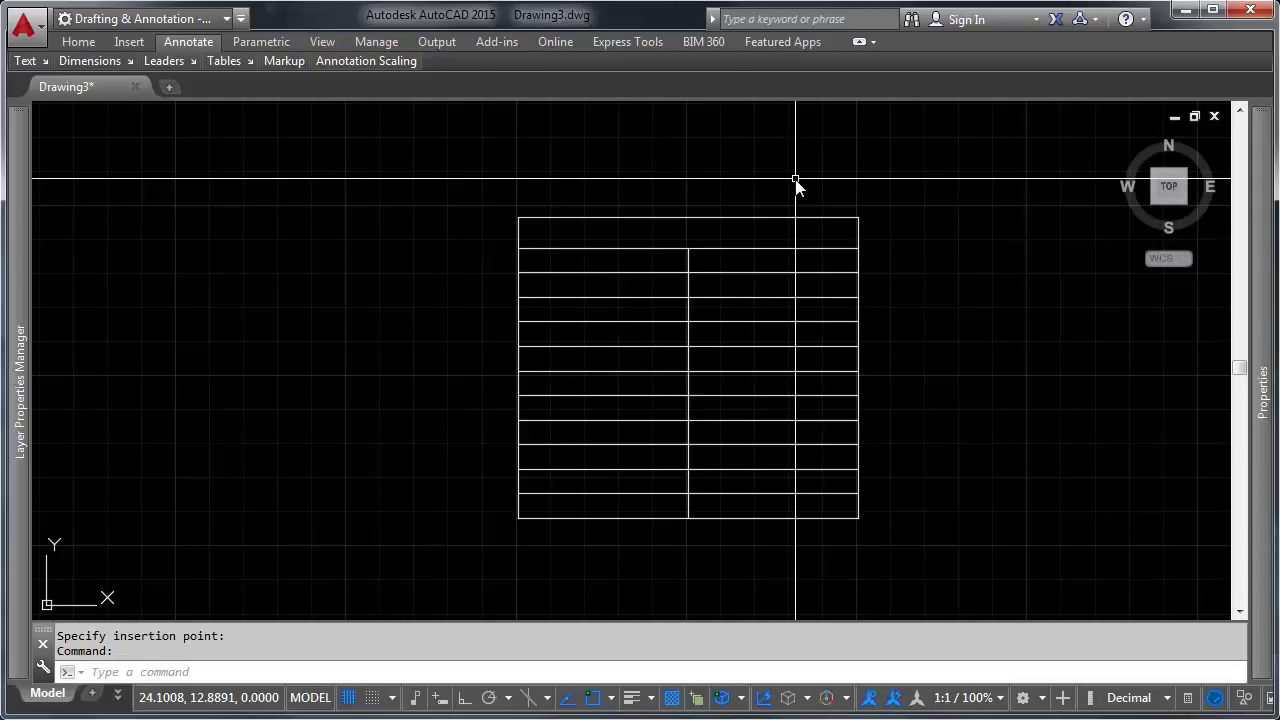
# Step: Modify the Standard table style so Title cells have a Cyan fill
pyautogui.write('tablestyle')
pyautogui.press('Return')
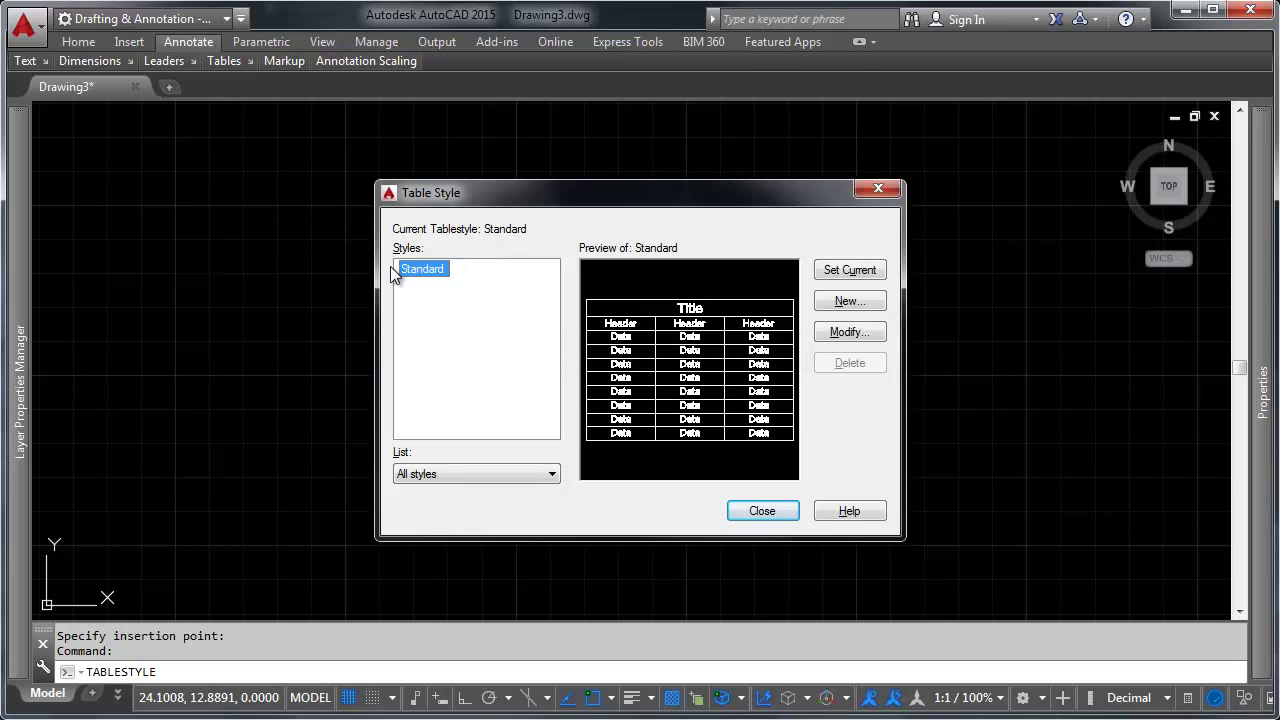
pyautogui.click(849, 332)
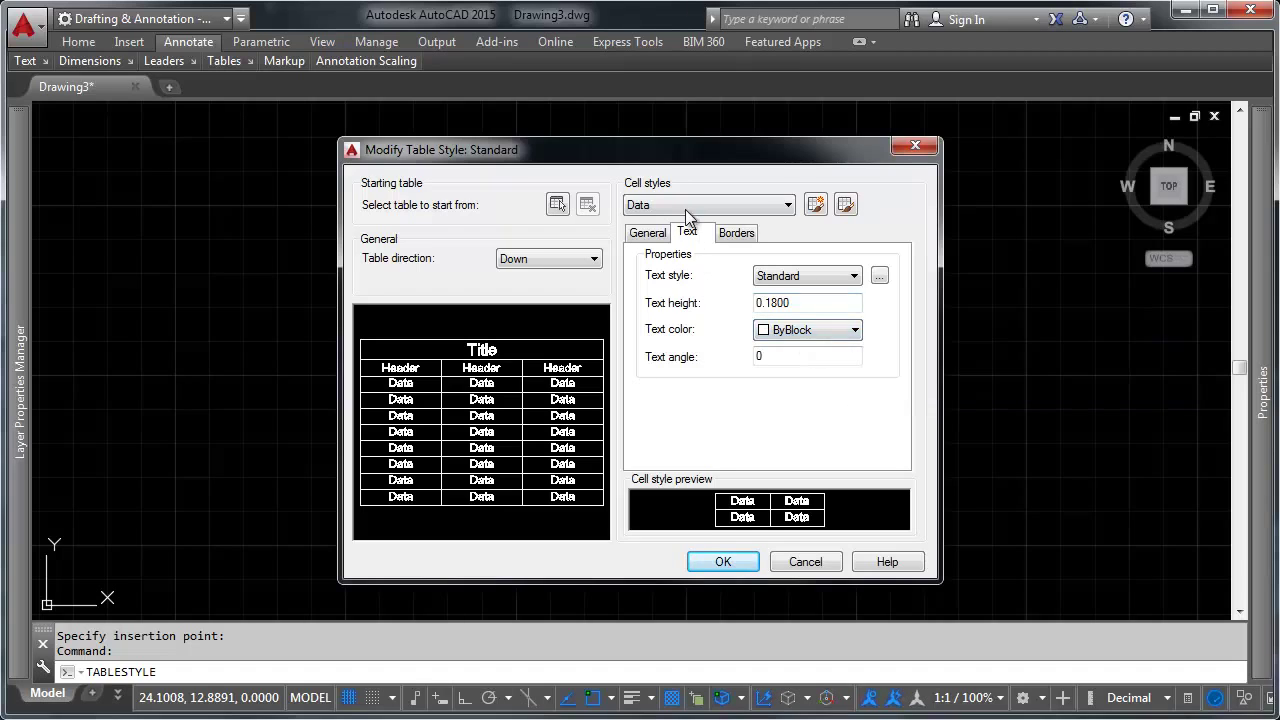
pyautogui.click(648, 232)
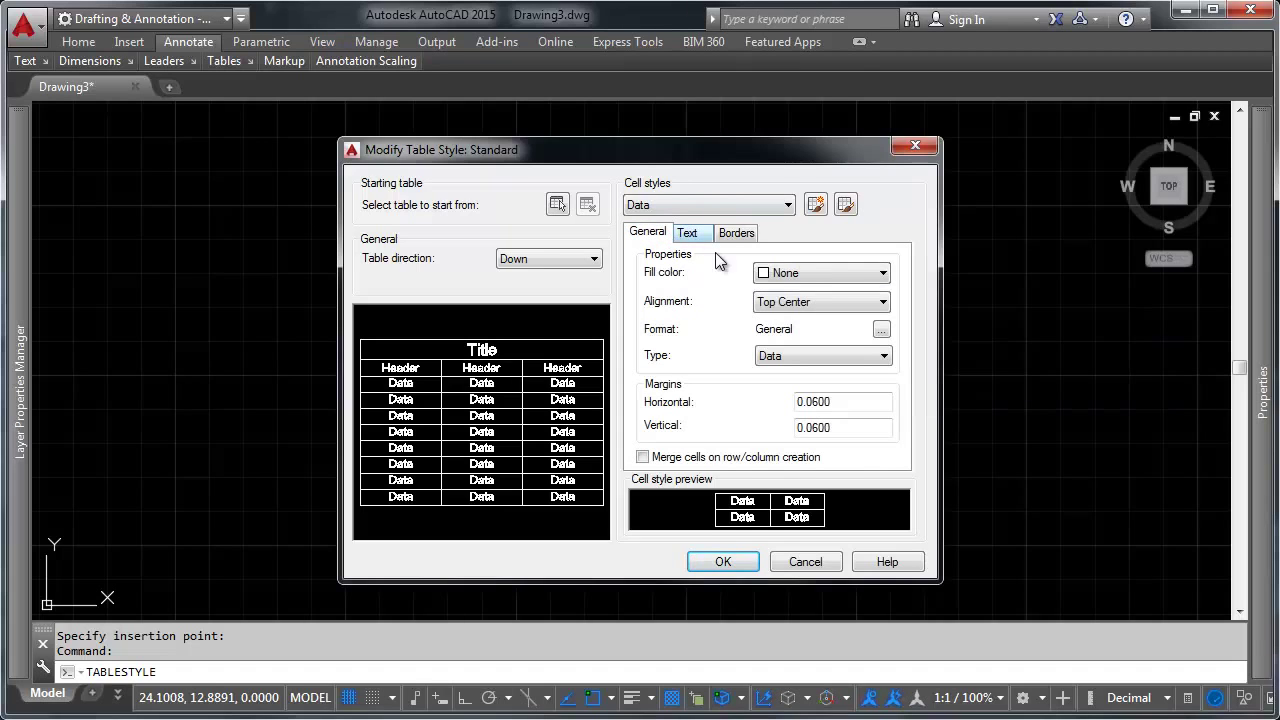
pyautogui.click(758, 206)
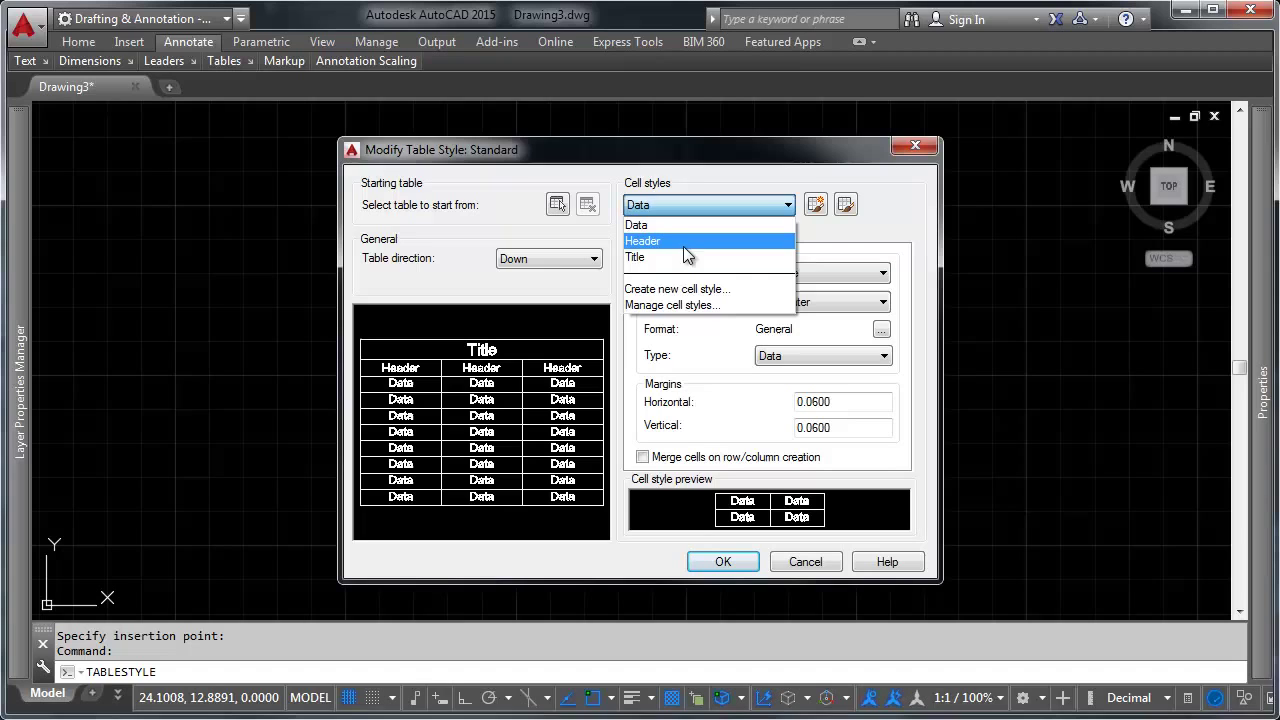
pyautogui.click(682, 258)
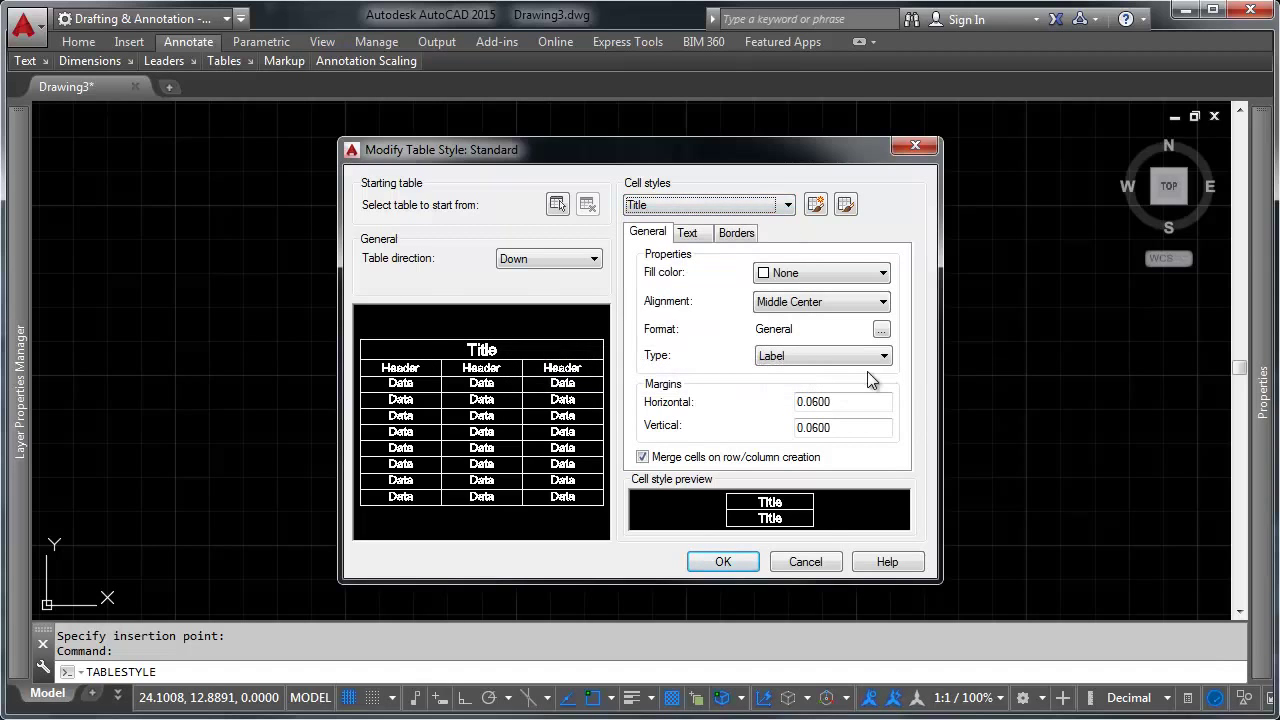
pyautogui.click(849, 274)
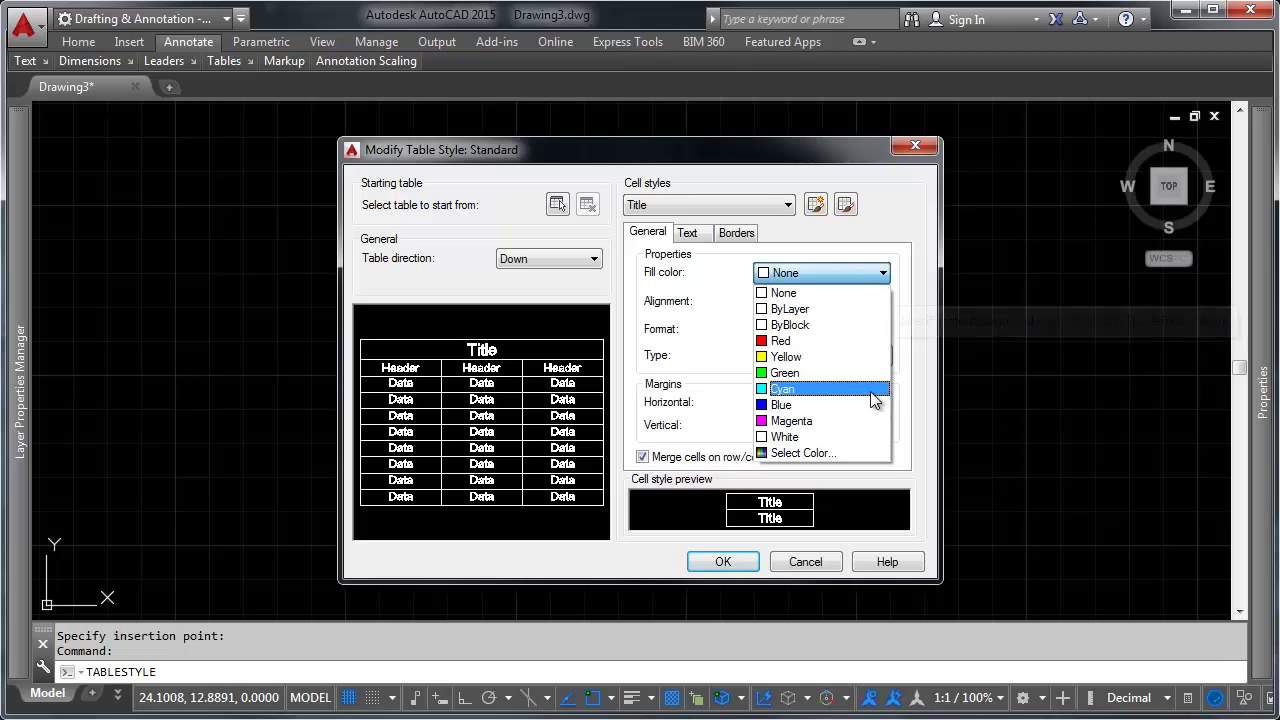
pyautogui.click(863, 388)
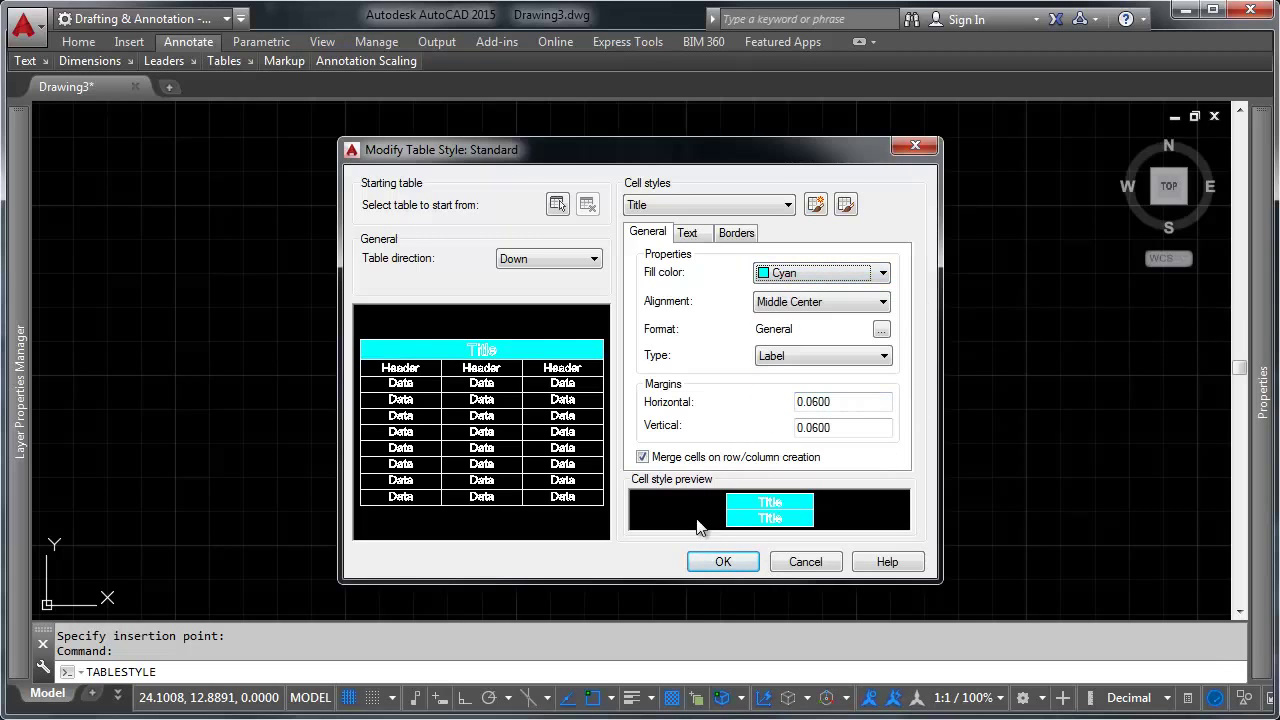
pyautogui.click(725, 561)
pyautogui.click(762, 510)
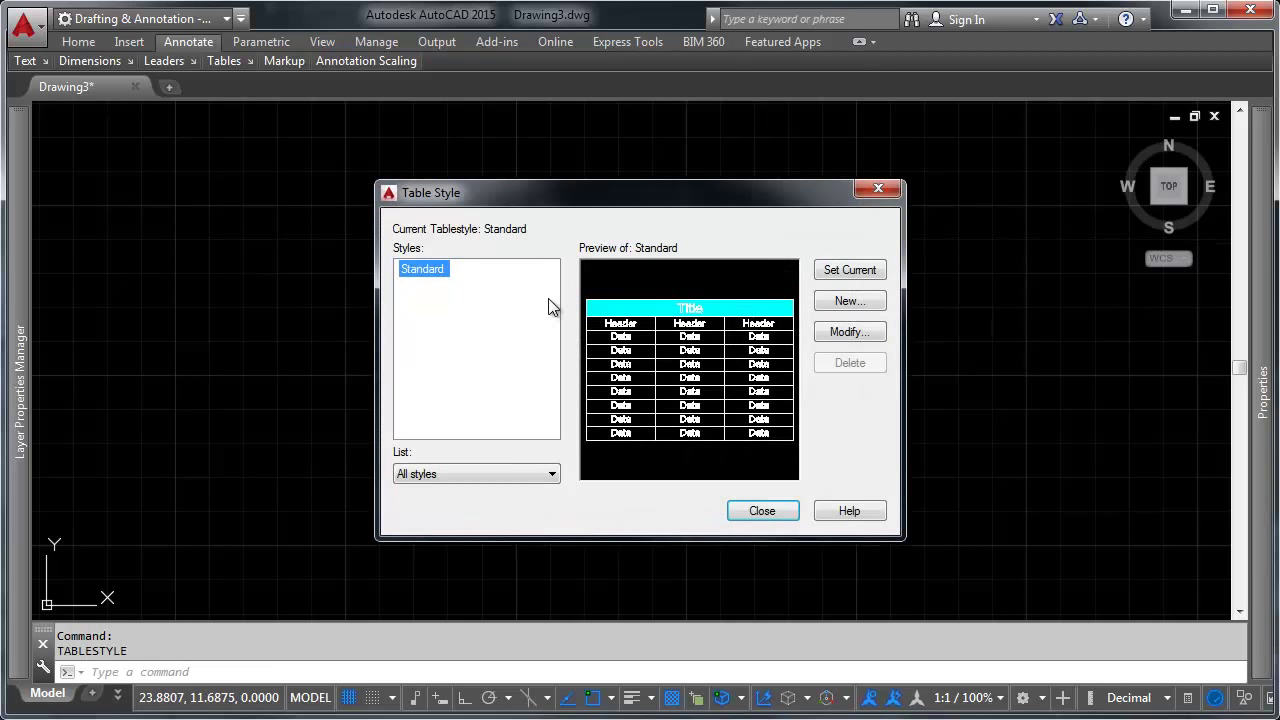
# Step: Modify the Standard table style again so Header cells have a Green fill
pyautogui.click(848, 332)
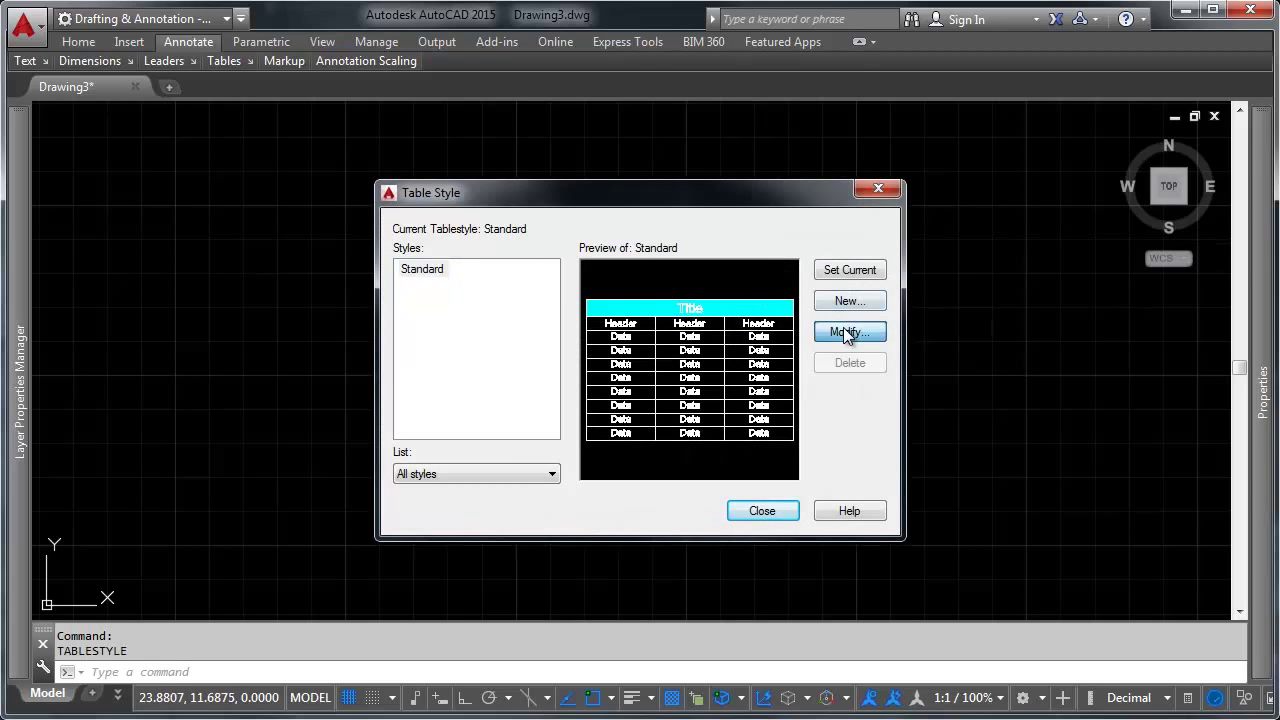
pyautogui.click(673, 206)
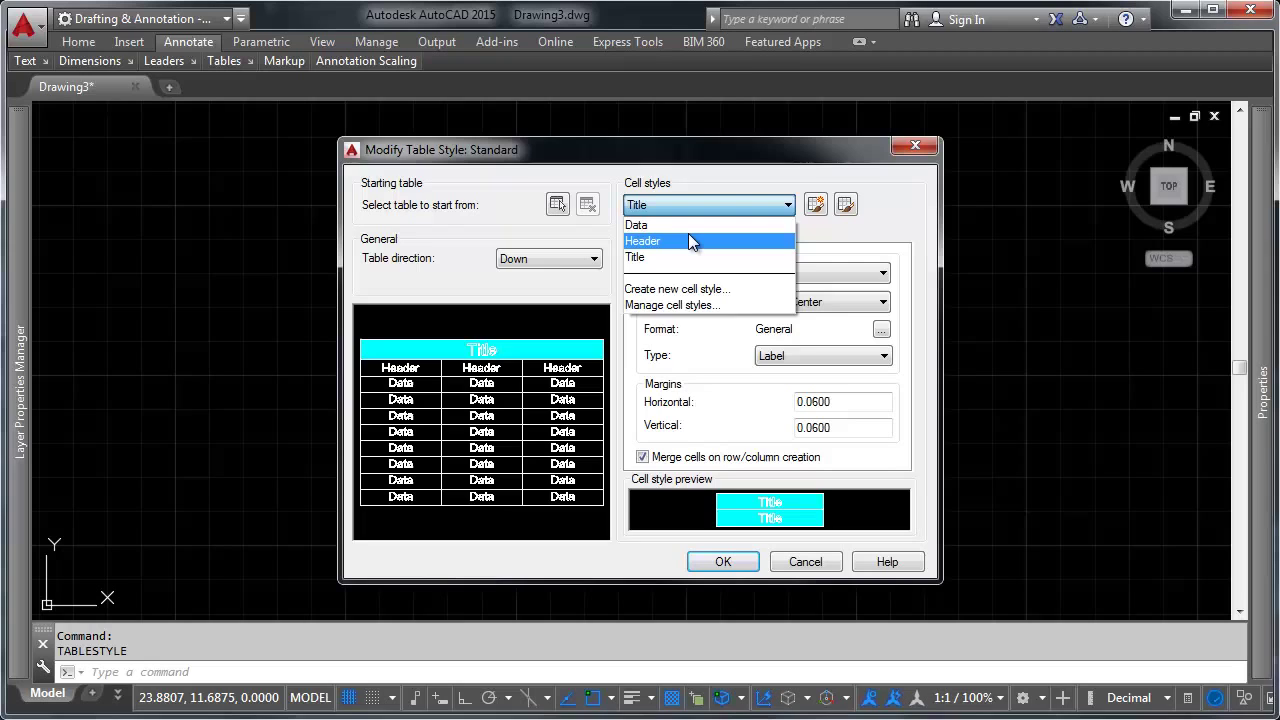
pyautogui.click(688, 234)
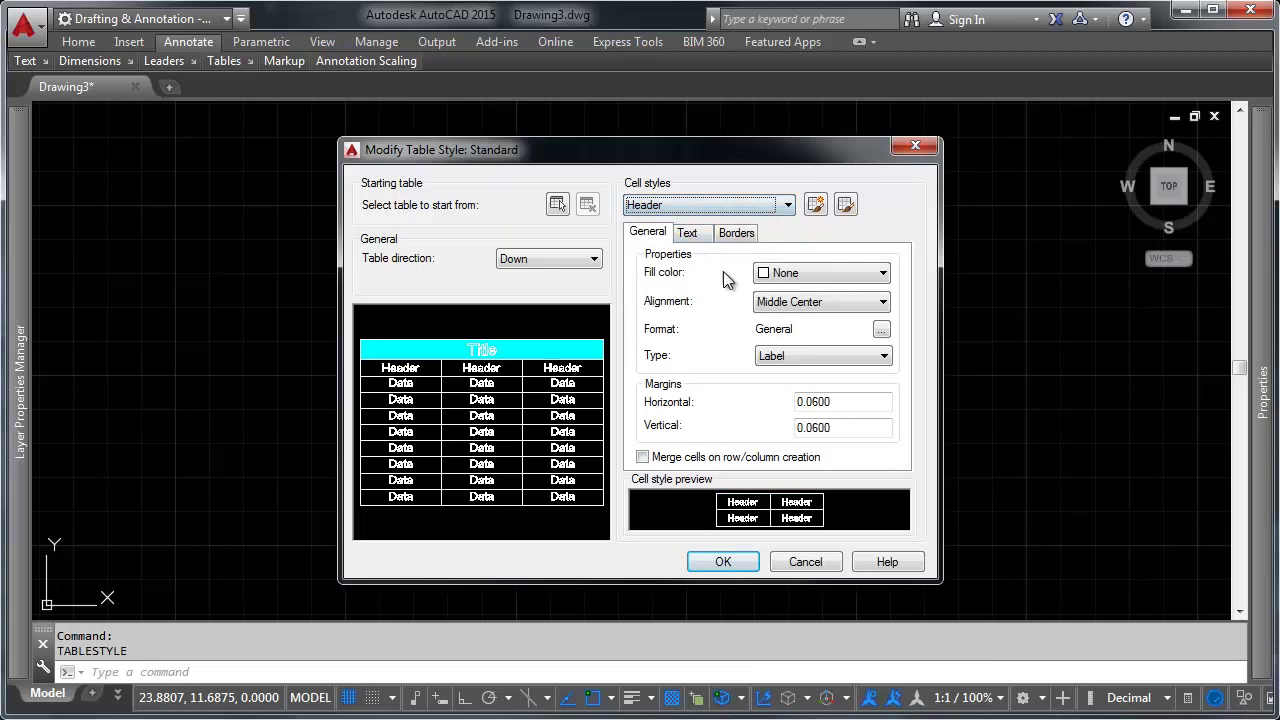
pyautogui.click(818, 273)
pyautogui.click(809, 372)
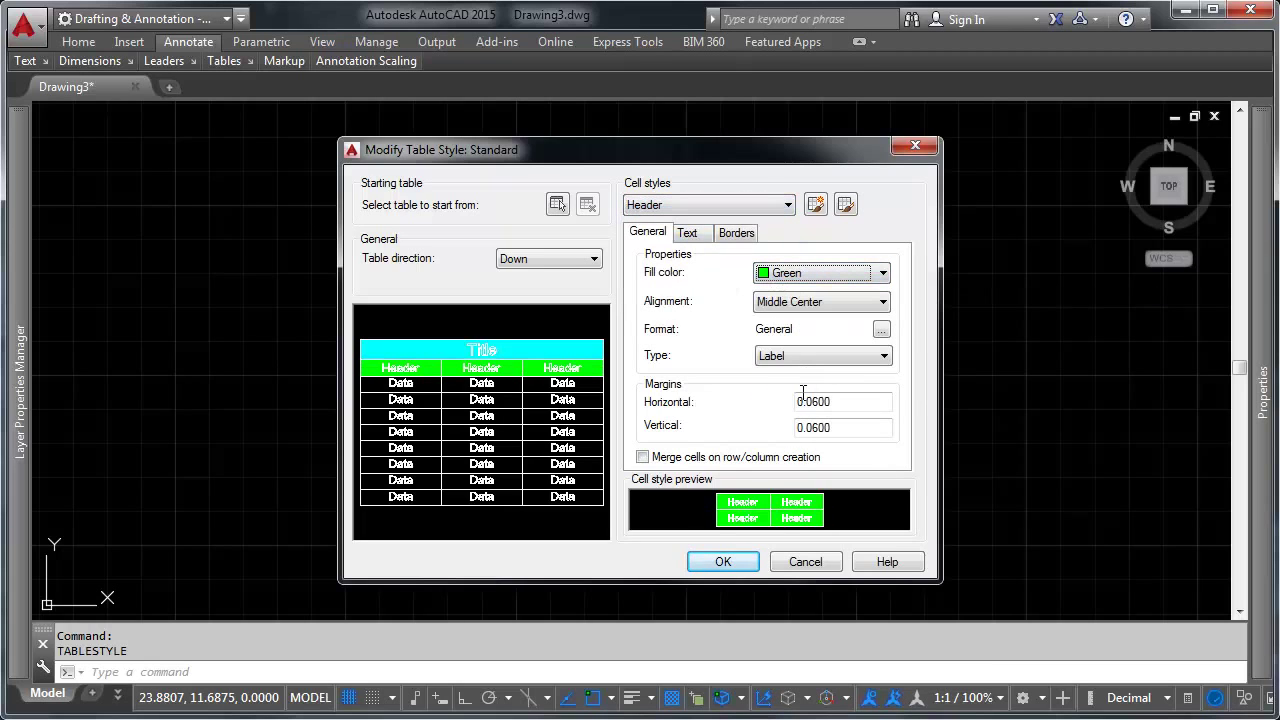
pyautogui.click(714, 562)
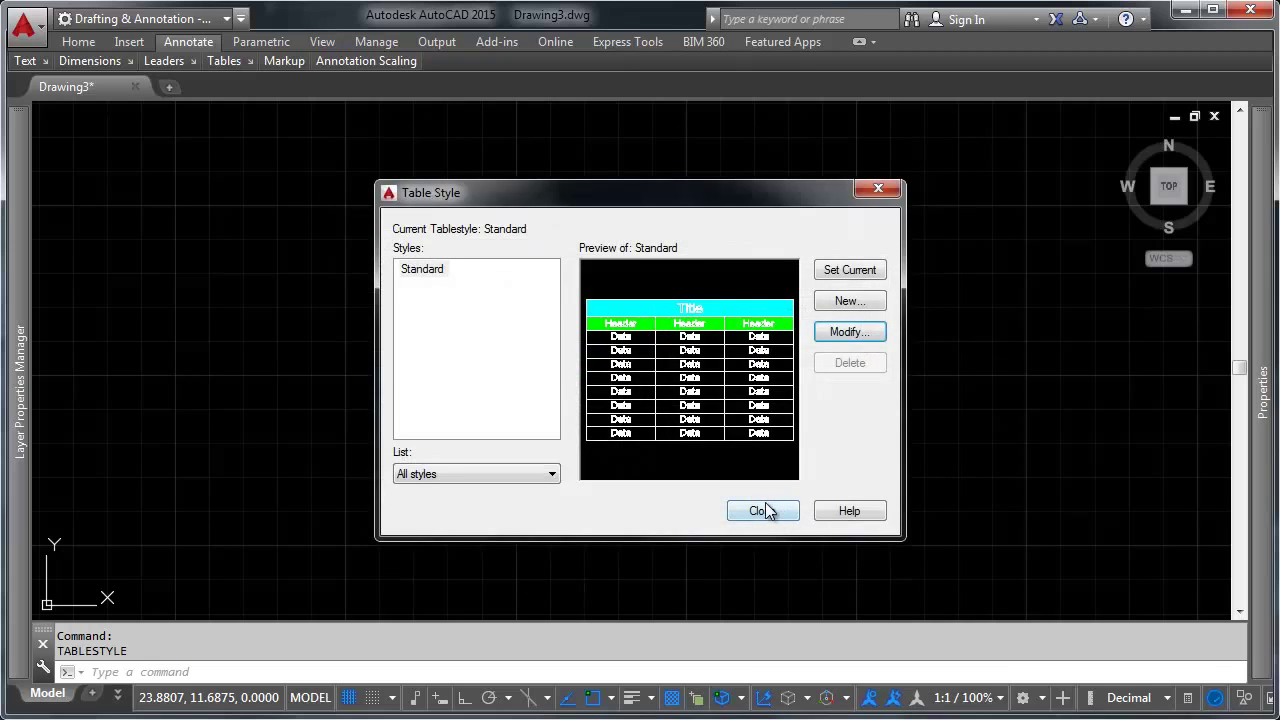
pyautogui.click(764, 511)
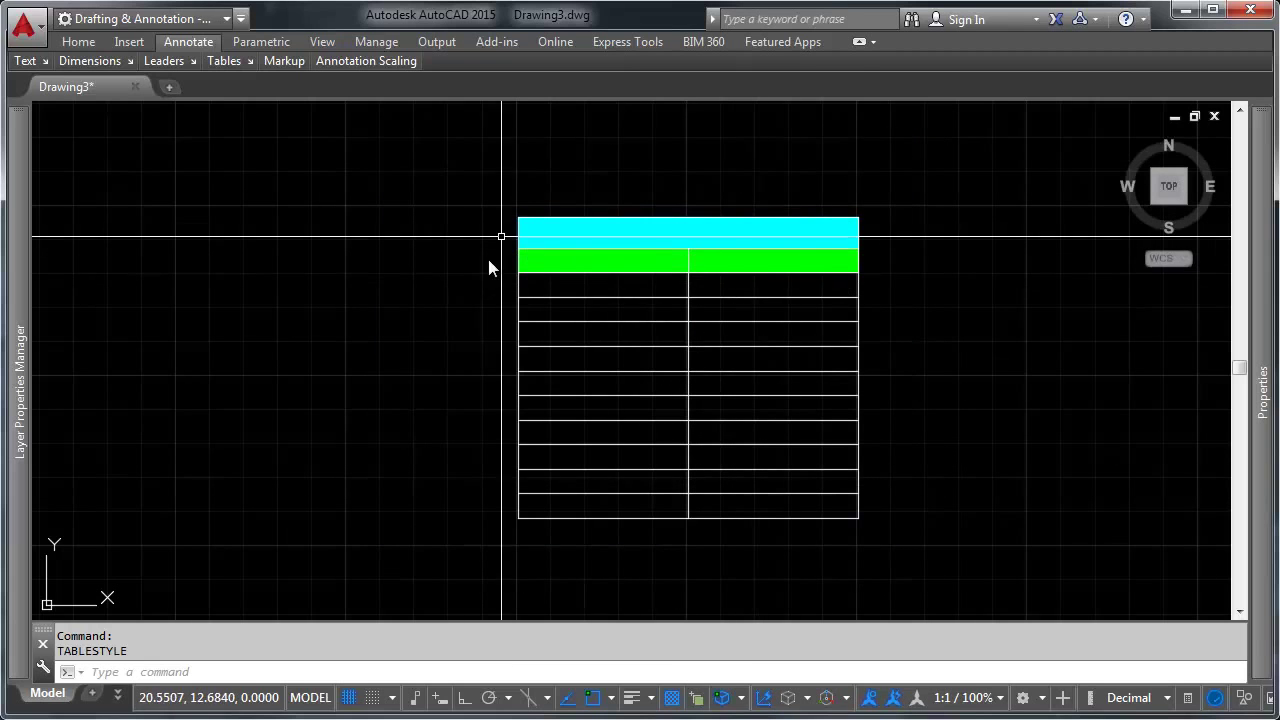
# Step: Select table cells A2 and A4 to inspect them in Properties, then close the palette
pyautogui.click(651, 260)
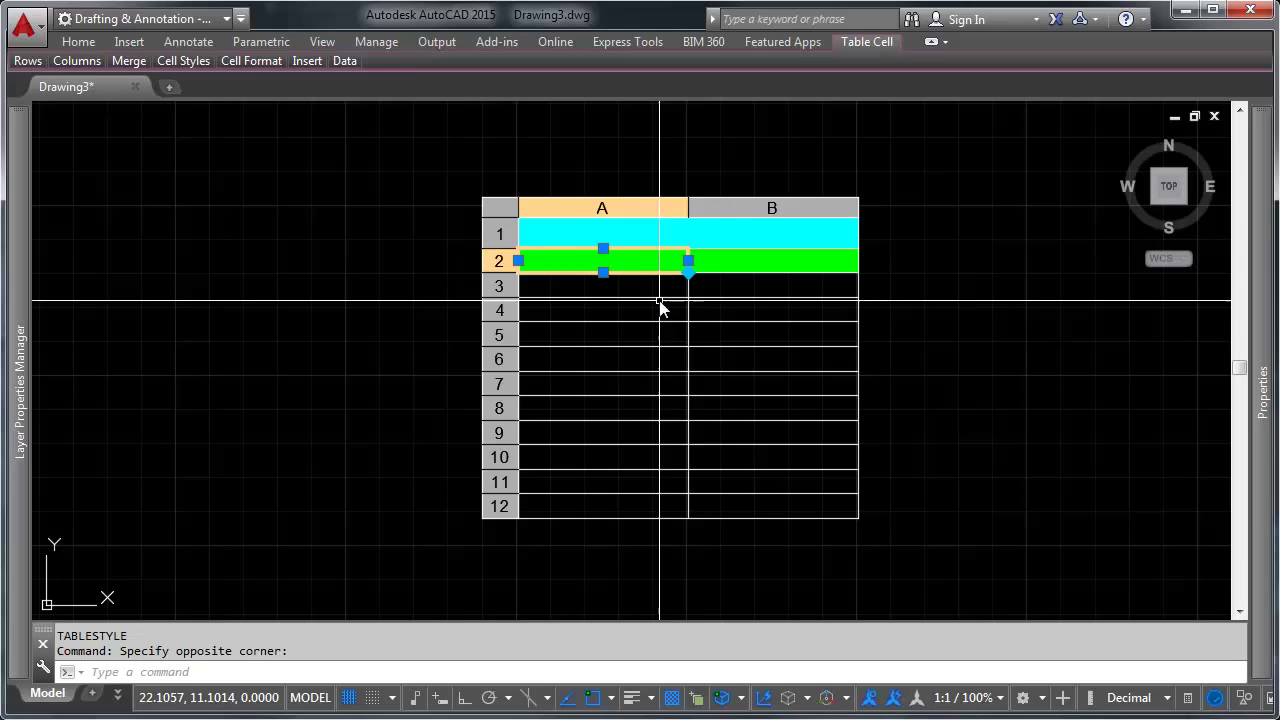
pyautogui.click(645, 311)
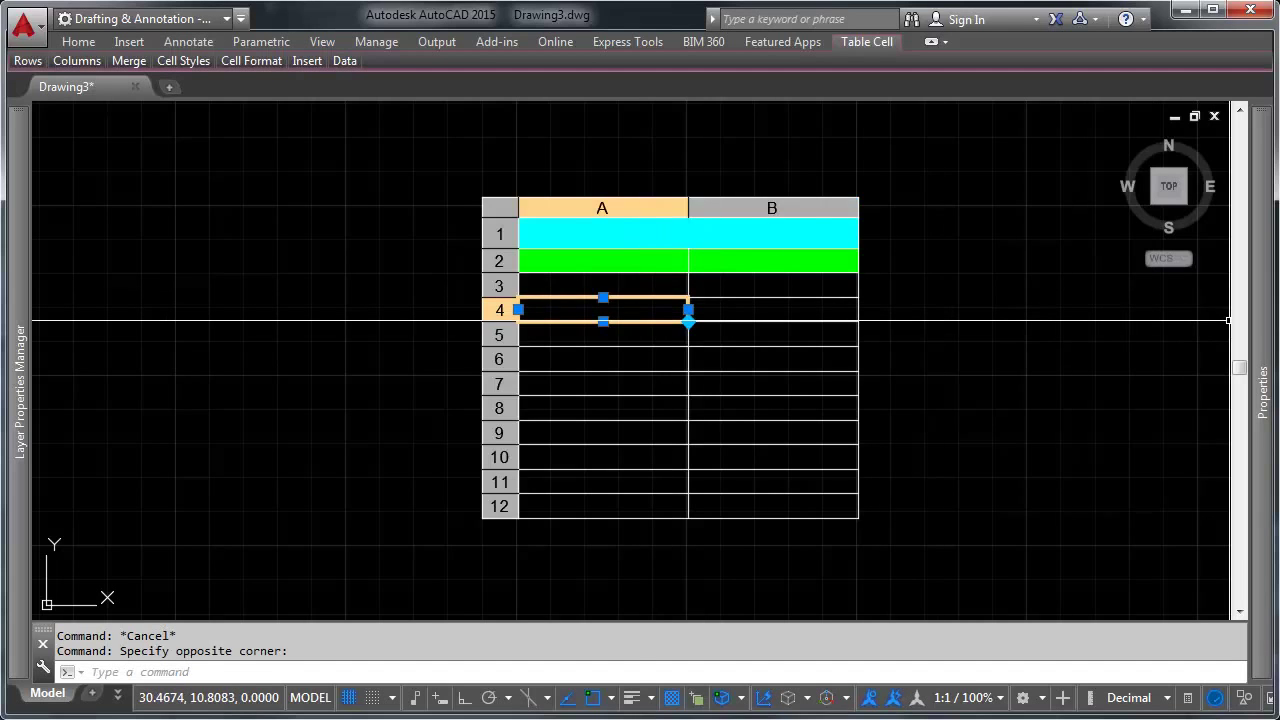
pyautogui.moveTo(1242, 350)
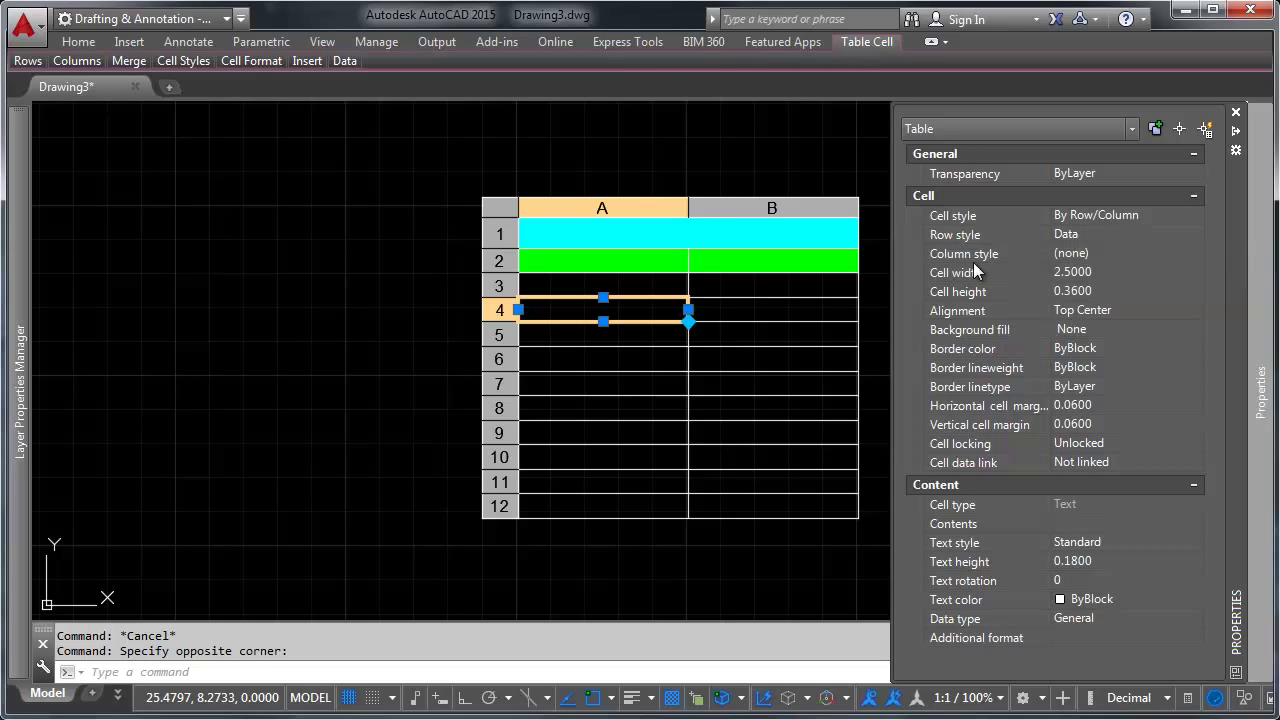
pyautogui.press('Escape')
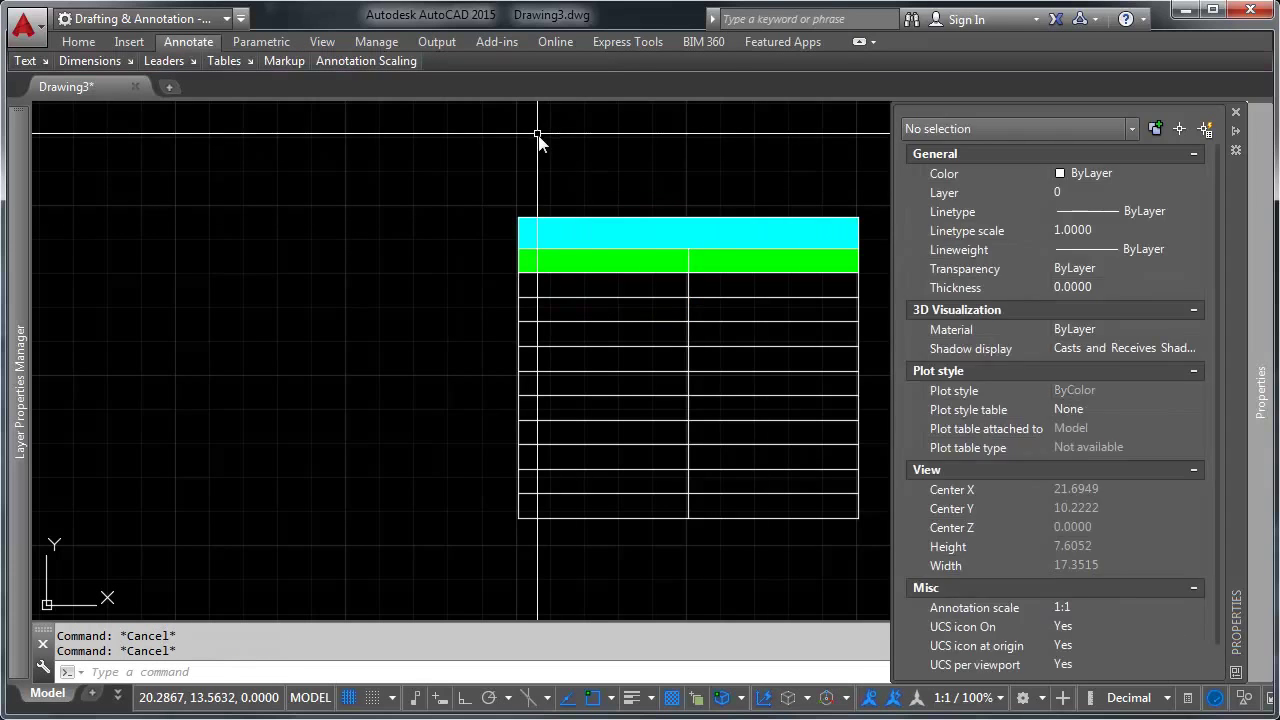
pyautogui.hotkey('ctrl', '1')
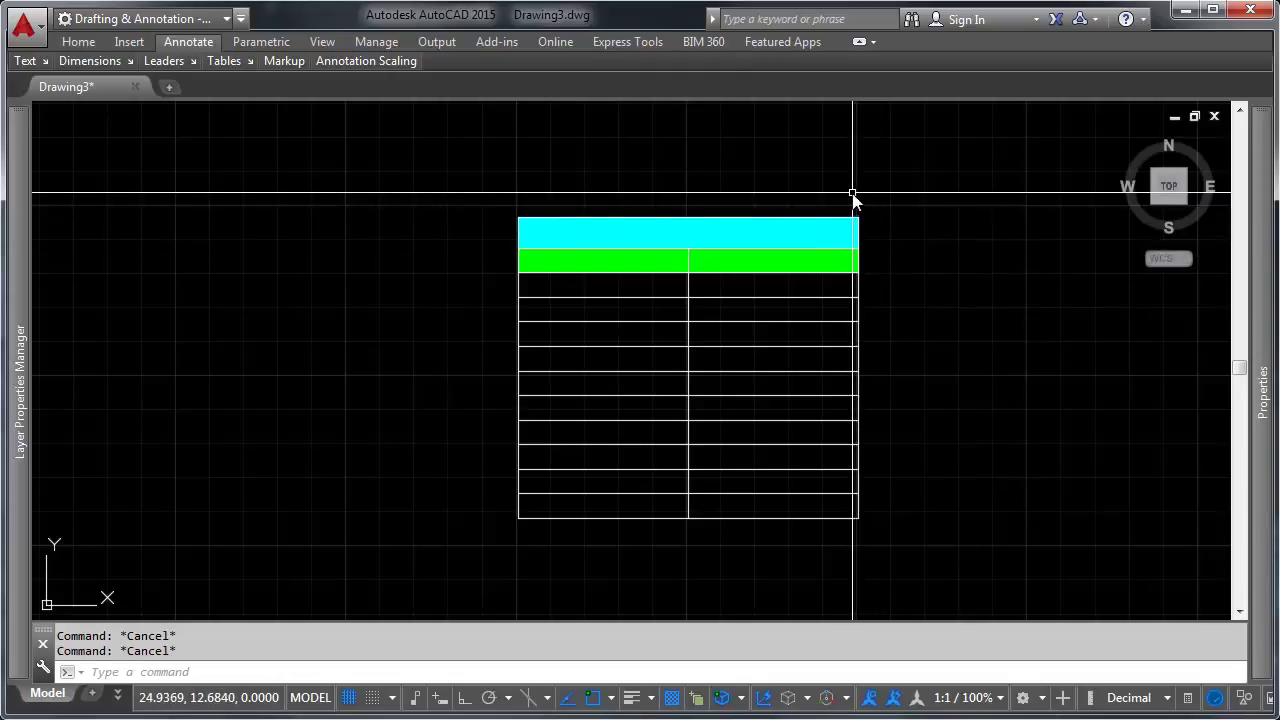
# Step: Pan and zoom out so the table sits at the upper left
pyautogui.moveTo(955, 363)
pyautogui.mouseDown(button='middle')
pyautogui.moveTo(766, 303)
pyautogui.moveTo(571, 394)
pyautogui.mouseUp(button='middle')
pyautogui.scroll(-2, 435, 297)
pyautogui.moveTo(614, 314); pyautogui.dragTo(523, 271, button='middle')
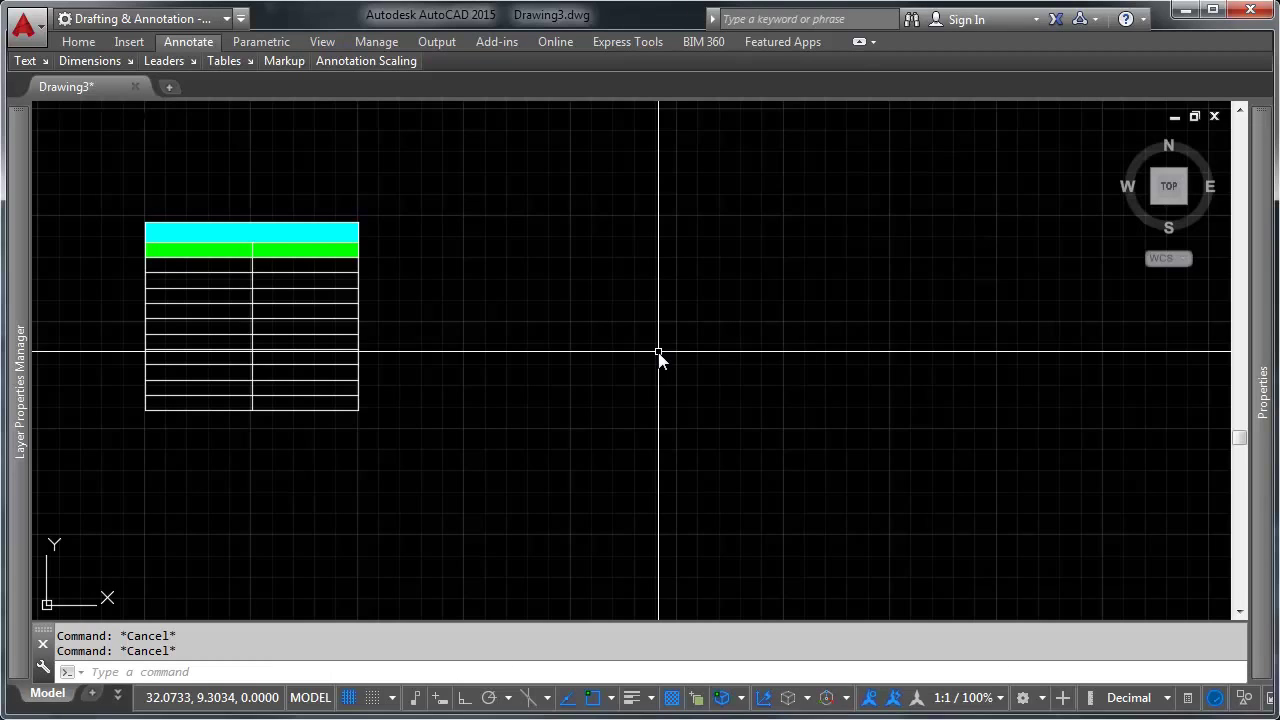
# Step: Place a second default table, with cyan title and green header, right of the first
pyautogui.write('table')
pyautogui.press('Return')
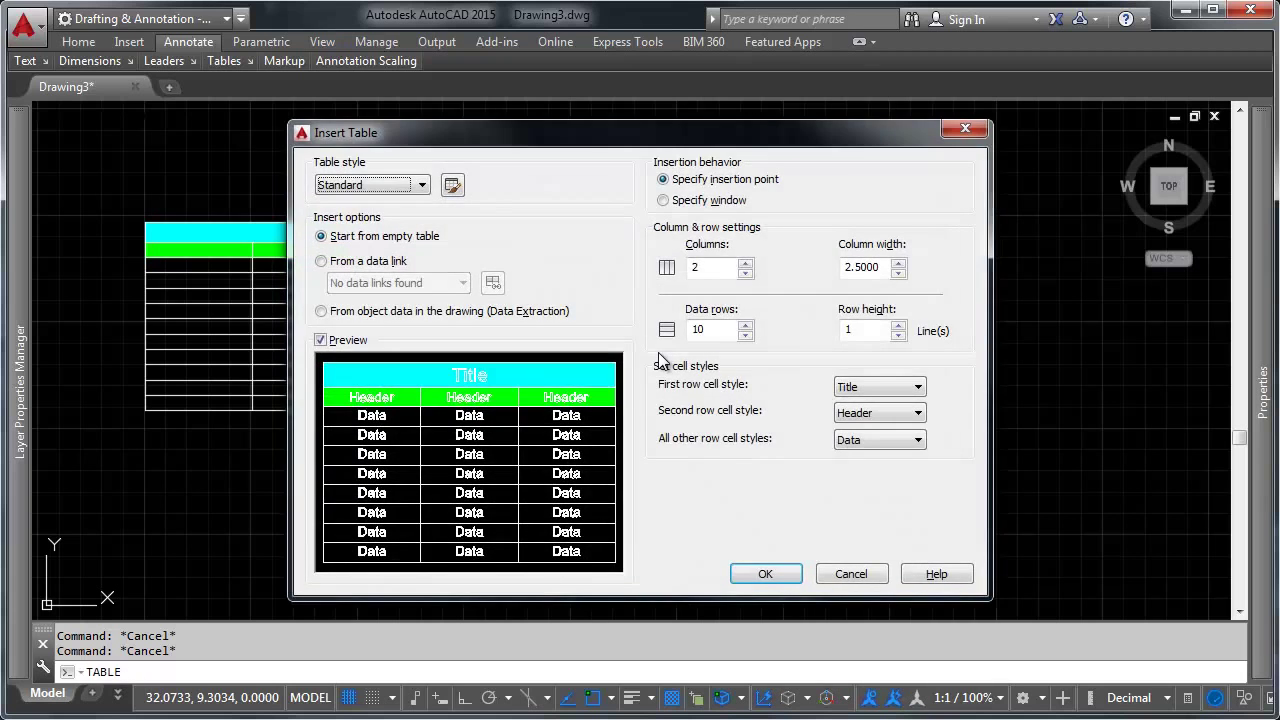
pyautogui.press('Return')
pyautogui.click(577, 200)
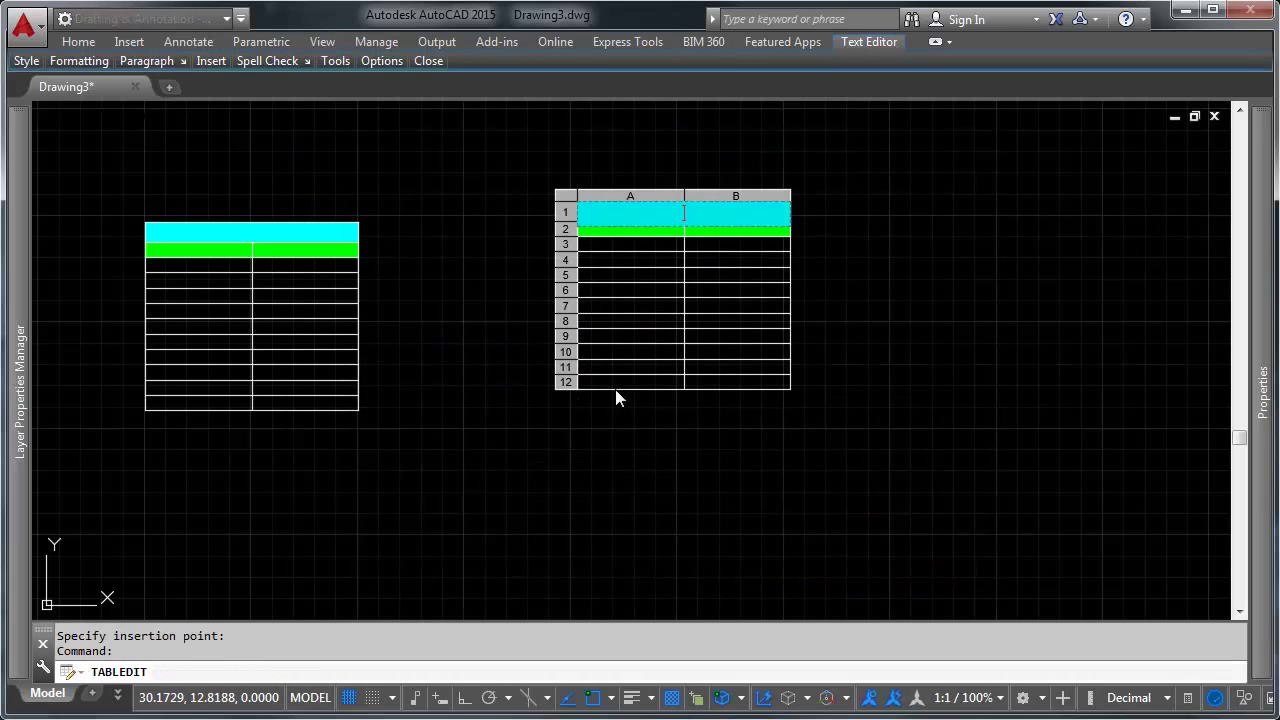
pyautogui.click(616, 392)
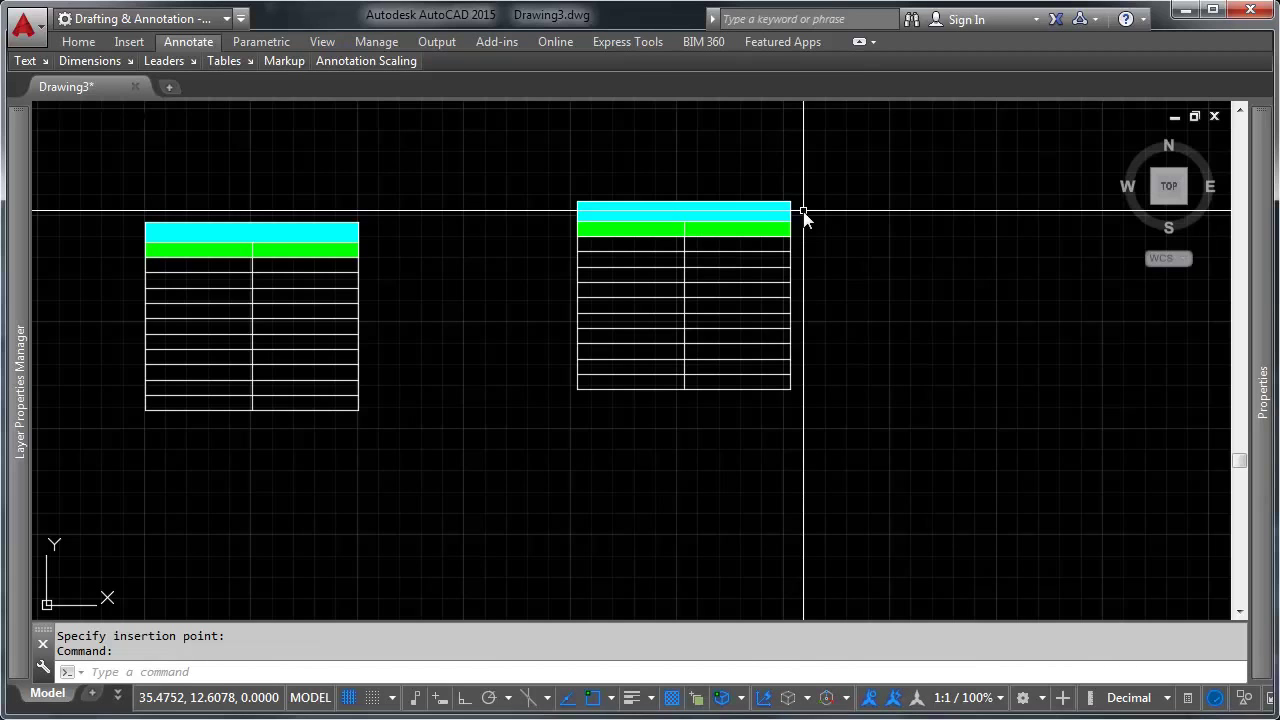
# Step: Rerun TABLE, keep Standard, and start a new table style from the style manager
pyautogui.write('table')
pyautogui.press('Return')
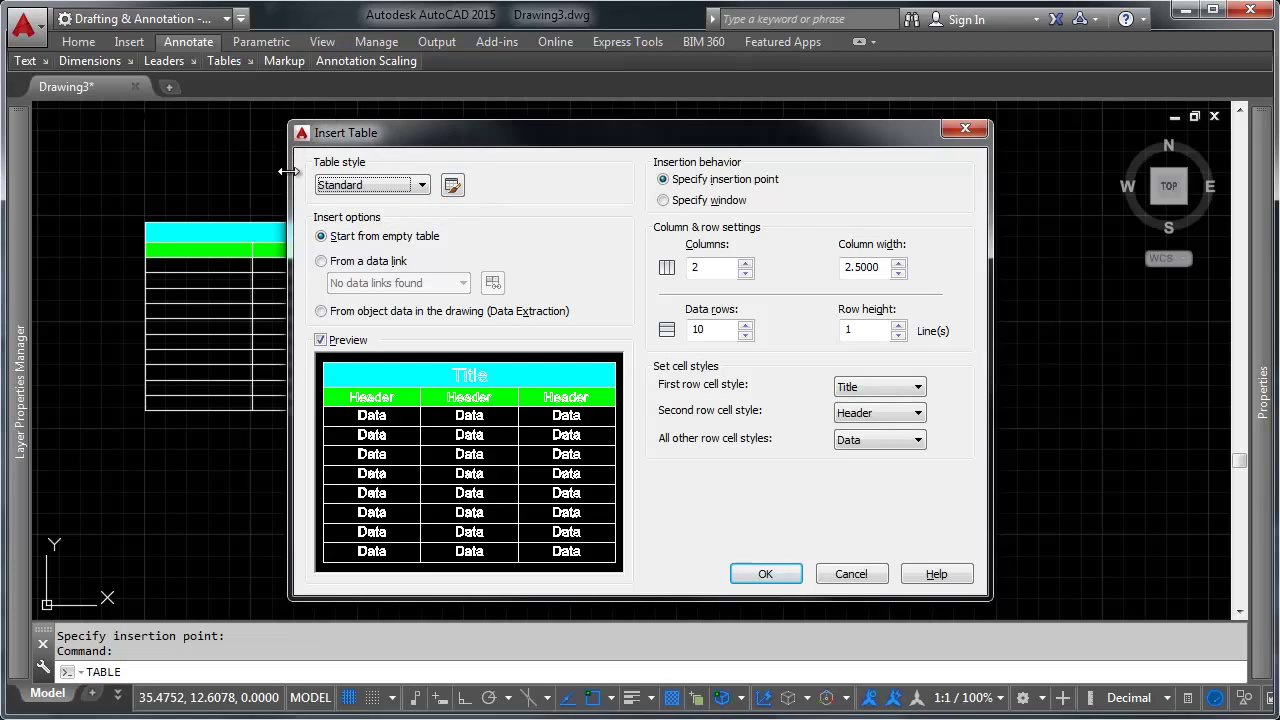
pyautogui.click(422, 186)
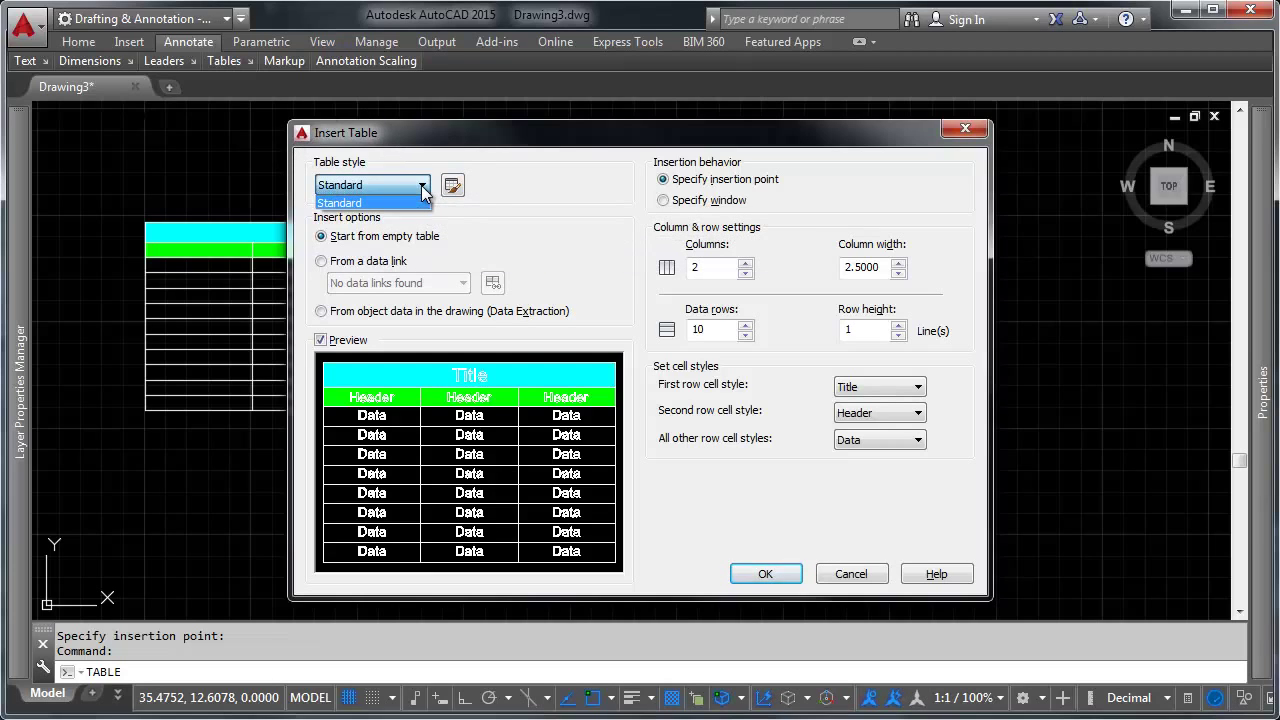
pyautogui.click(489, 213)
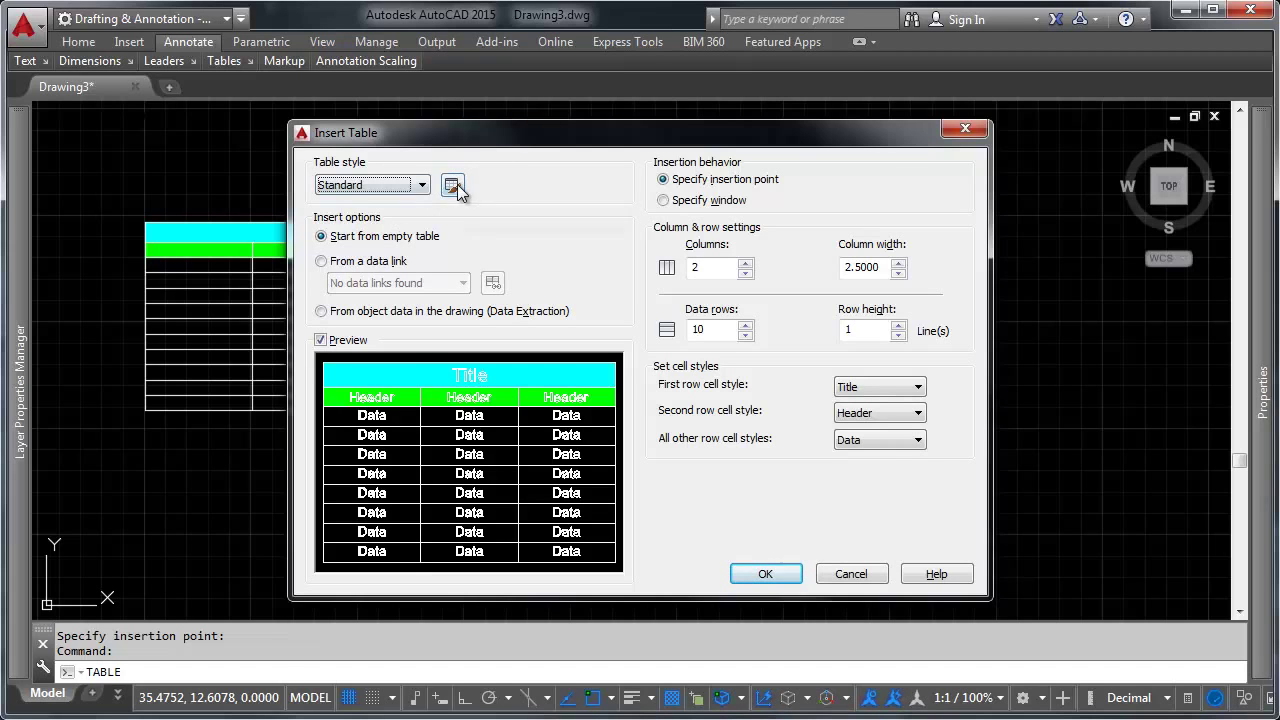
pyautogui.click(454, 185)
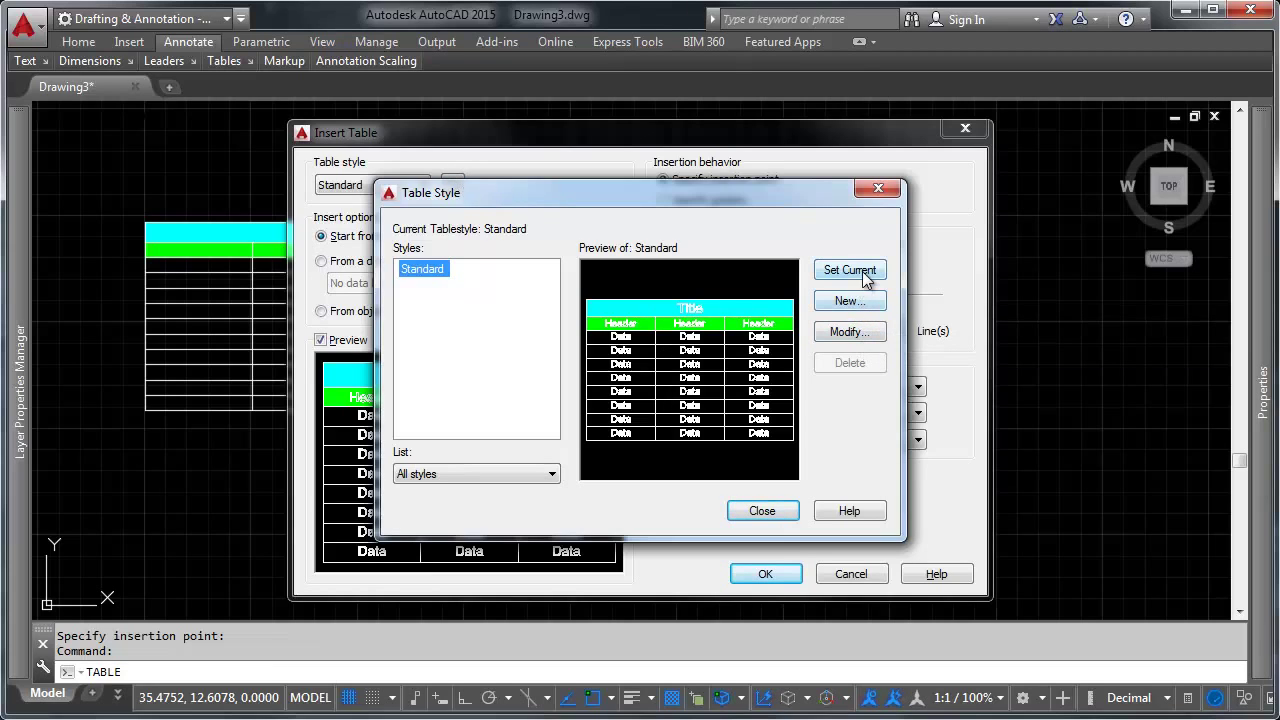
pyautogui.click(849, 300)
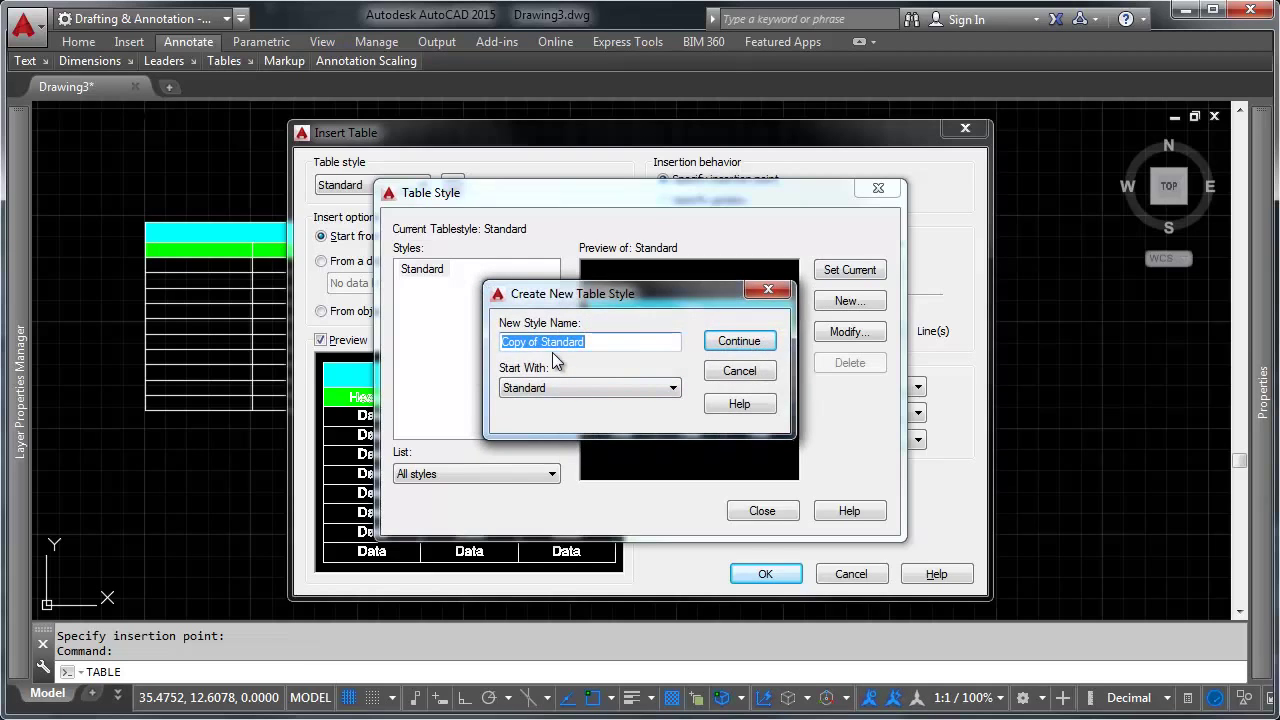
# Step: Name the new table style Quarter Inch and show the Title cell style's text settings
pyautogui.write('Quarter Inch')
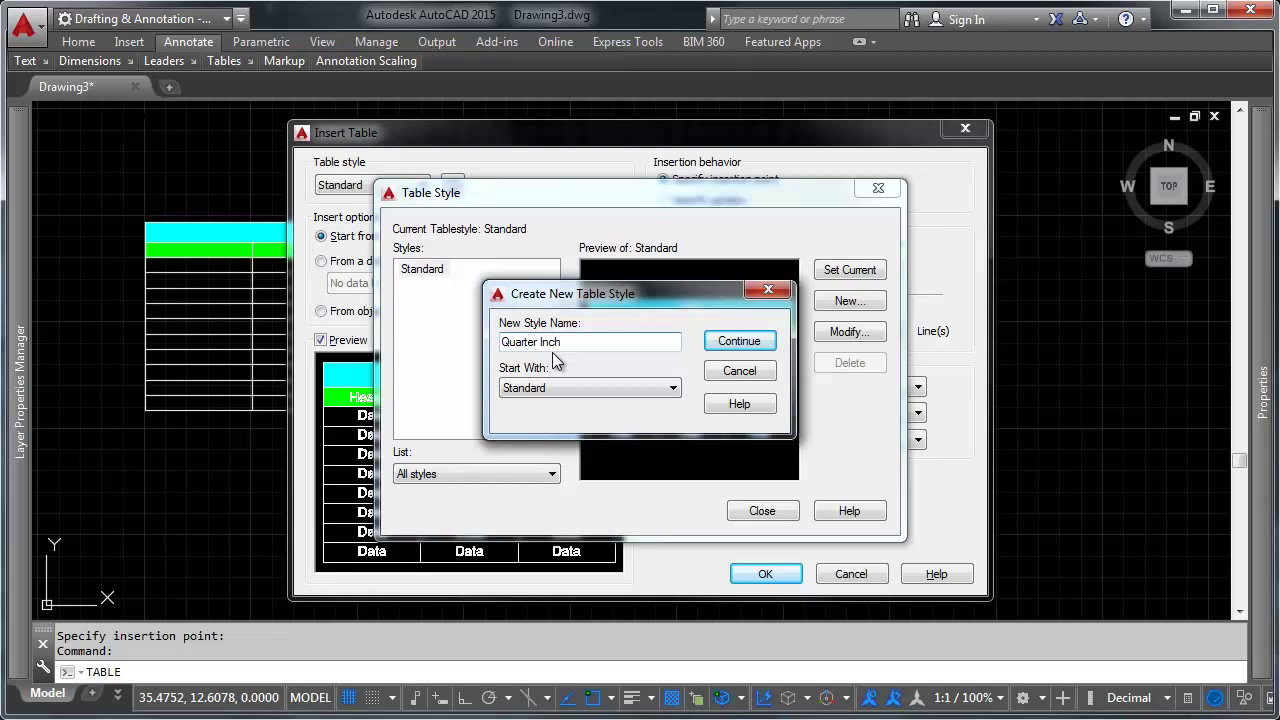
pyautogui.press('Return')
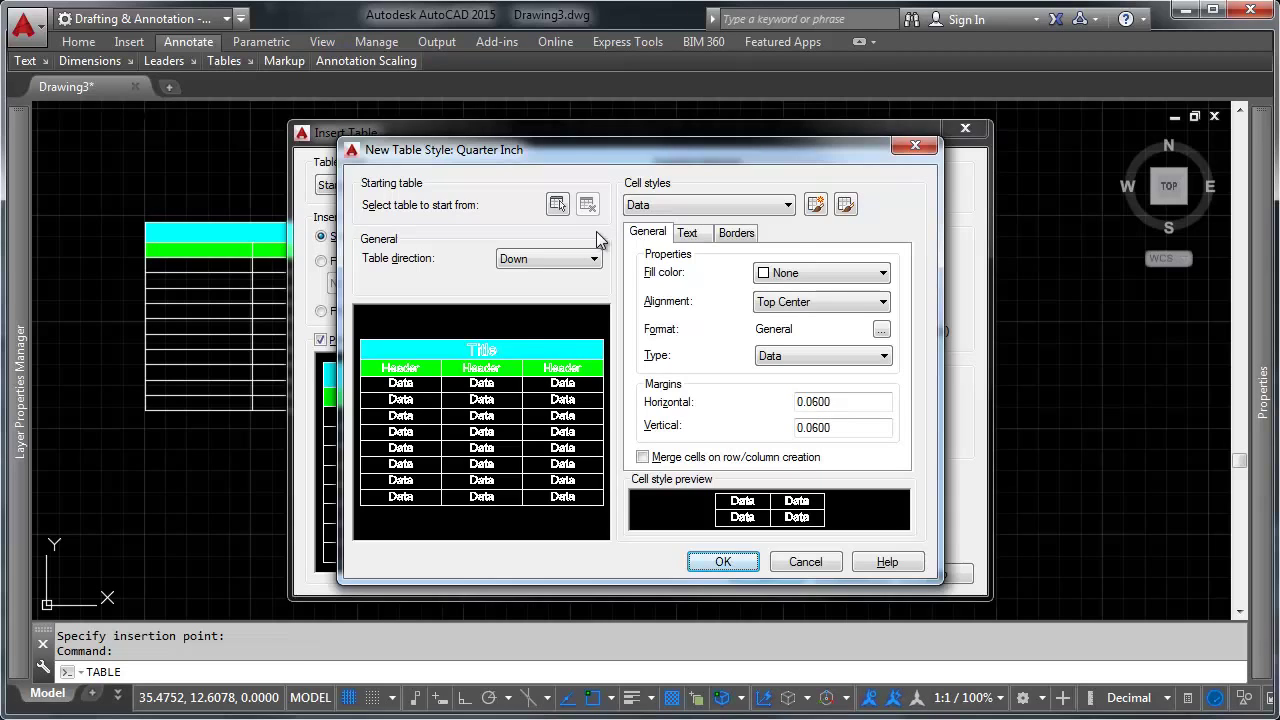
pyautogui.click(662, 205)
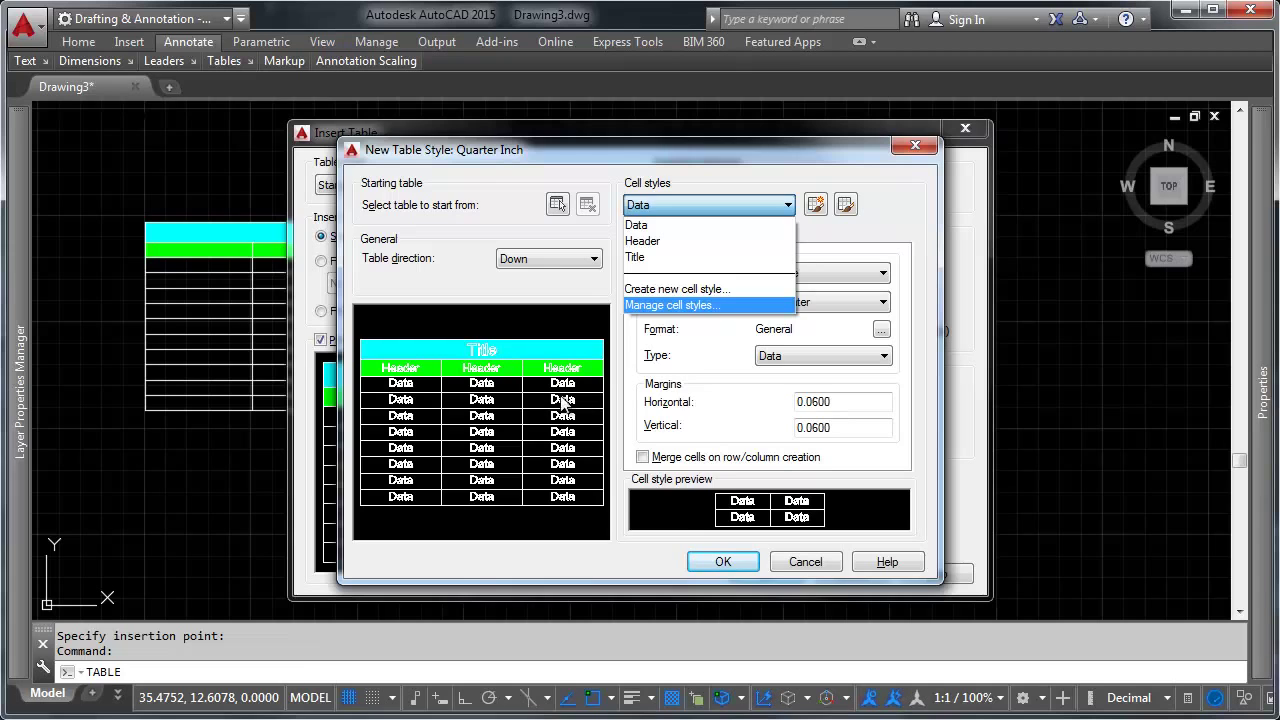
pyautogui.click(666, 305)
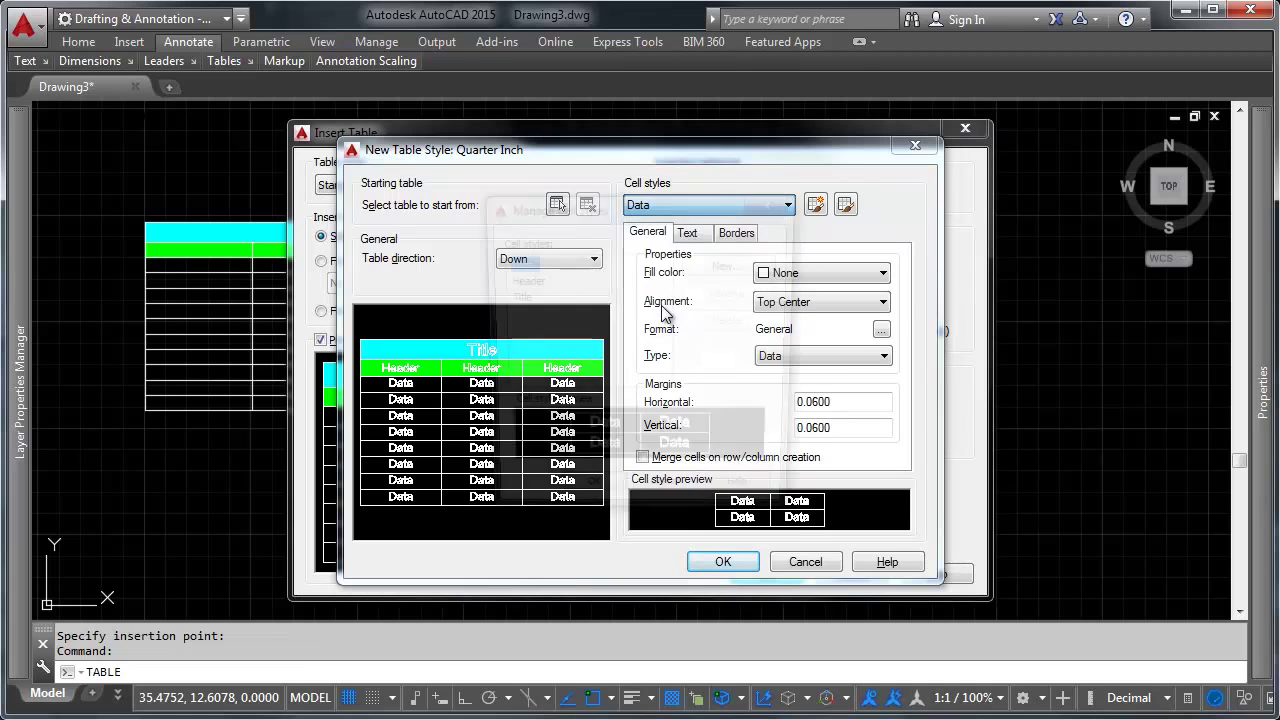
pyautogui.click(540, 282)
pyautogui.click(513, 298)
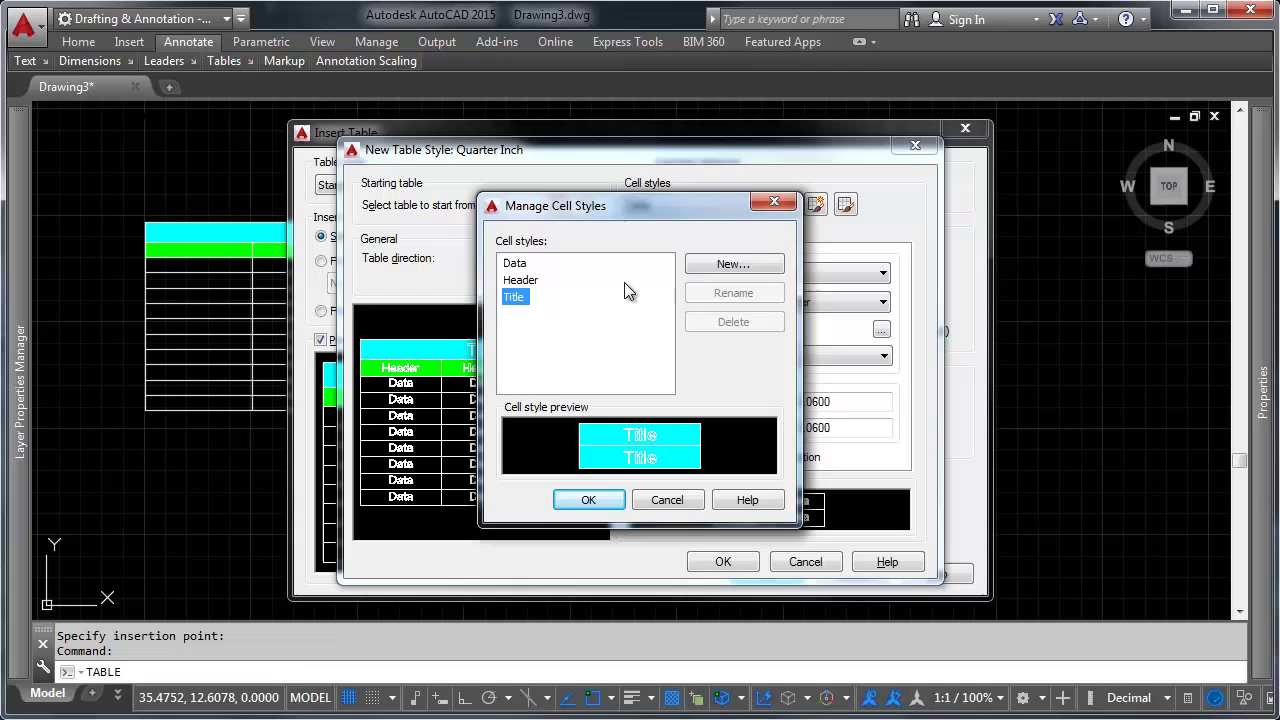
pyautogui.click(668, 500)
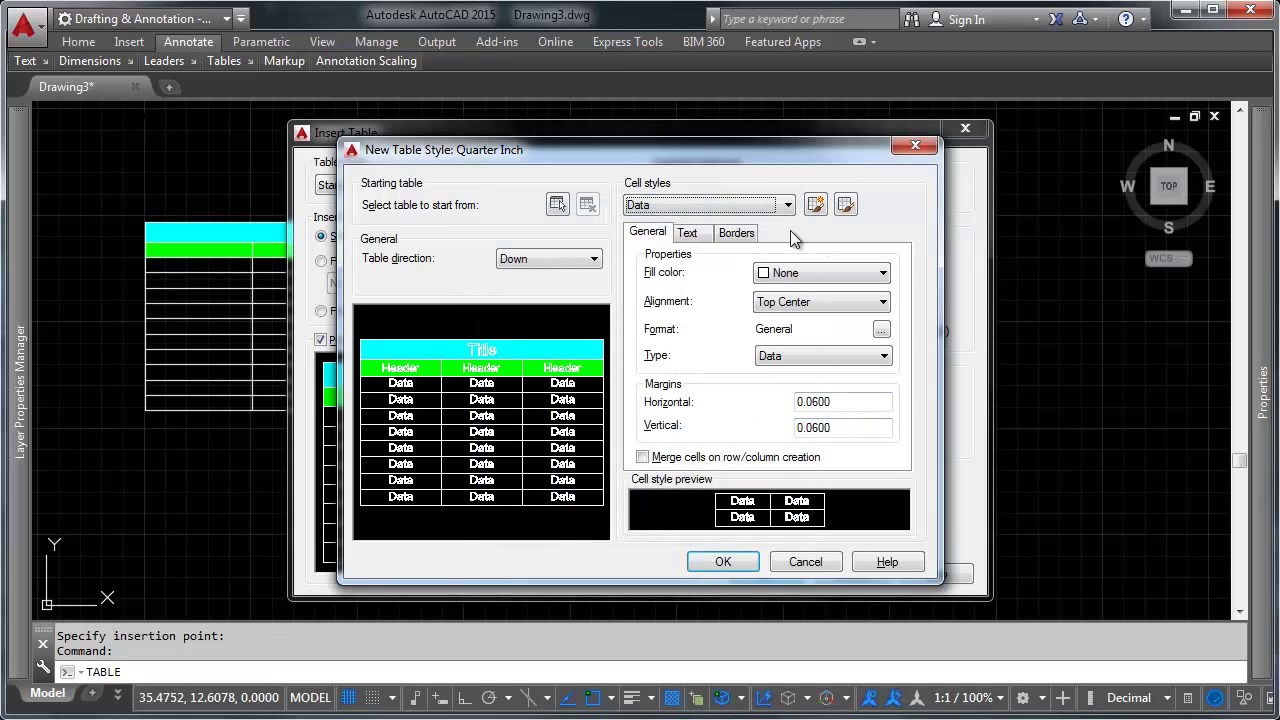
pyautogui.click(712, 204)
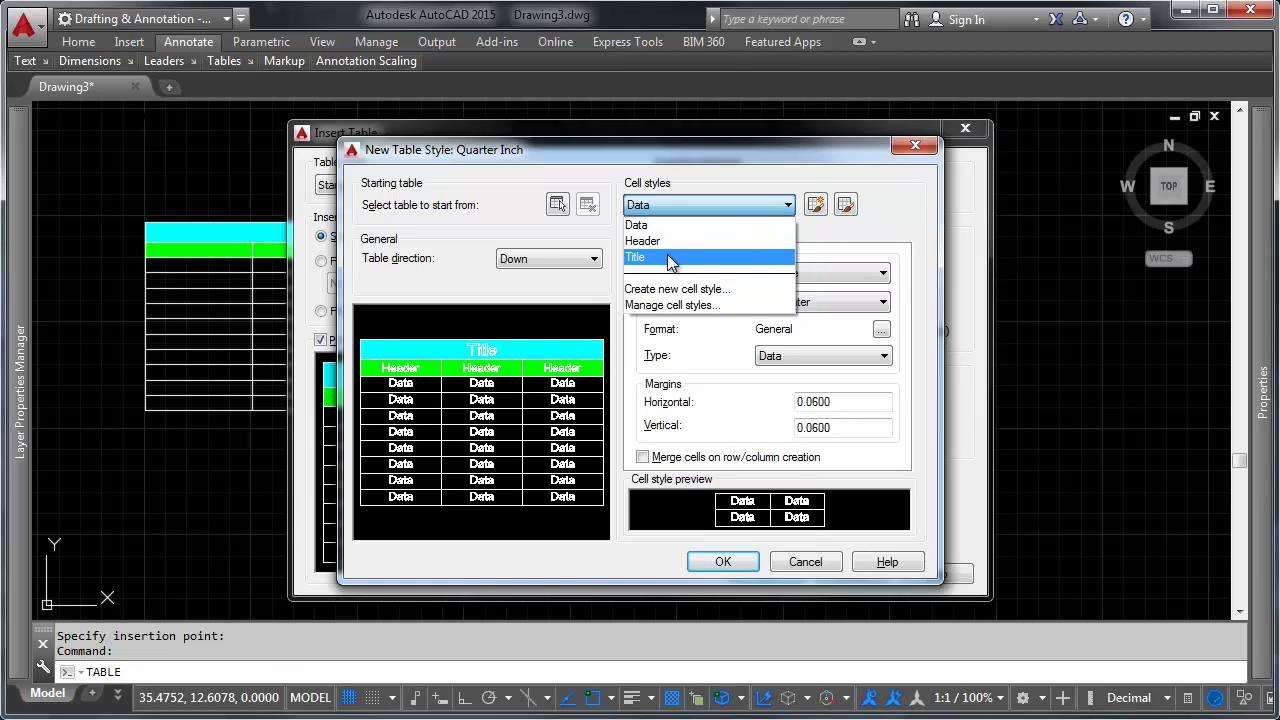
pyautogui.click(668, 256)
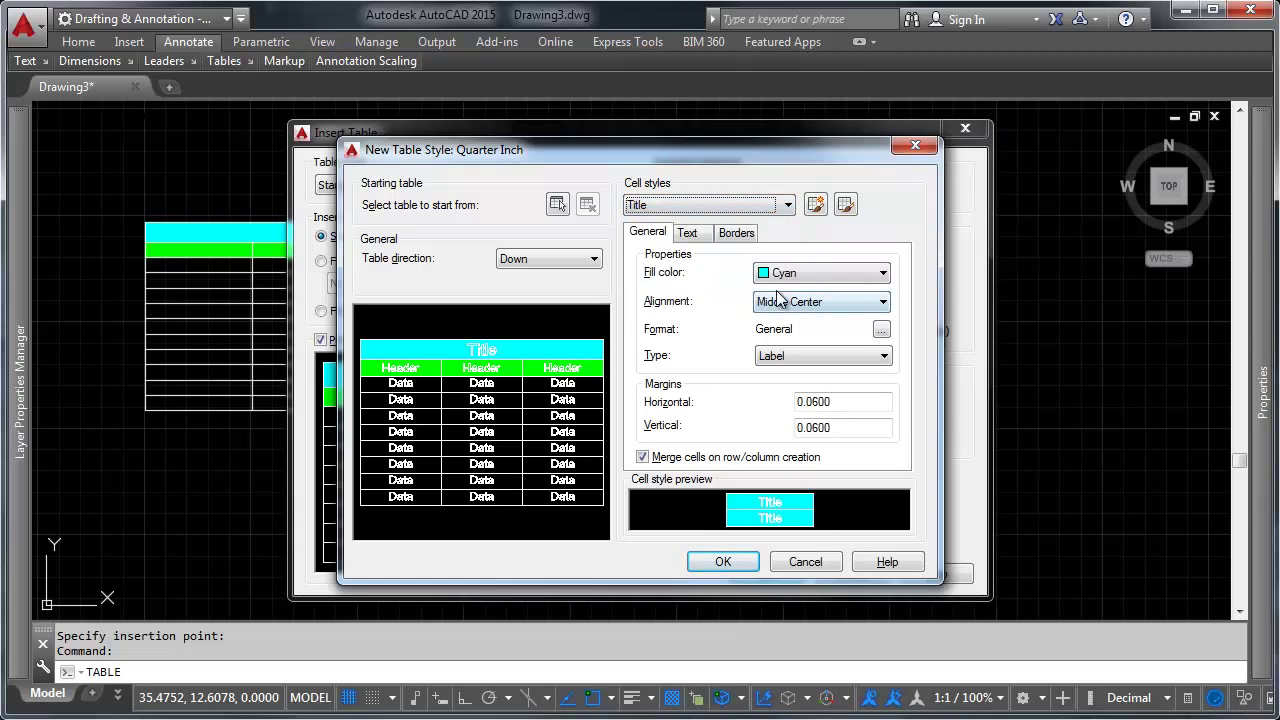
pyautogui.click(689, 233)
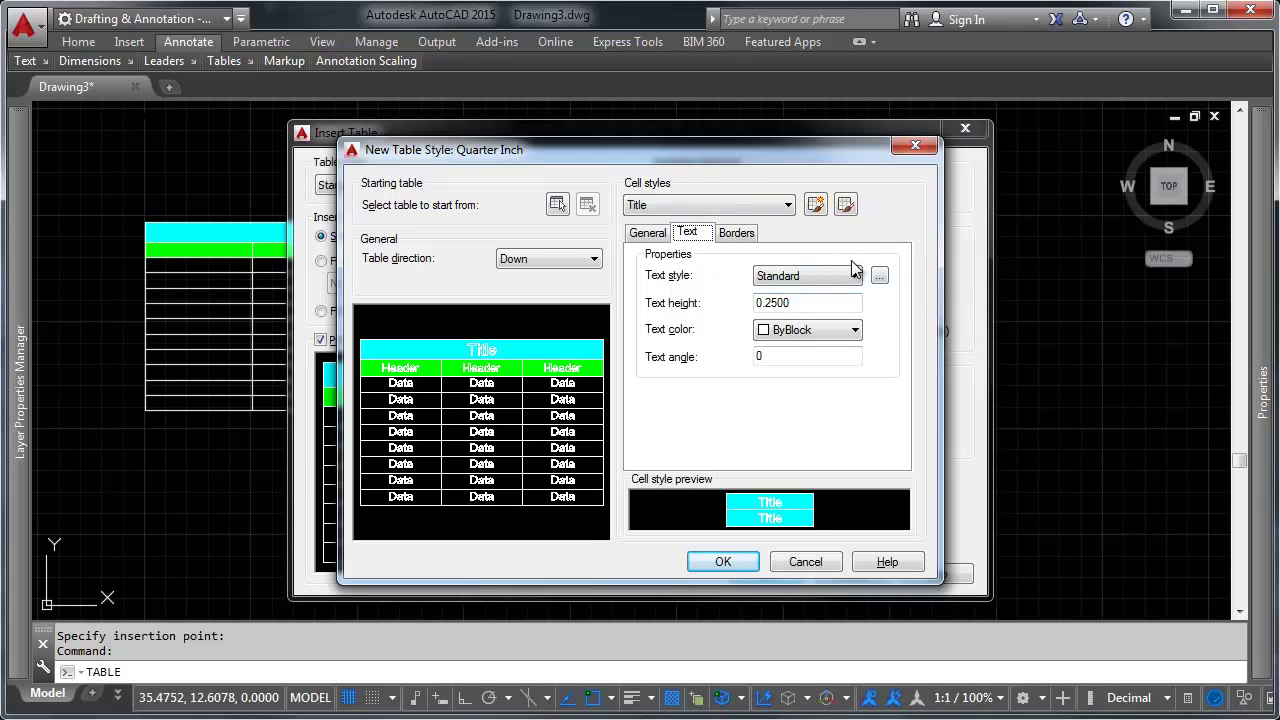
# Step: Create a Table Title text style with height 8 for the Title cells
pyautogui.click(880, 277)
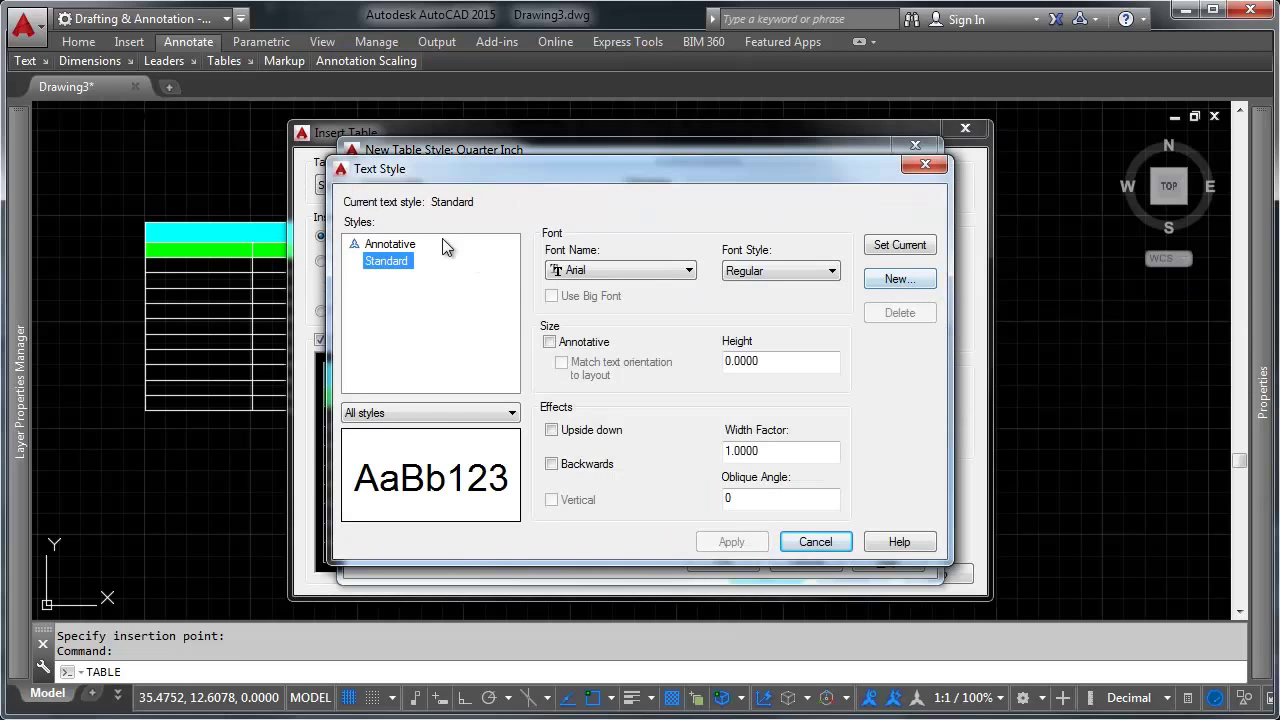
pyautogui.click(910, 283)
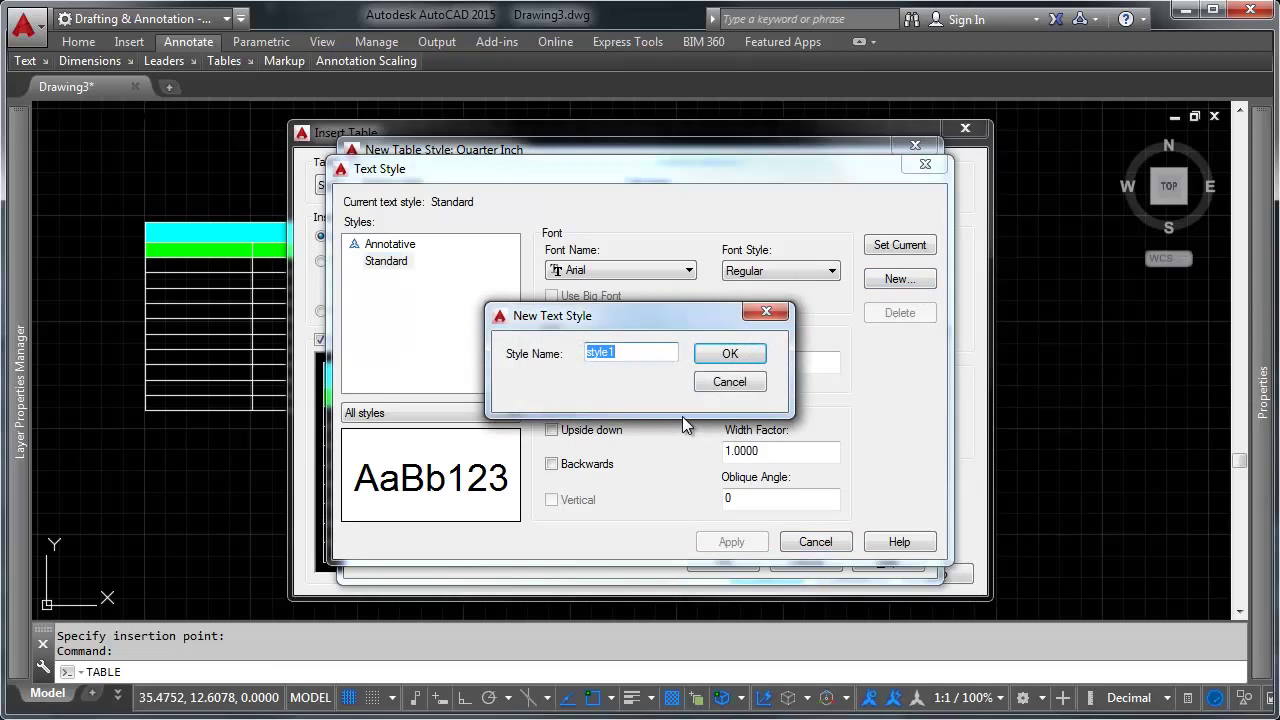
pyautogui.write('Table')
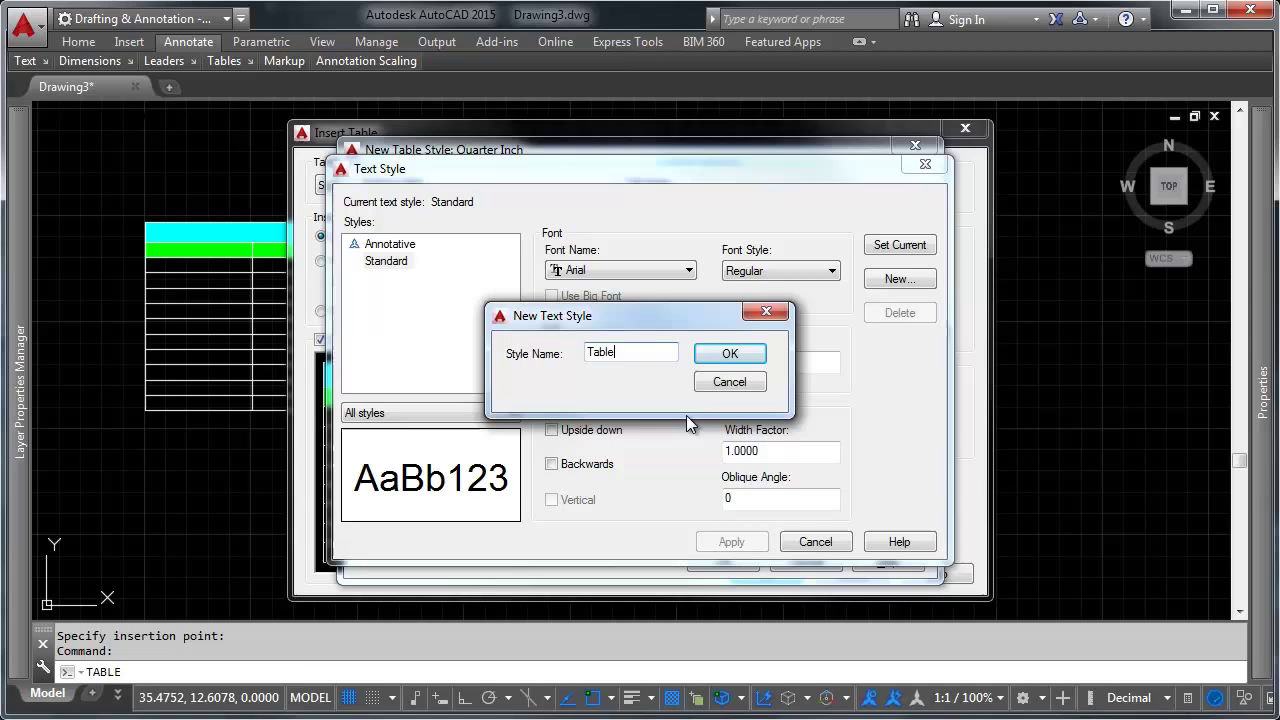
pyautogui.write(' Title')
pyautogui.press('Return')
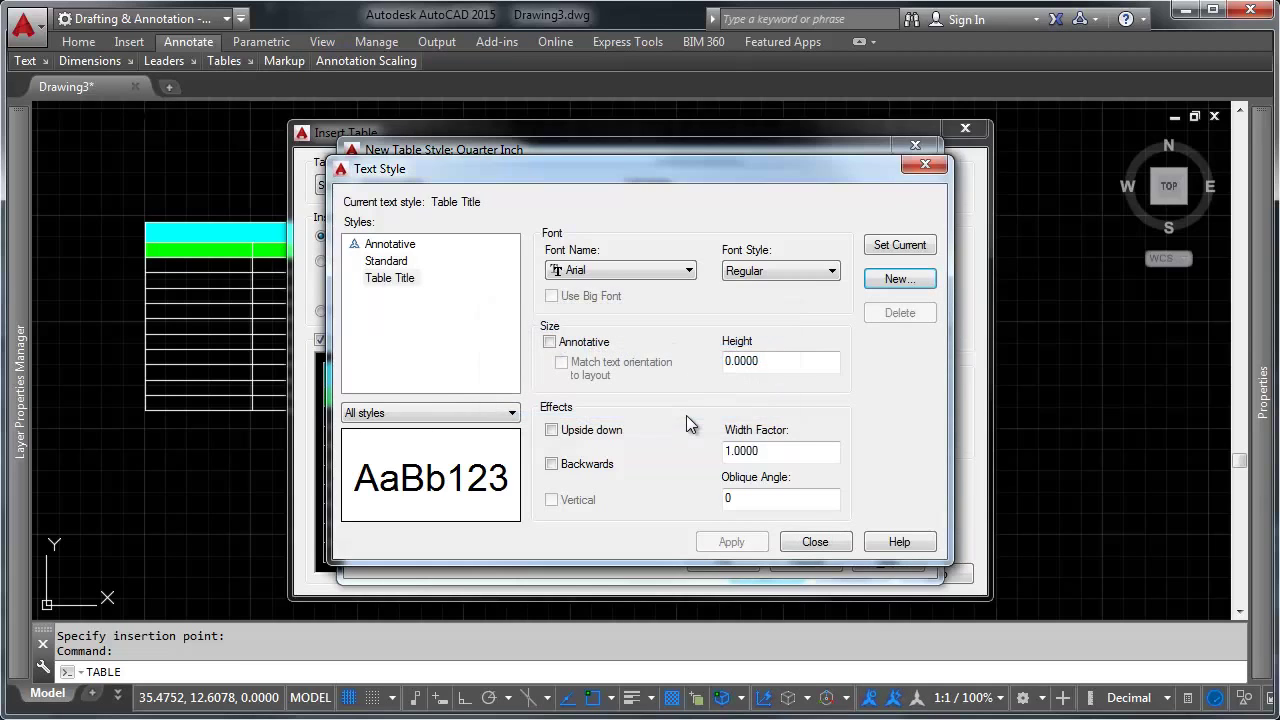
pyautogui.doubleClick(769, 363)
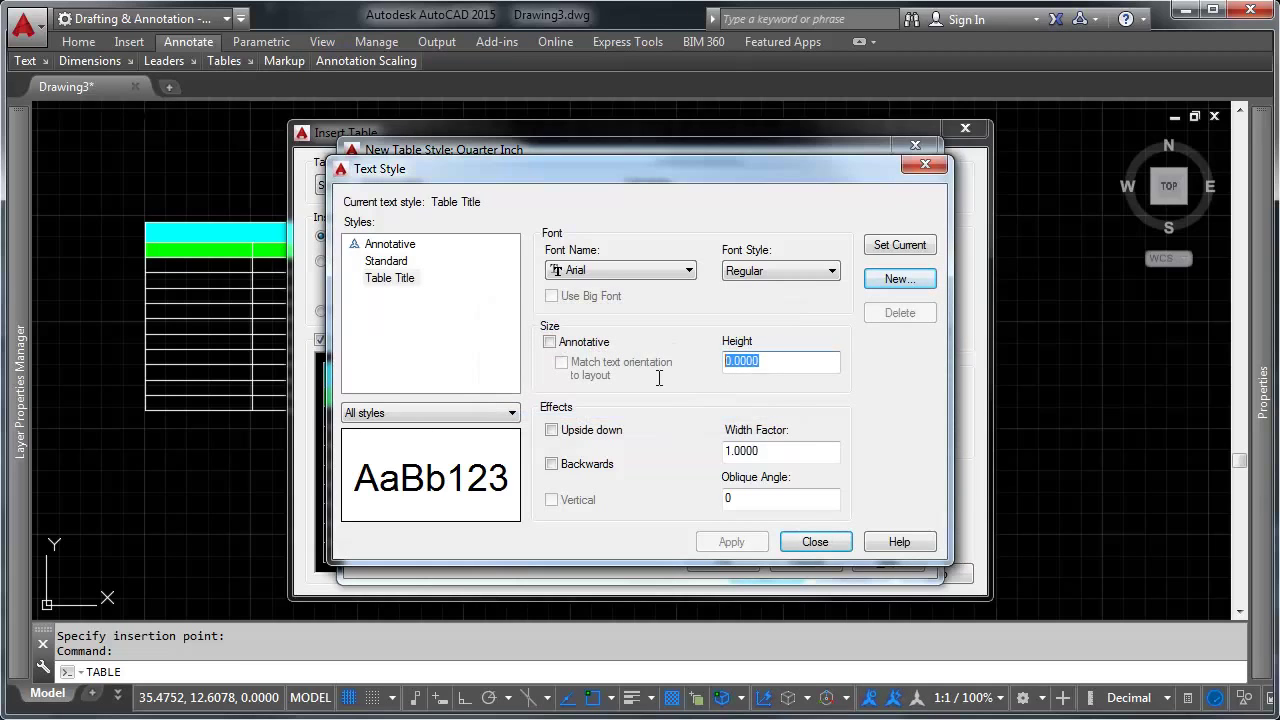
pyautogui.write('8')
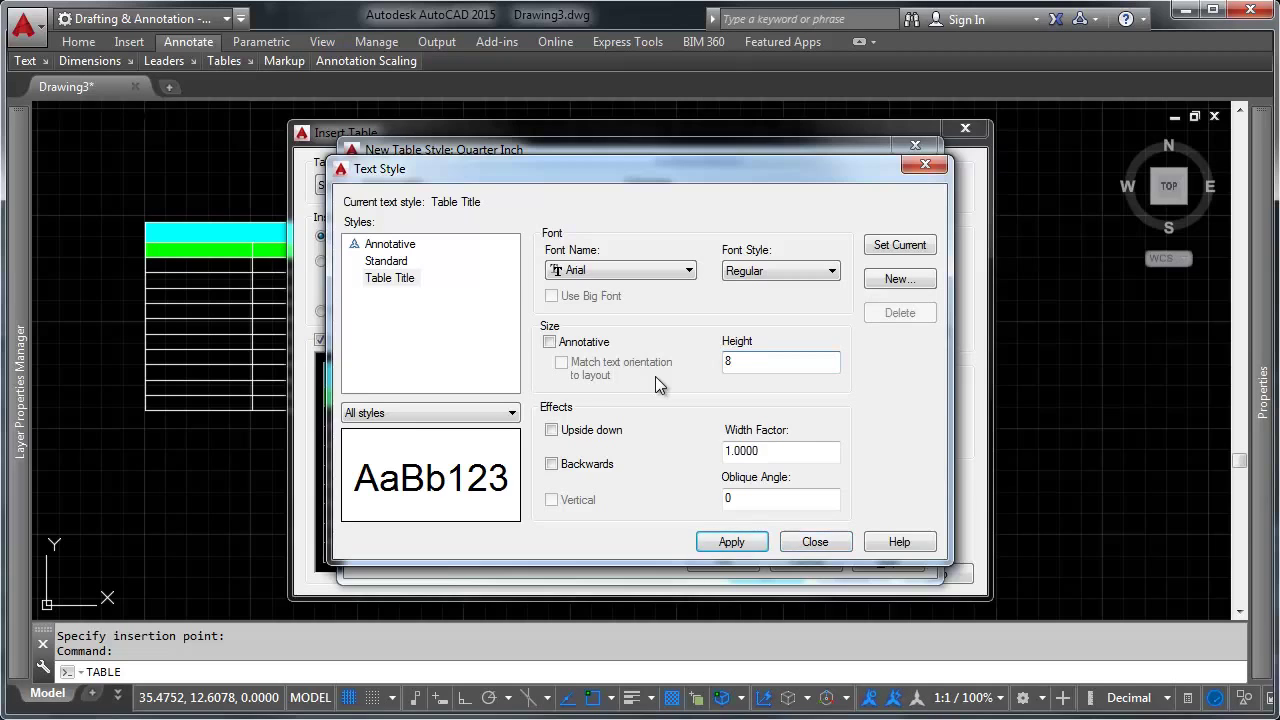
pyautogui.press('Tab')
pyautogui.hotkey('alt', 'a')
# Step: Set the Table Title font to Gisha Bold and apply it
pyautogui.click(672, 268)
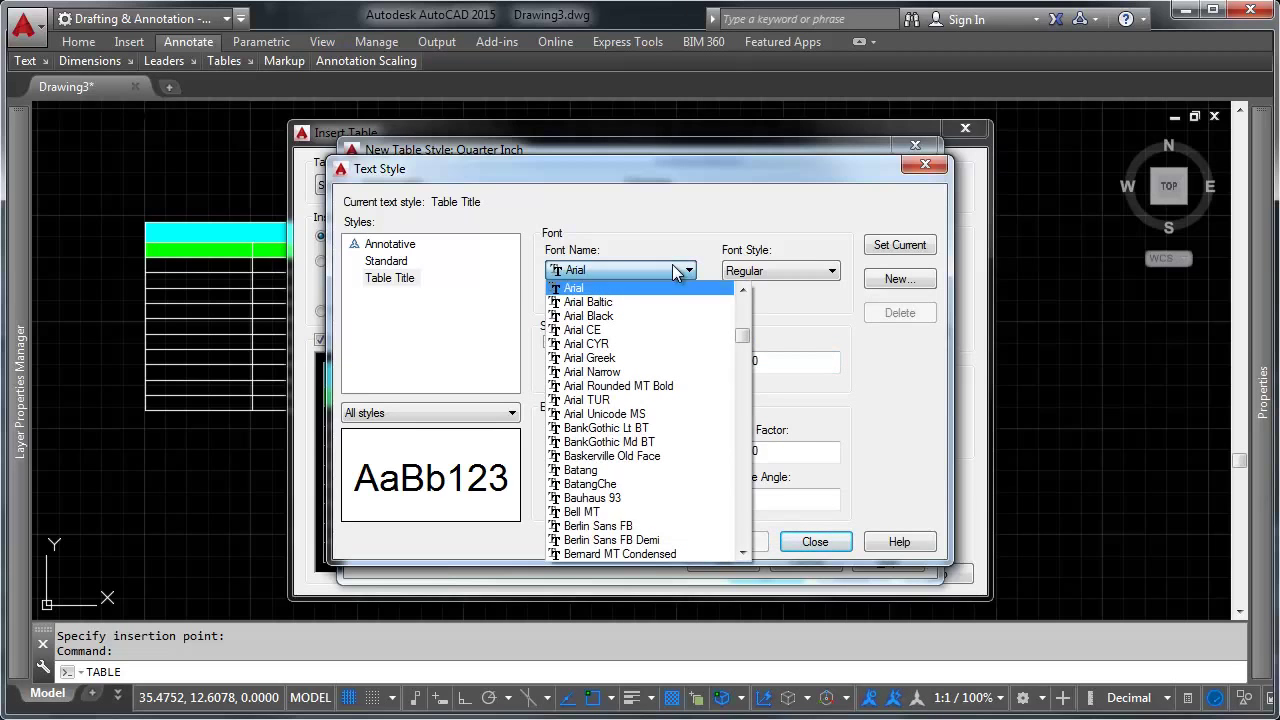
pyautogui.moveTo(742, 335); pyautogui.dragTo(758, 406)
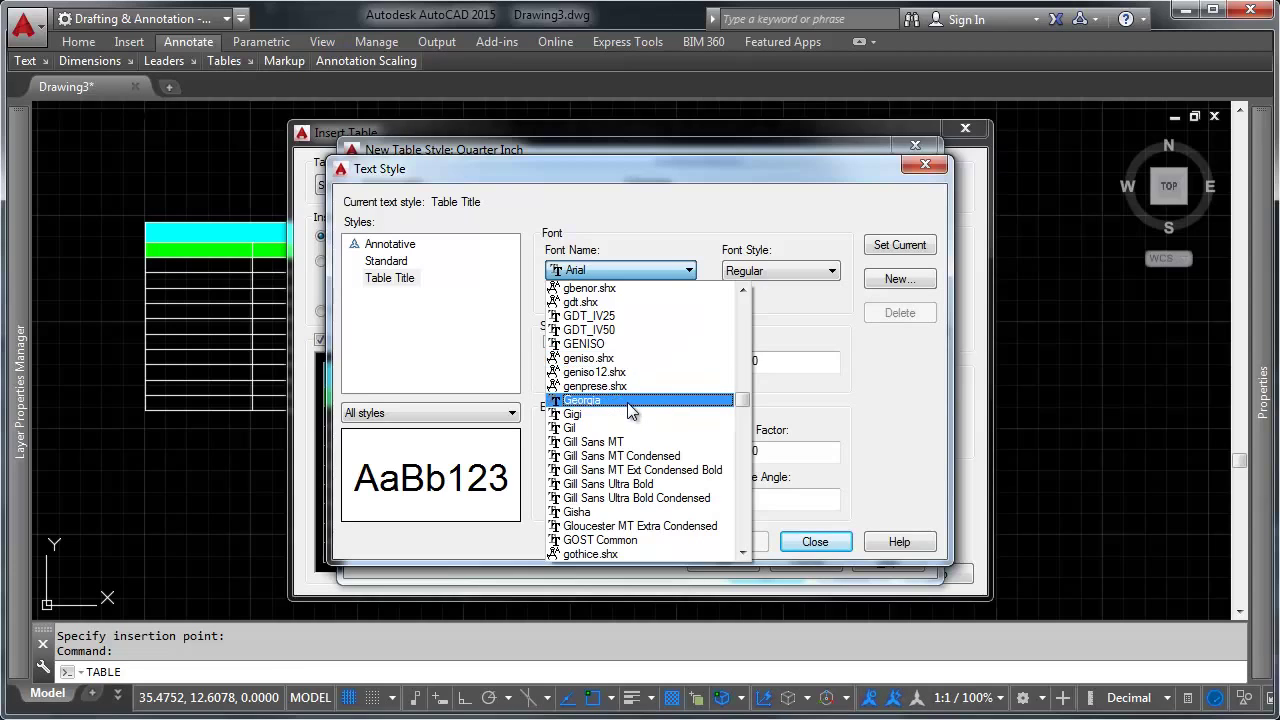
pyautogui.click(620, 515)
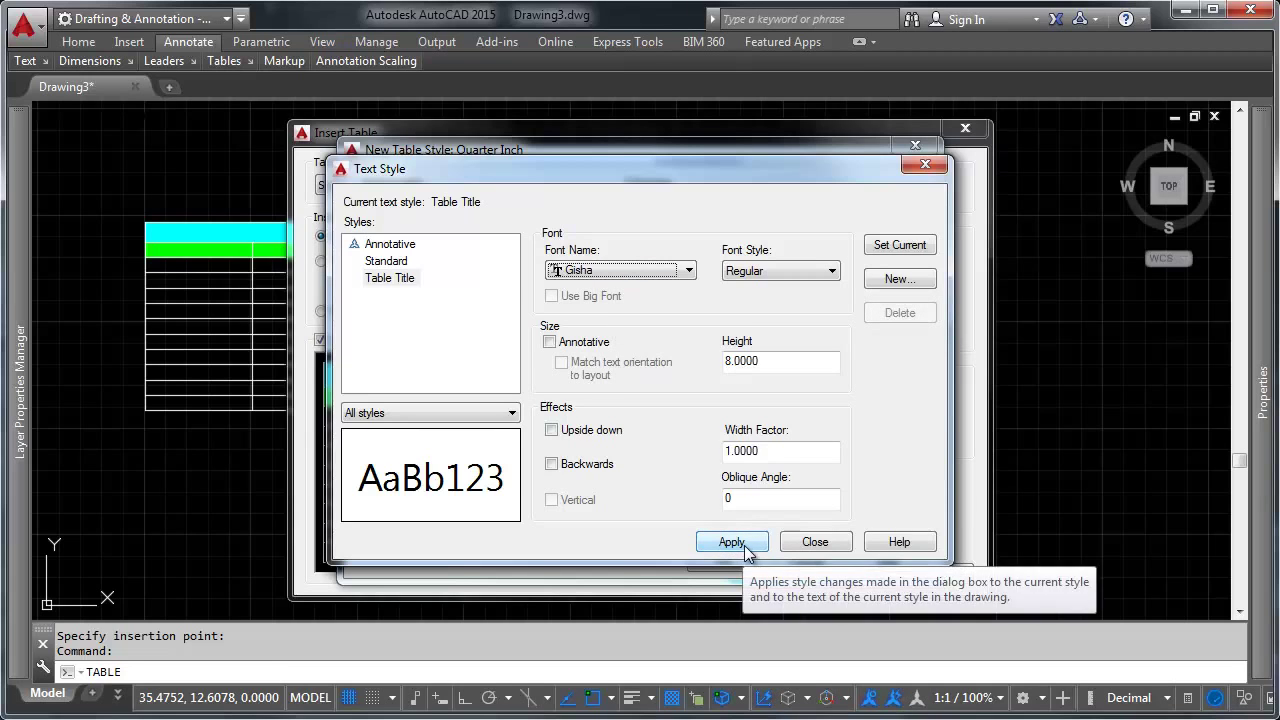
pyautogui.click(741, 271)
pyautogui.click(753, 291)
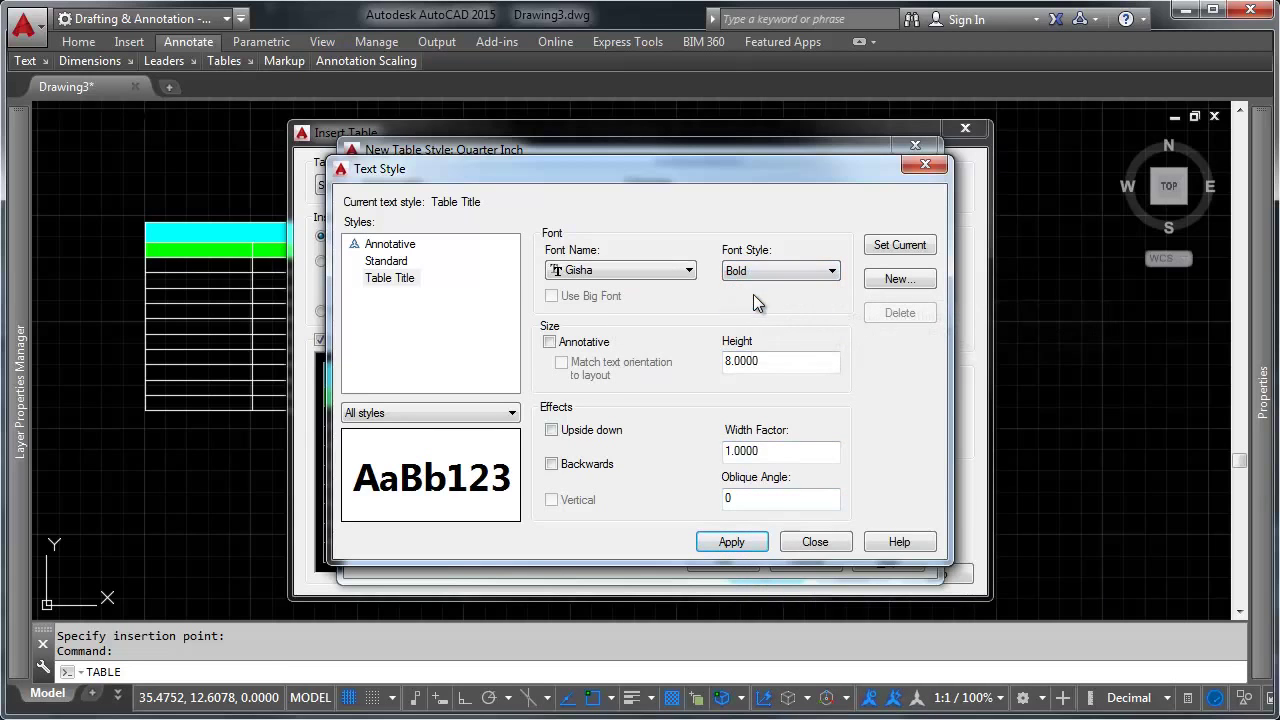
pyautogui.click(733, 540)
pyautogui.click(814, 541)
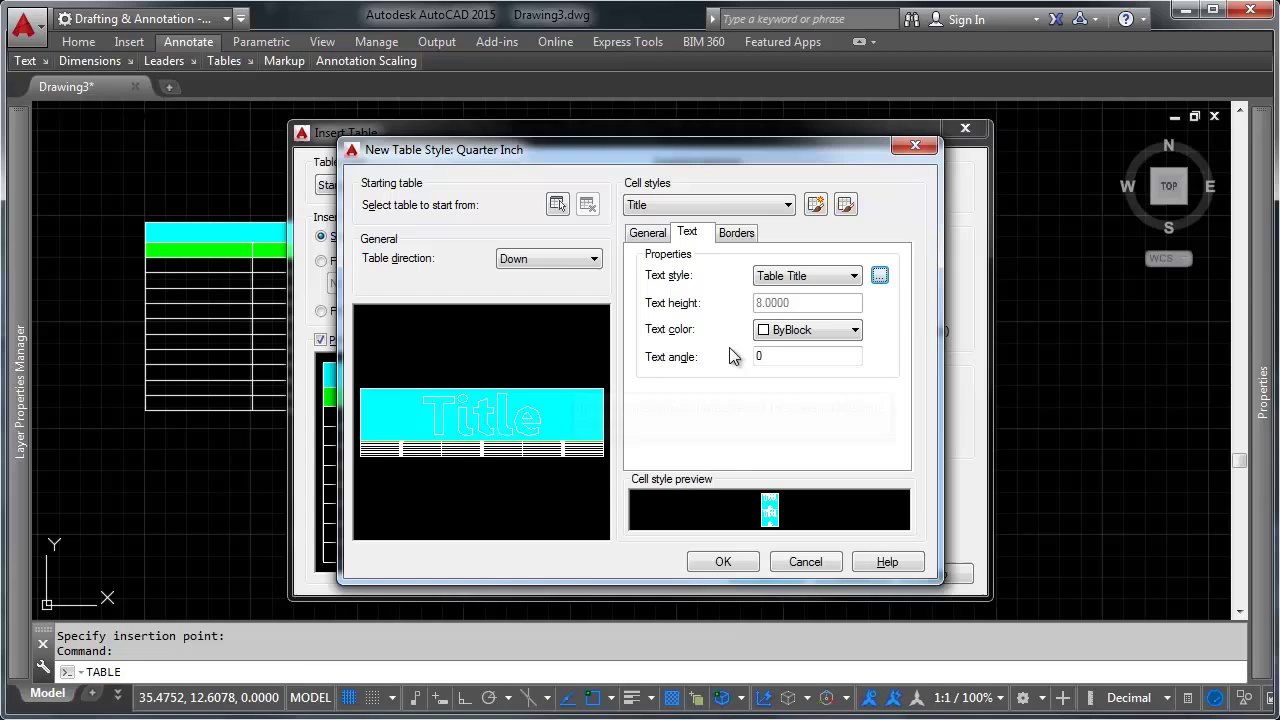
# Step: For Header cells, create a Table Header text style based on Table Title
pyautogui.click(706, 207)
pyautogui.click(686, 241)
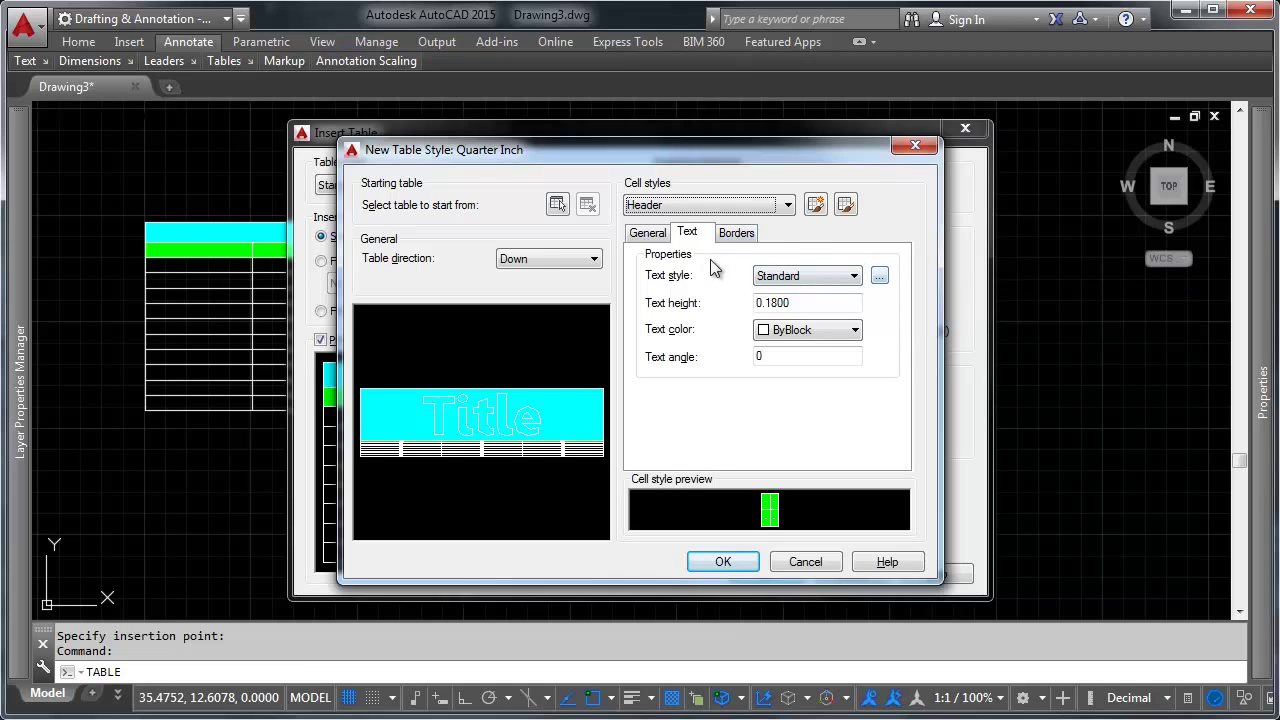
pyautogui.click(879, 280)
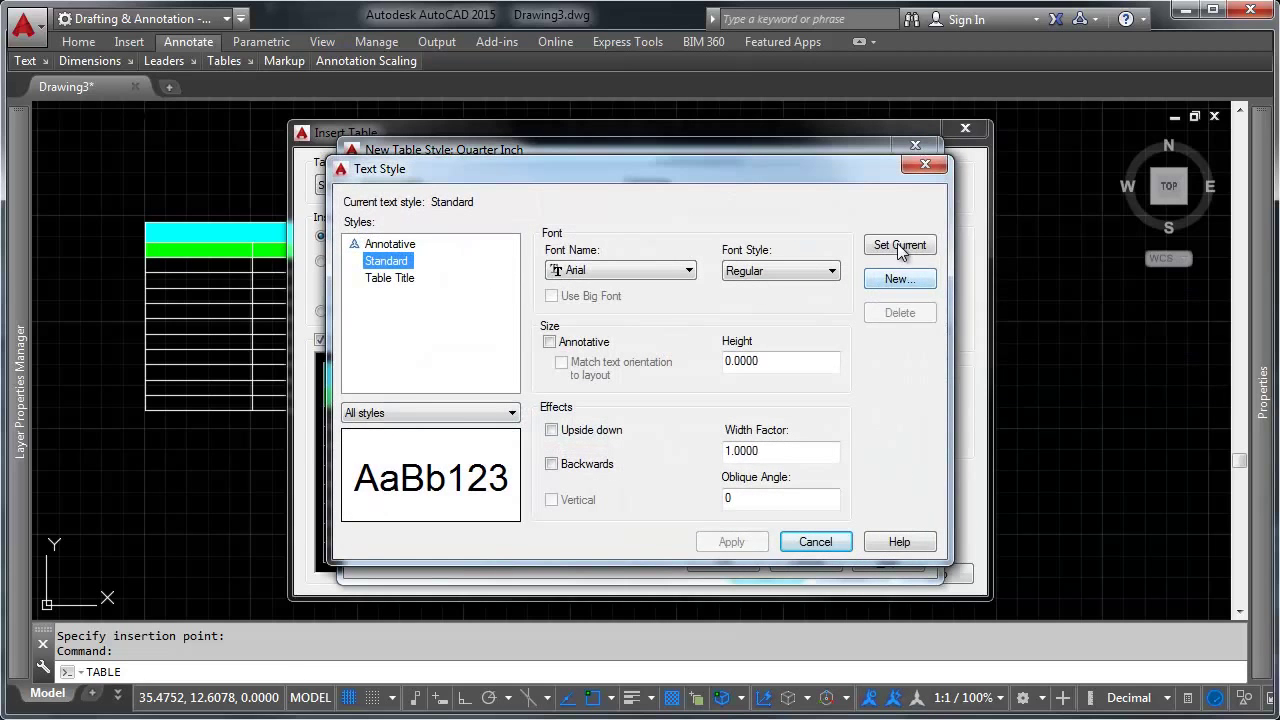
pyautogui.click(389, 277)
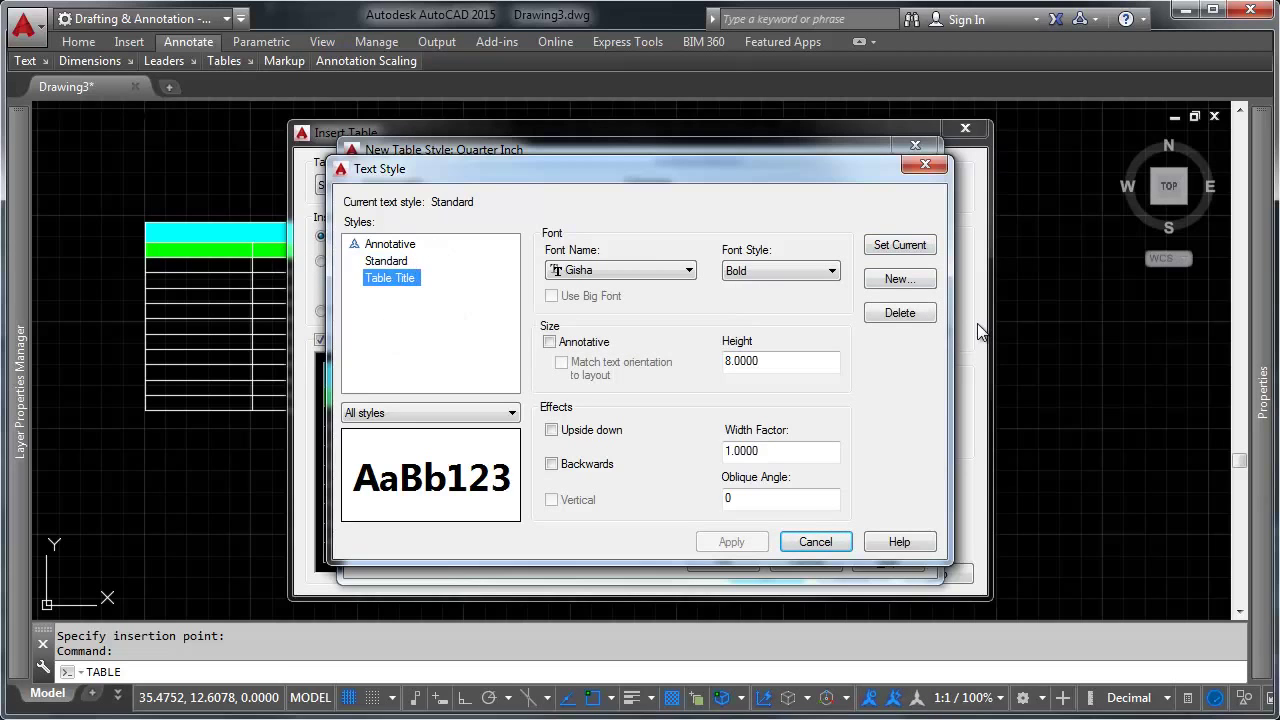
pyautogui.click(900, 245)
pyautogui.click(890, 280)
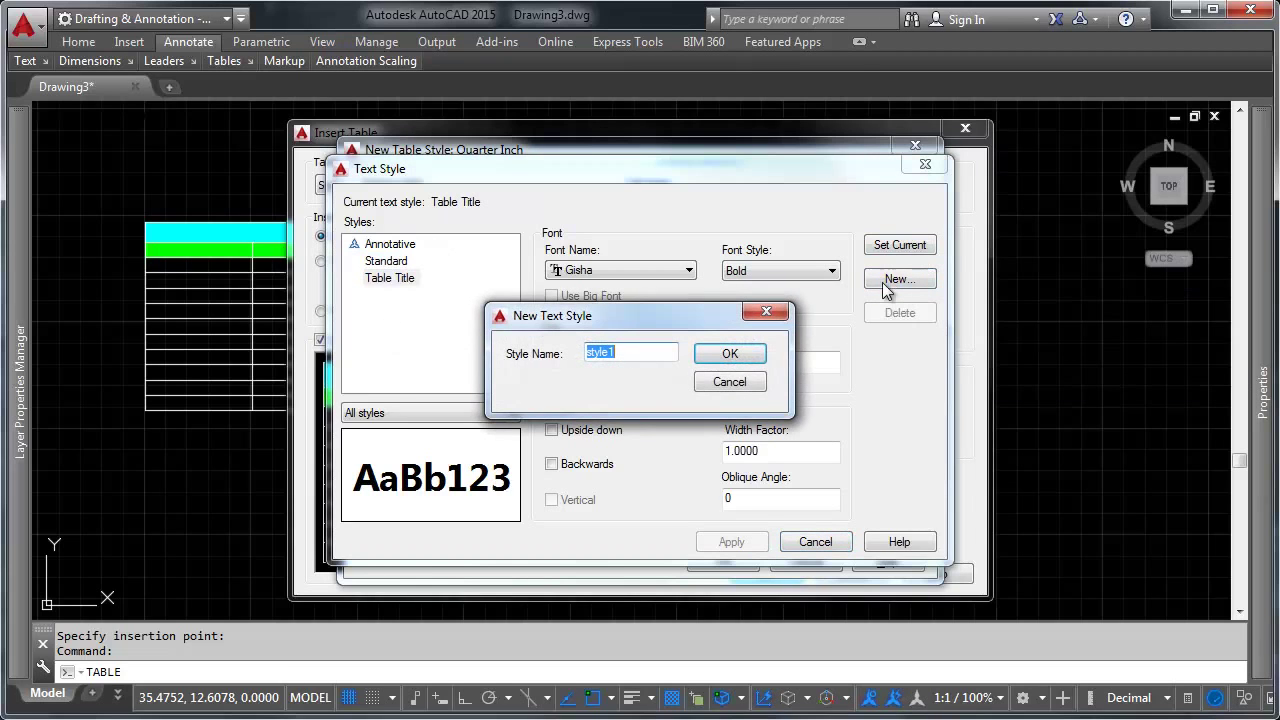
pyautogui.write('Table Header')
pyautogui.press('Return')
# Step: Give Table Header Gisha Regular at height 6
pyautogui.click(797, 271)
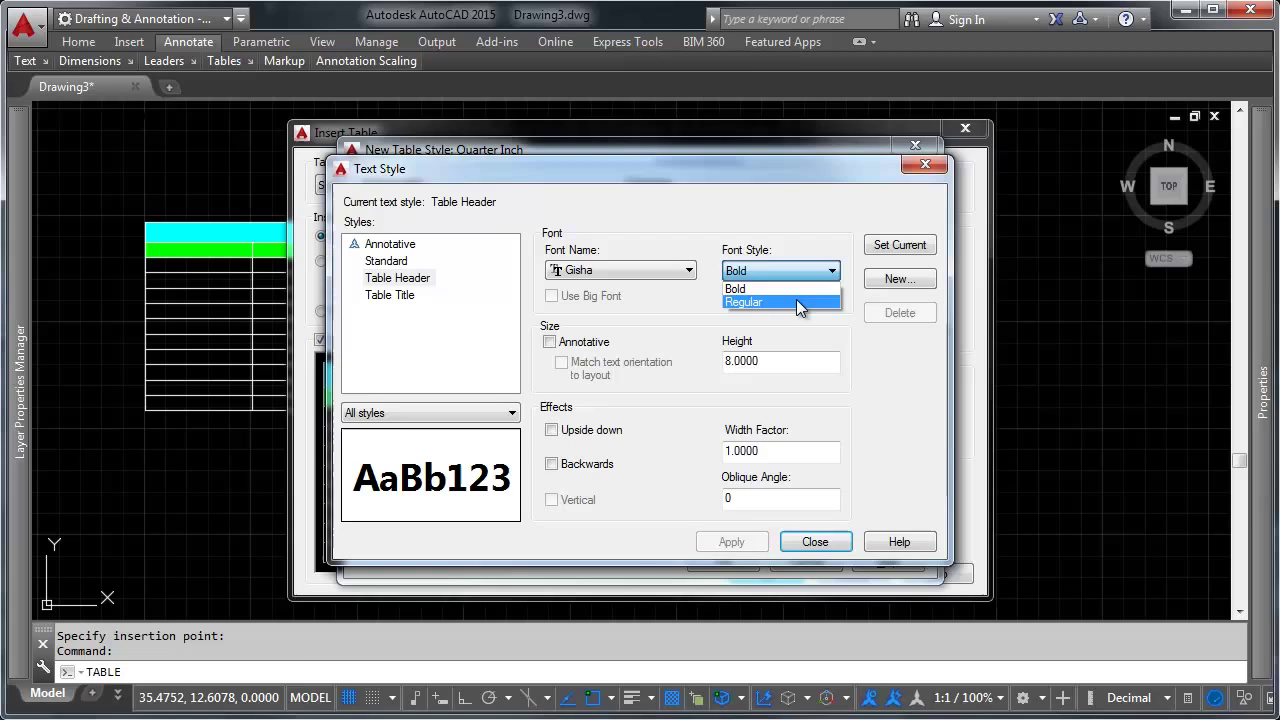
pyautogui.click(796, 302)
pyautogui.doubleClick(797, 360)
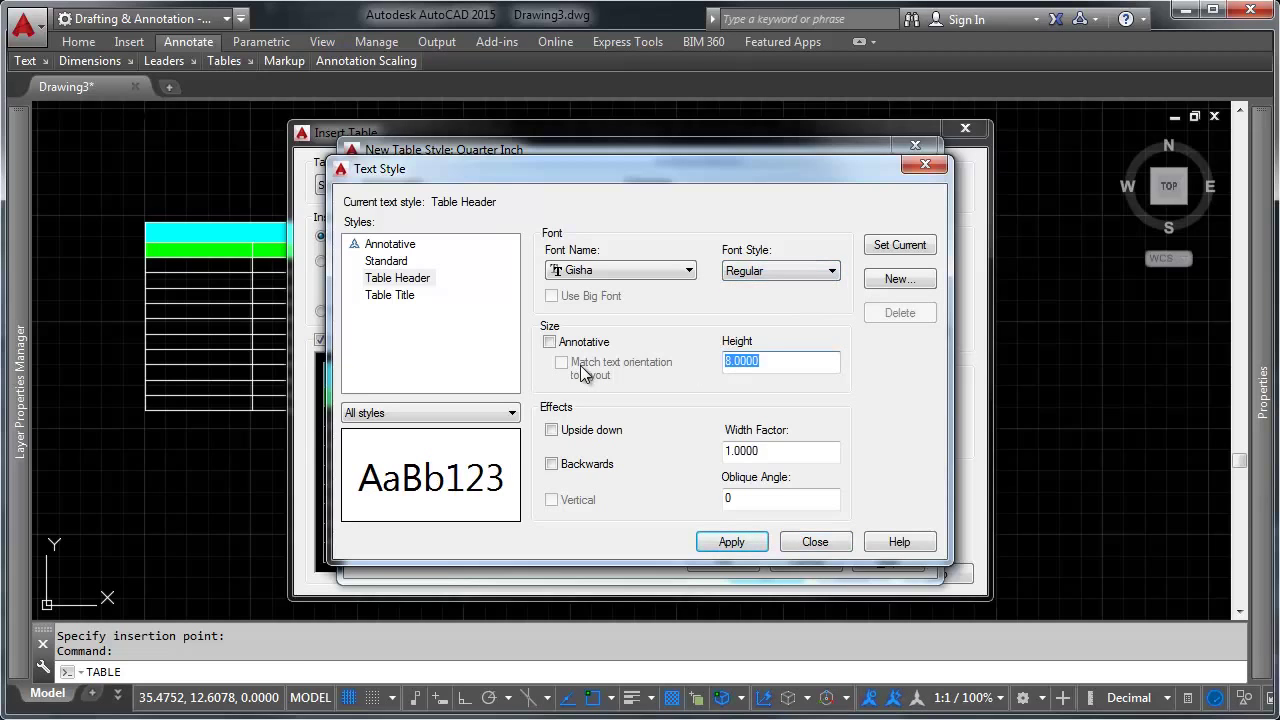
pyautogui.write('6')
pyautogui.press('Return')
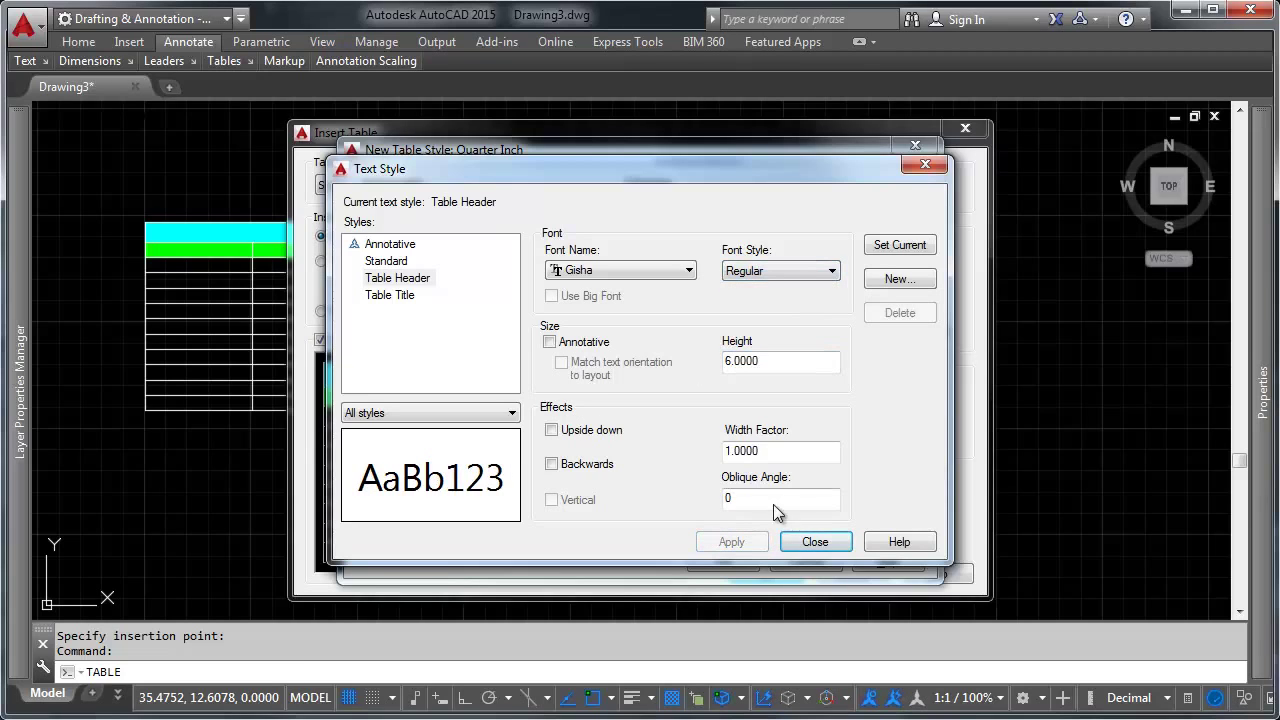
pyautogui.click(814, 545)
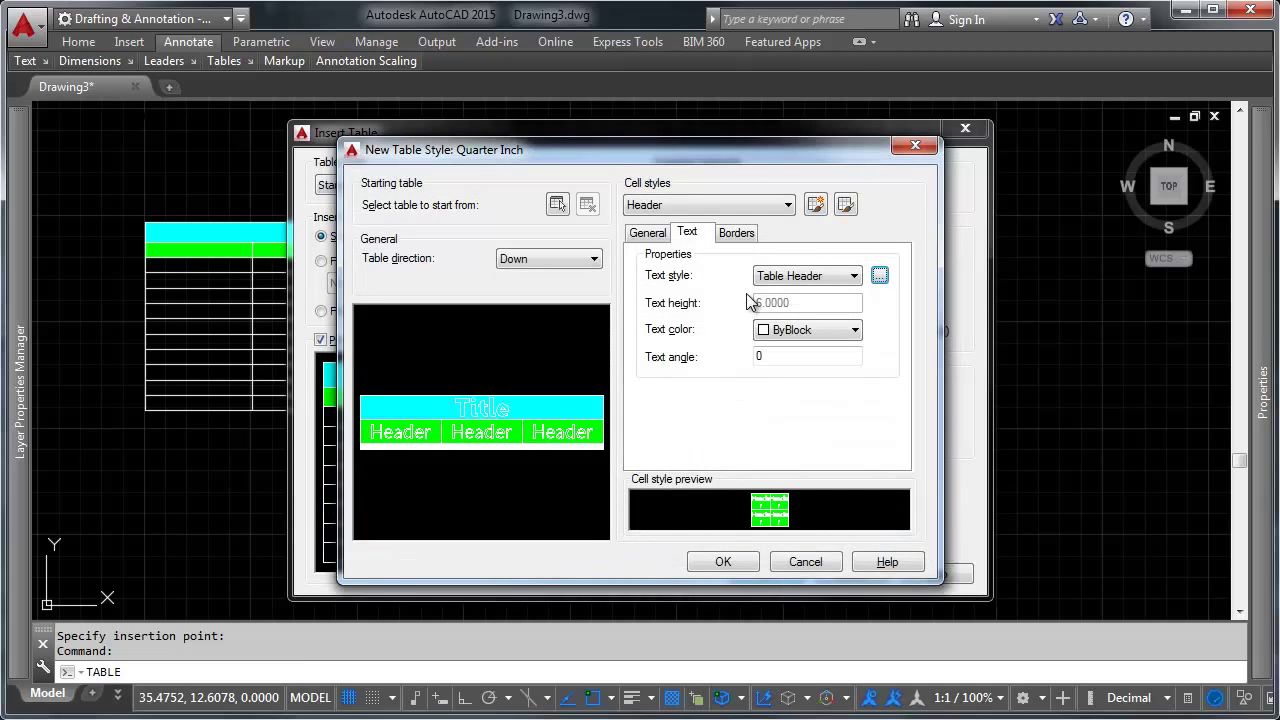
# Step: From the Title cell style, create a Table Data text style with height 4
pyautogui.click(725, 205)
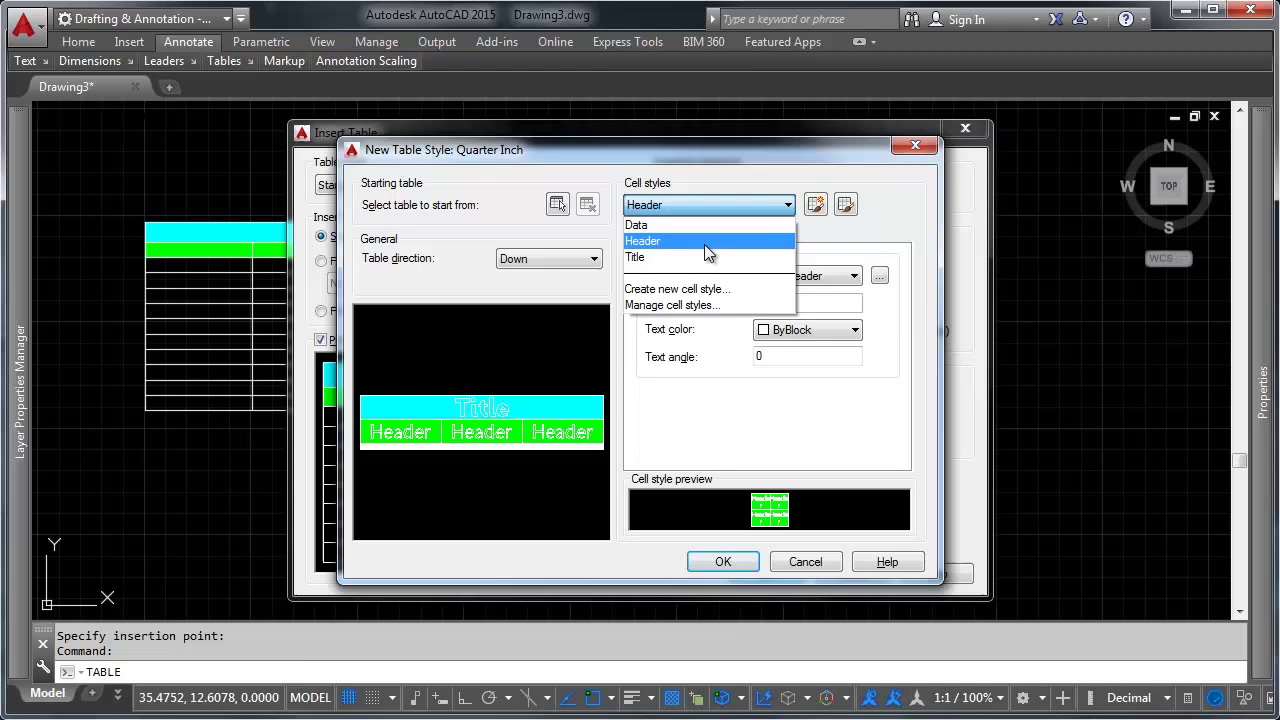
pyautogui.click(706, 254)
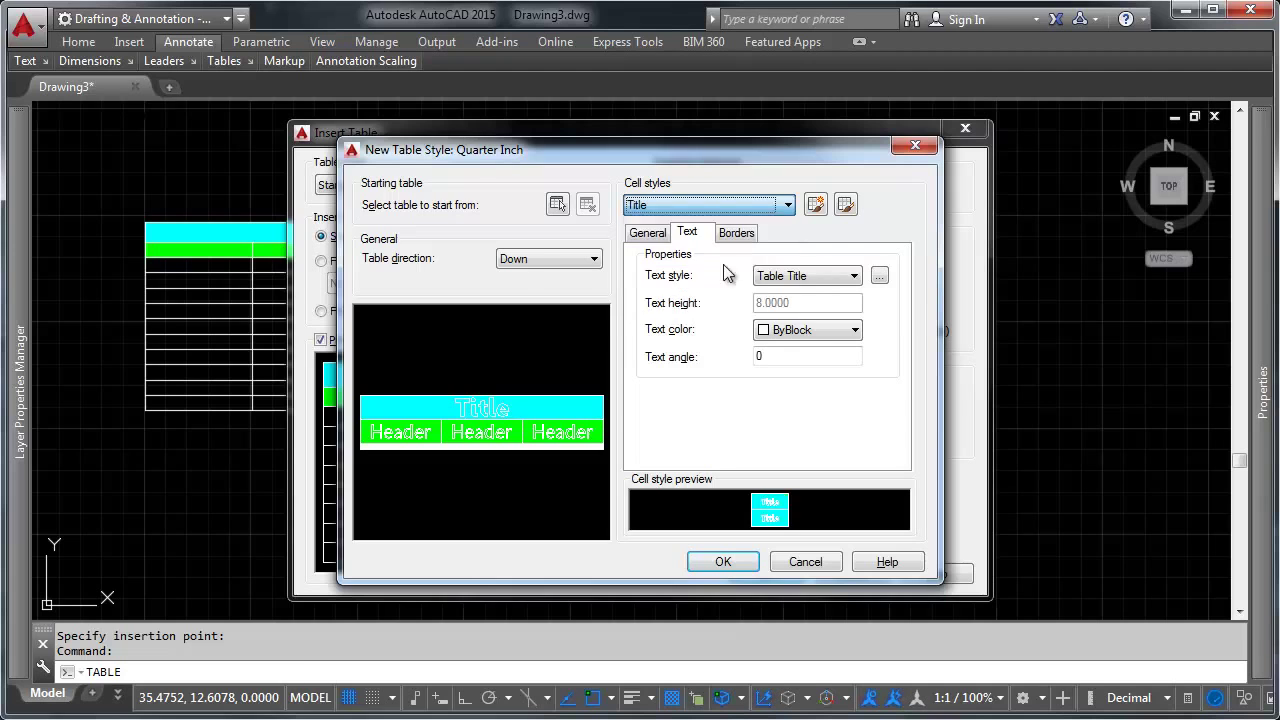
pyautogui.click(879, 275)
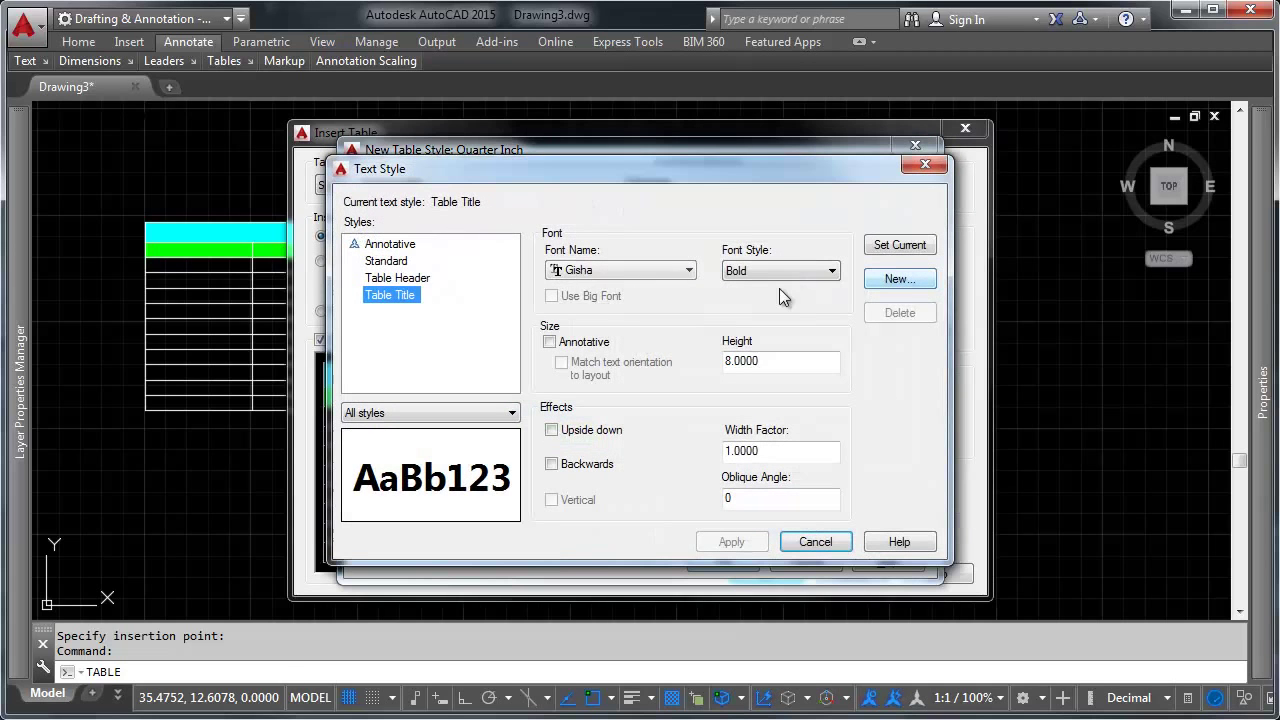
pyautogui.click(898, 280)
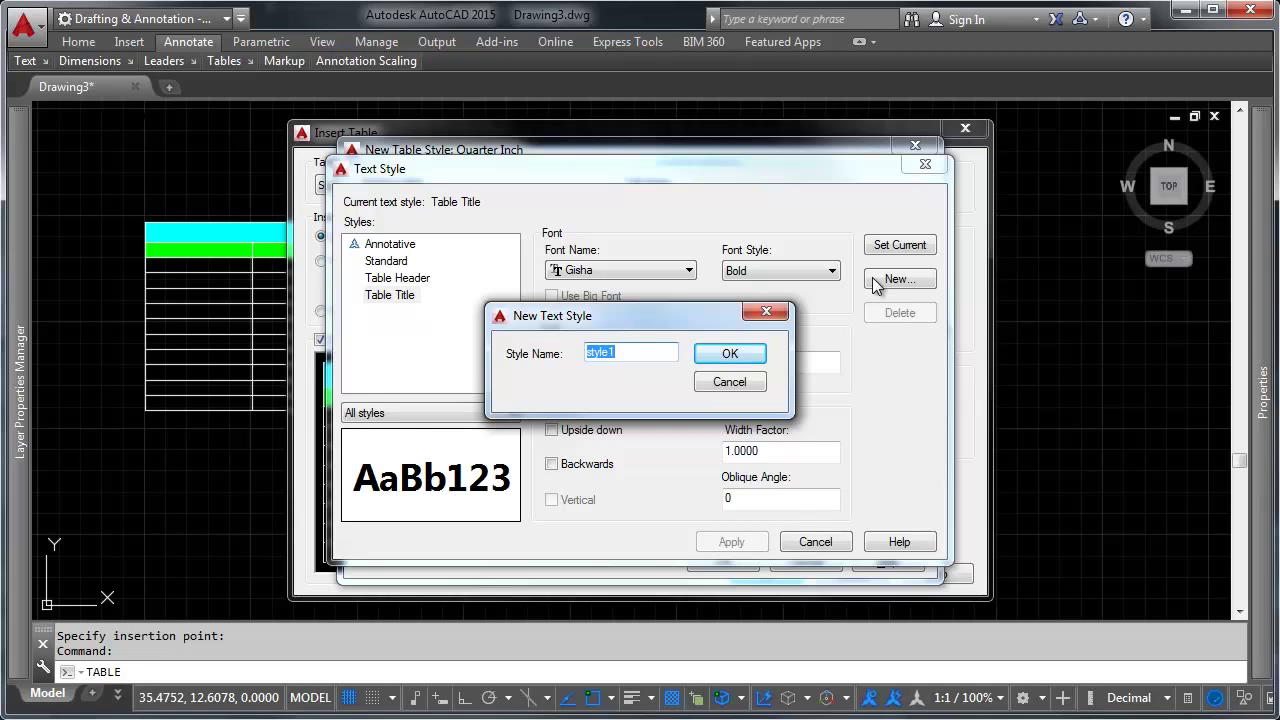
pyautogui.write('Table Data')
pyautogui.press('Return')
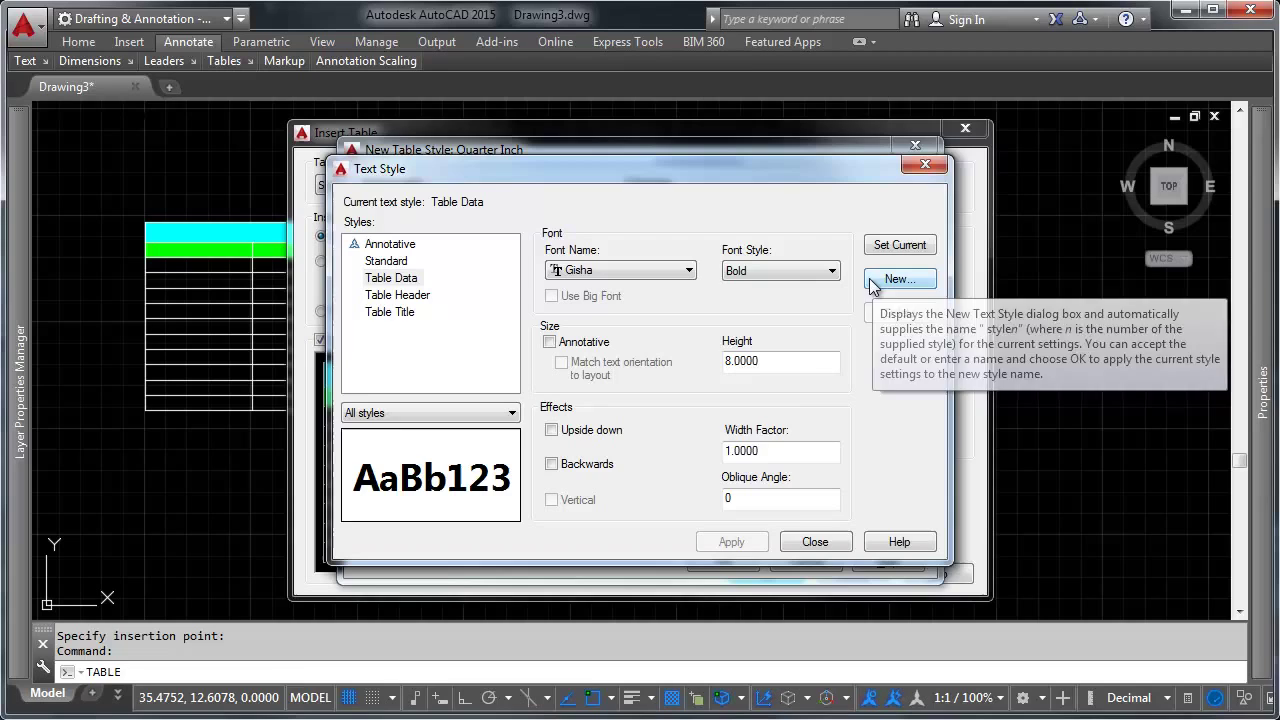
pyautogui.moveTo(766, 361); pyautogui.dragTo(657, 362)
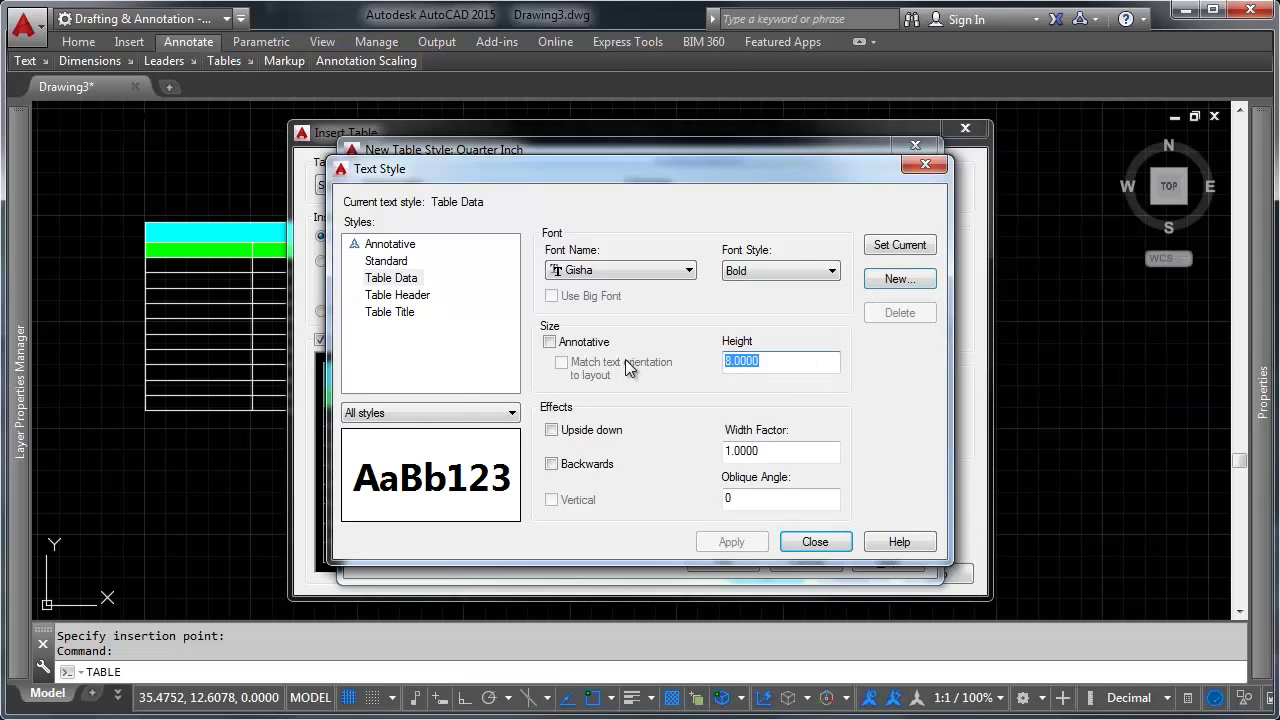
pyautogui.write('4')
pyautogui.press('Return')
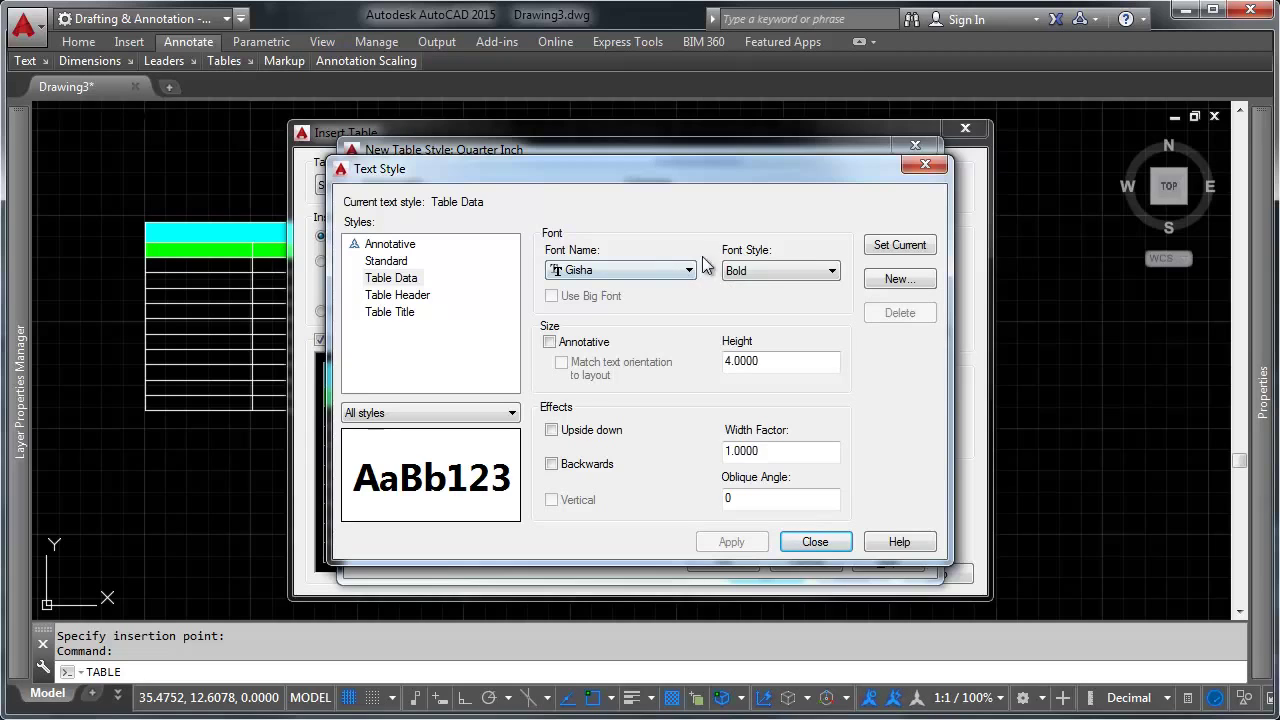
# Step: Set Table Data to Gisha Regular and apply it
pyautogui.click(767, 273)
pyautogui.click(765, 298)
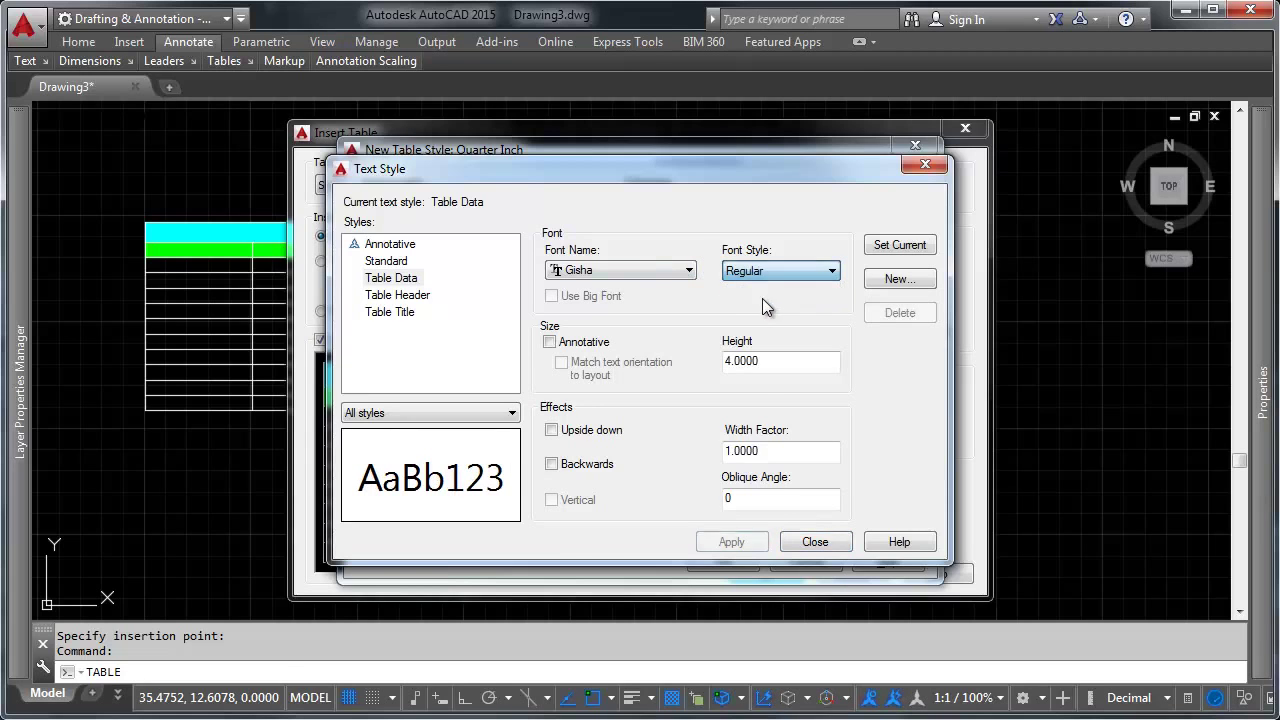
pyautogui.click(655, 270)
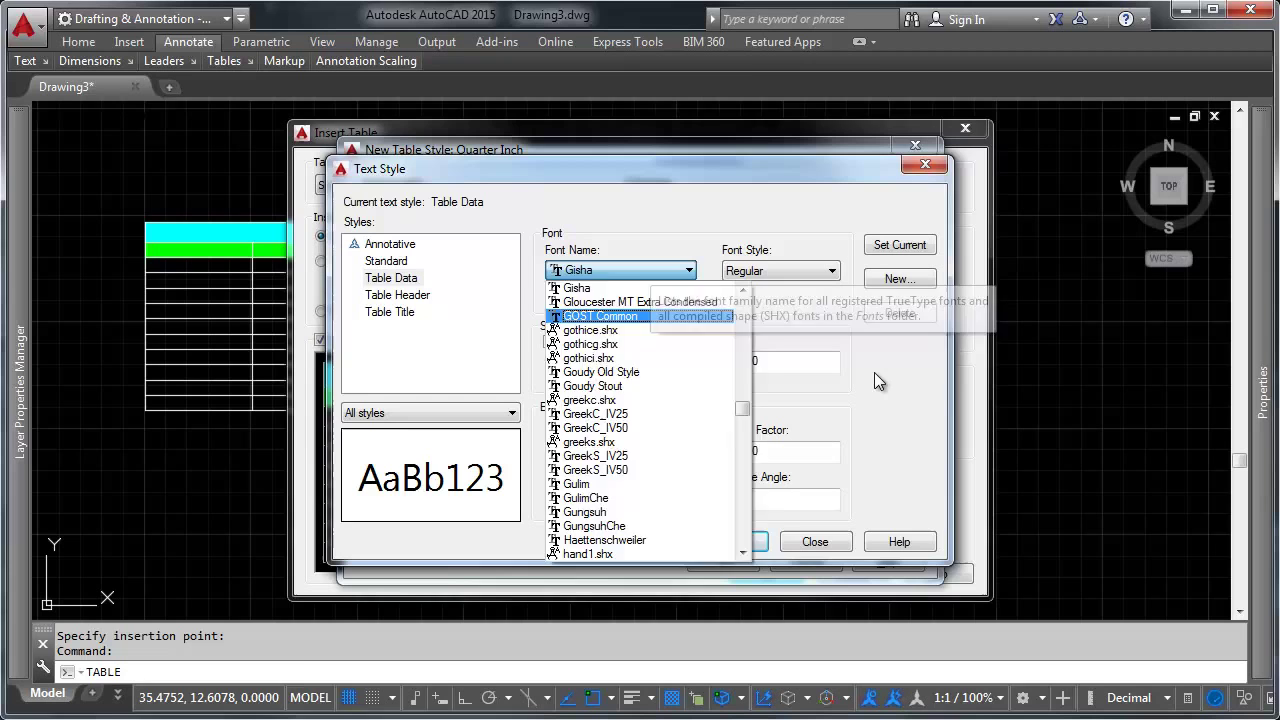
pyautogui.click(605, 613)
pyautogui.click(740, 541)
pyautogui.click(806, 542)
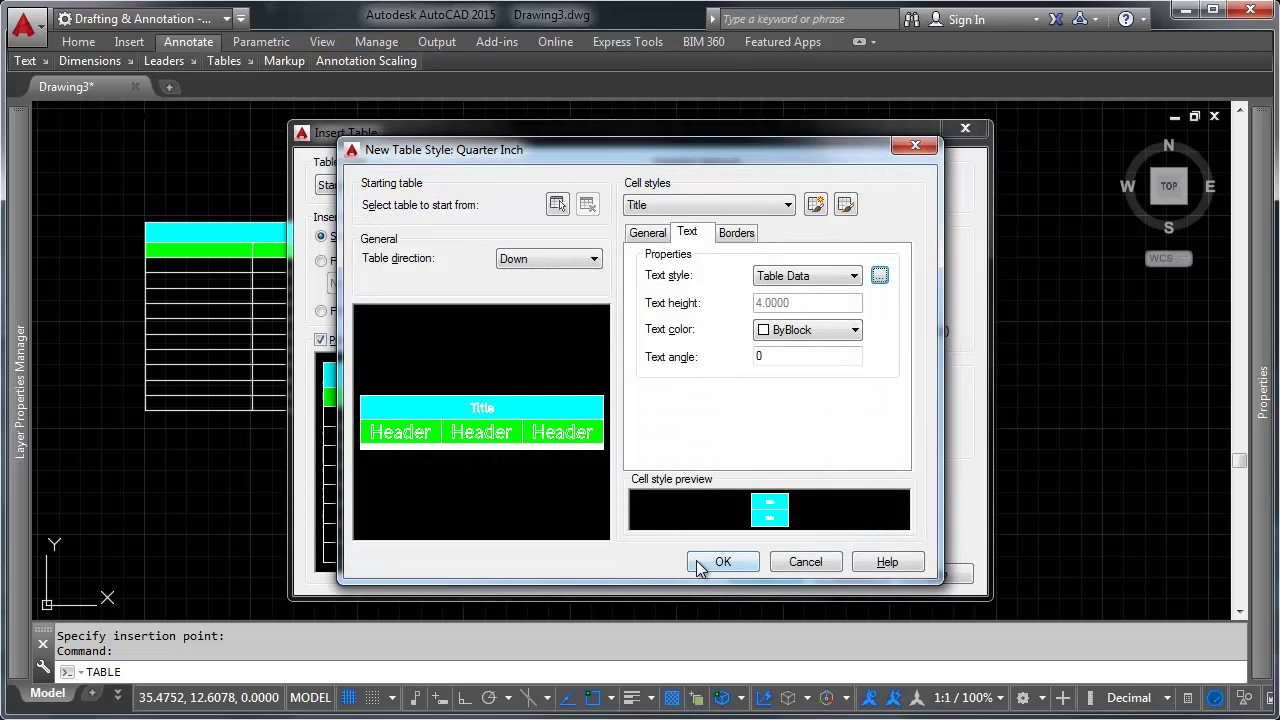
# Step: Save Quarter Inch, reopen it, and assign Table Title to the Title cells
pyautogui.click(730, 562)
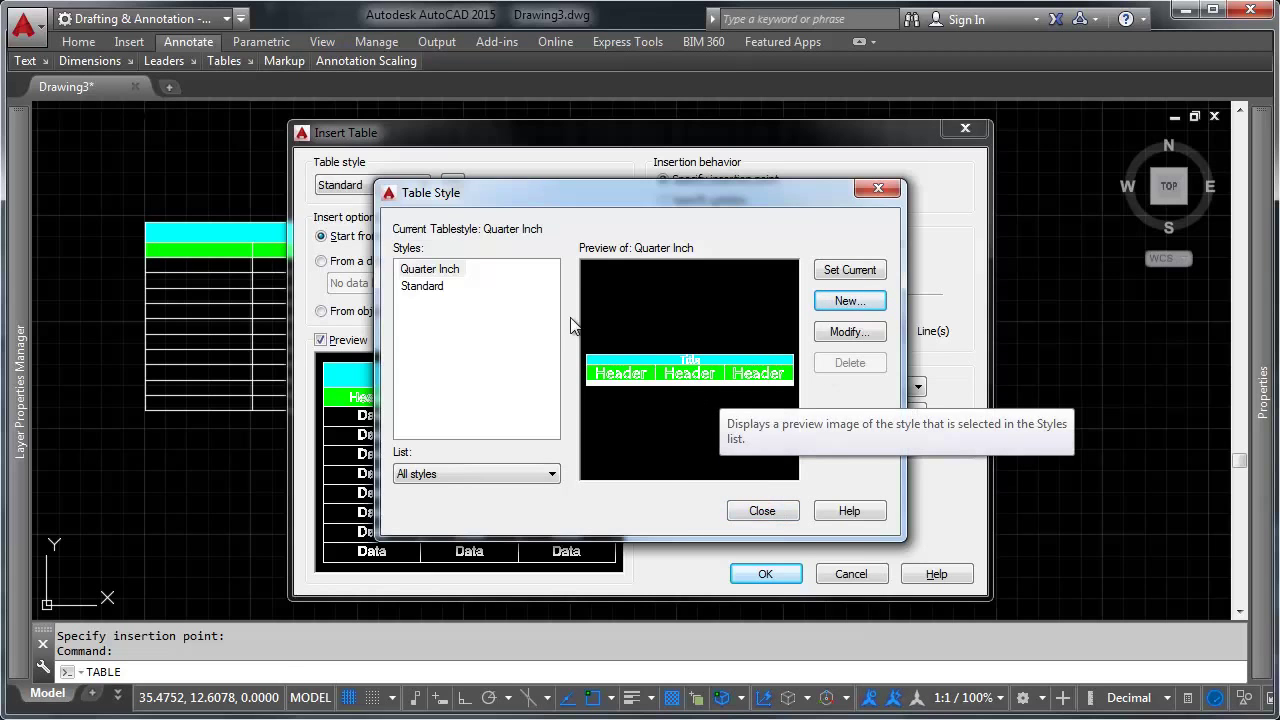
pyautogui.click(847, 332)
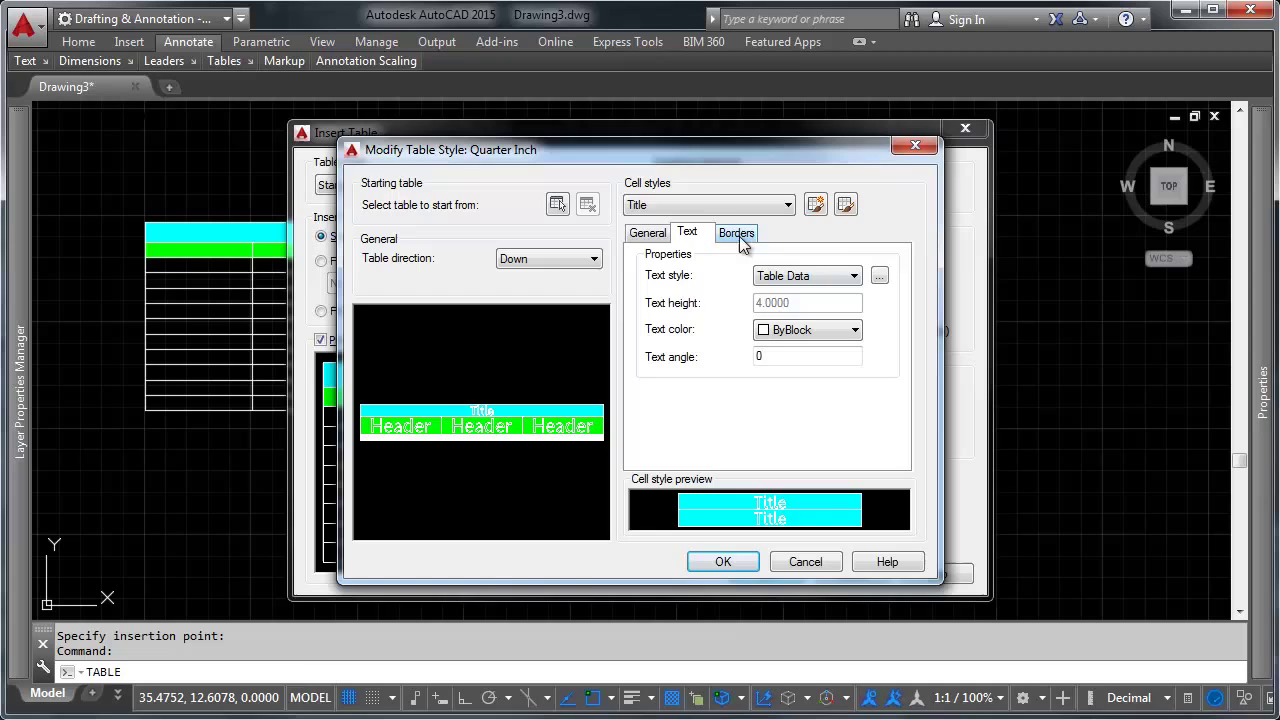
pyautogui.click(700, 208)
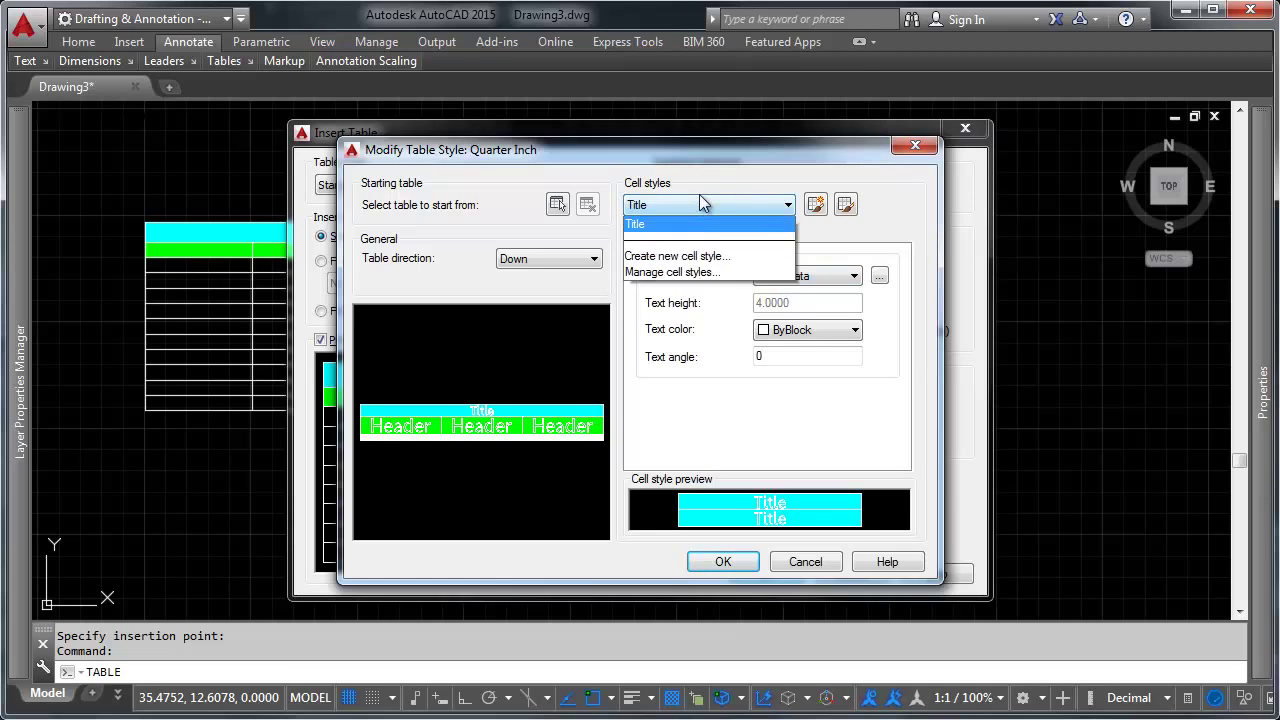
pyautogui.click(691, 252)
pyautogui.click(806, 276)
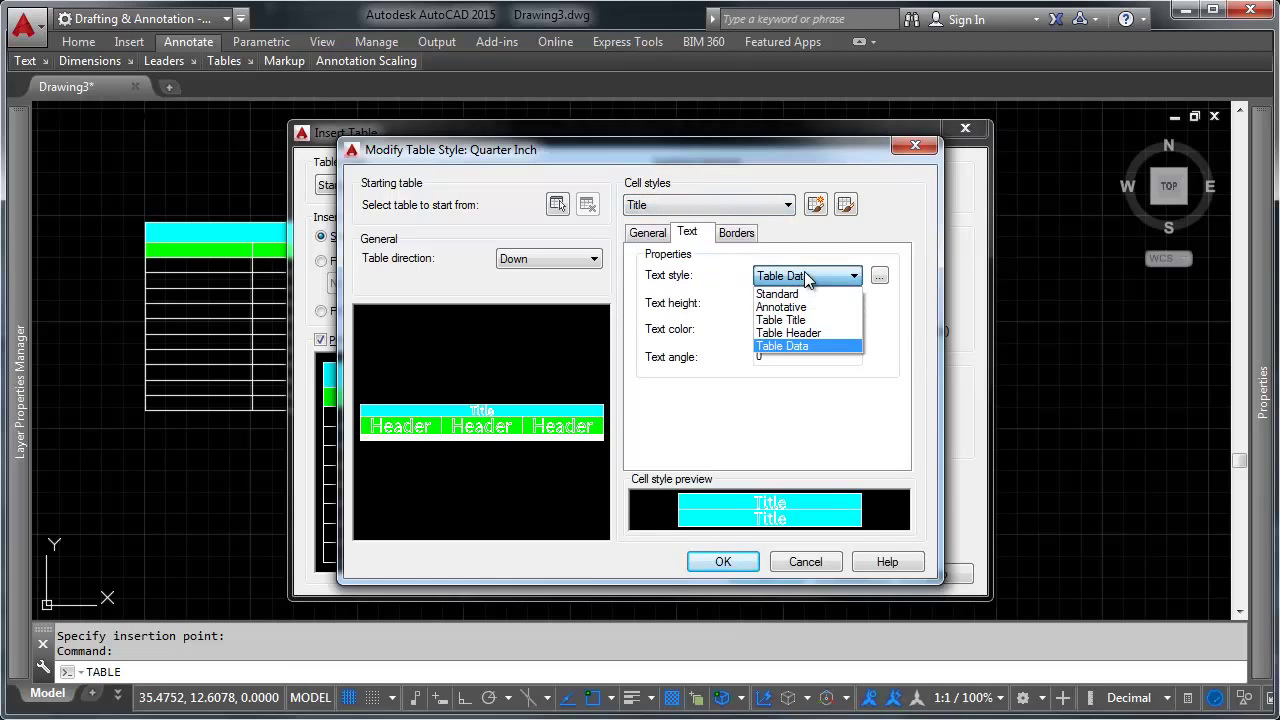
pyautogui.click(770, 320)
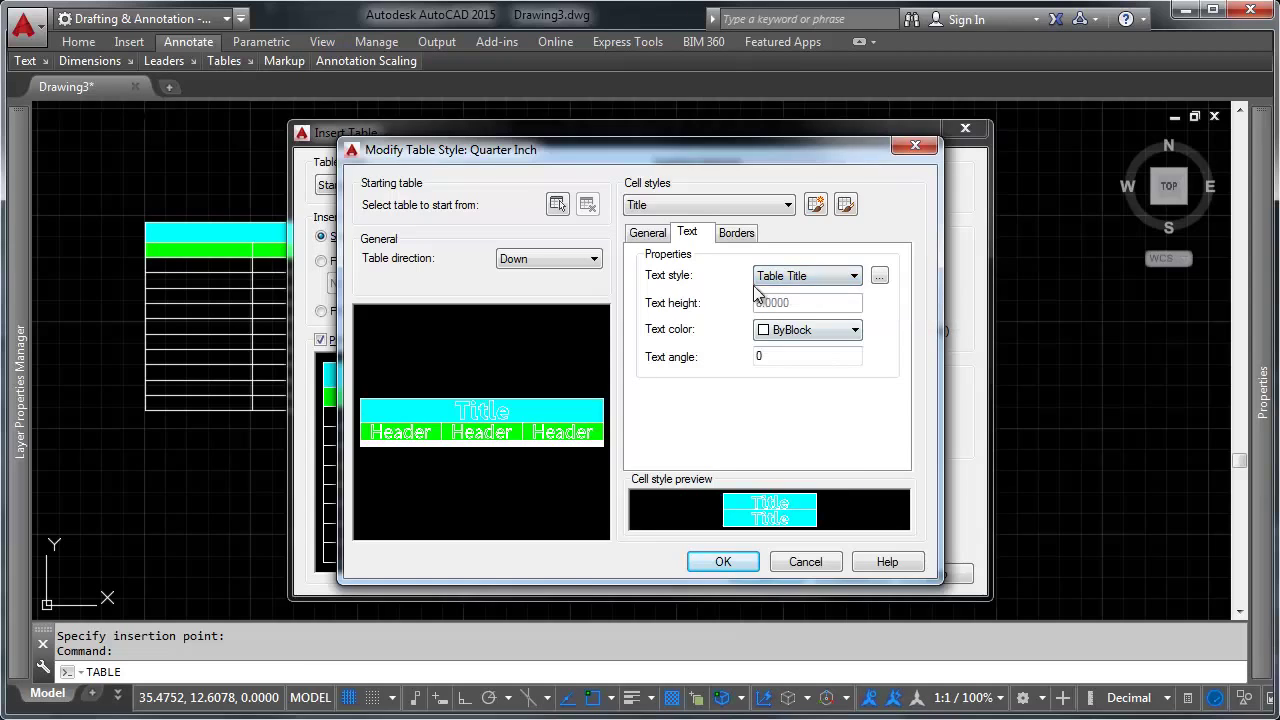
# Step: Assign the Table Data text style to Data cells and save the Quarter Inch style
pyautogui.click(690, 205)
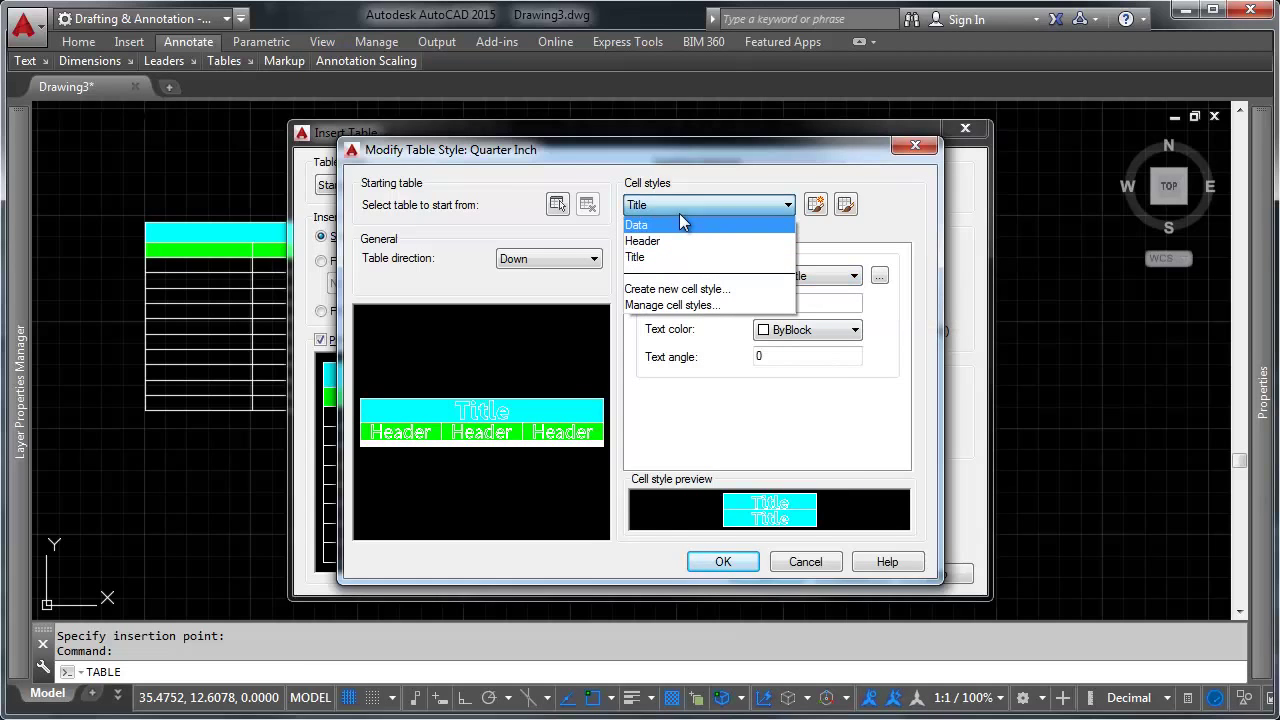
pyautogui.click(680, 222)
pyautogui.click(680, 222)
pyautogui.click(812, 277)
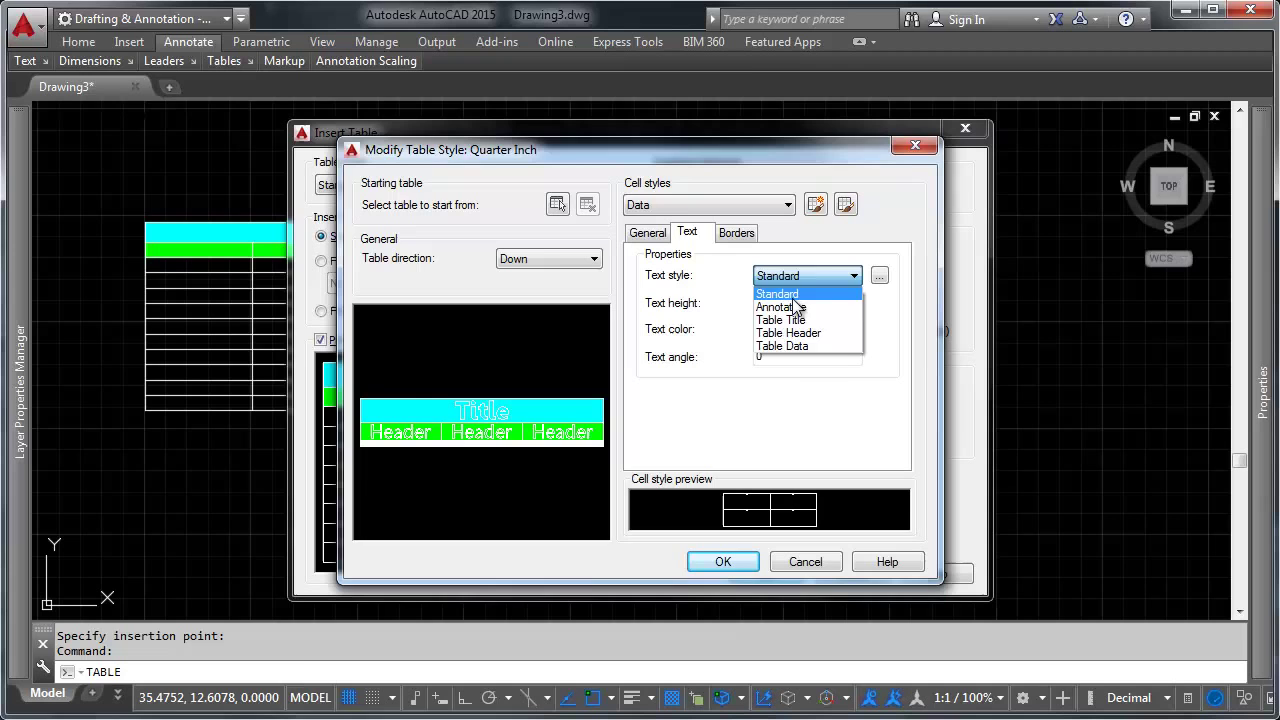
pyautogui.click(785, 345)
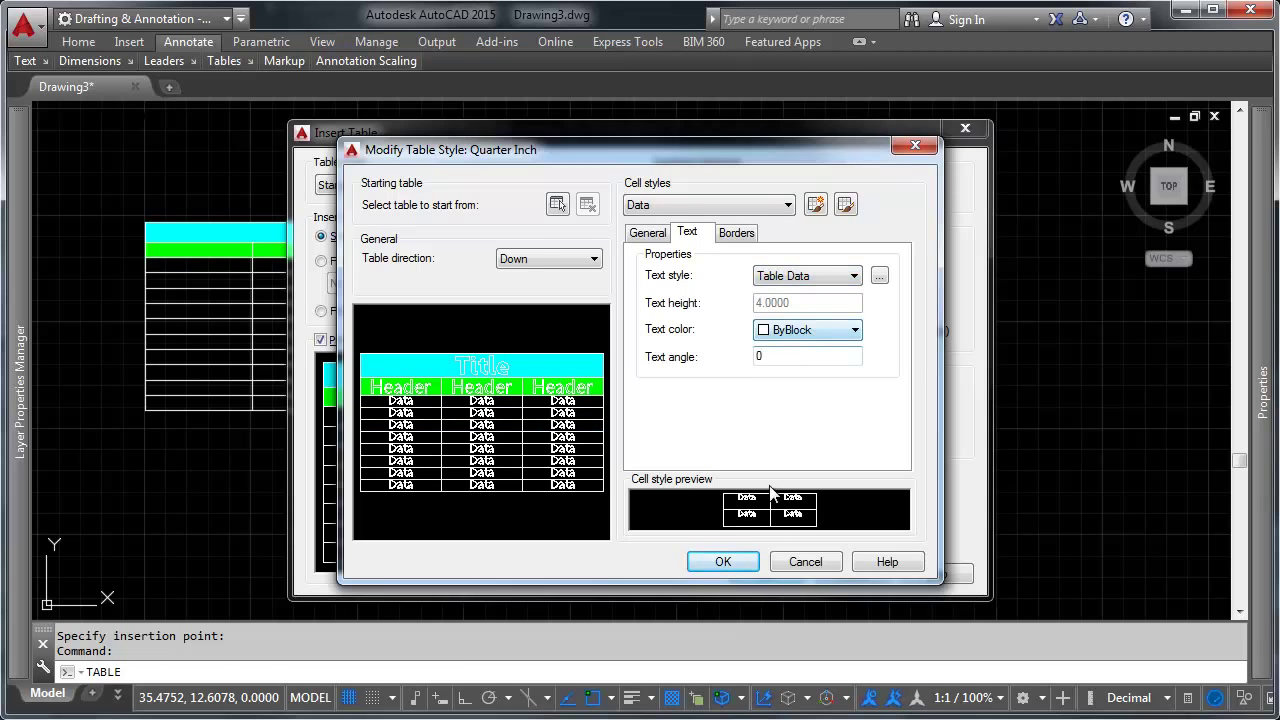
pyautogui.click(718, 566)
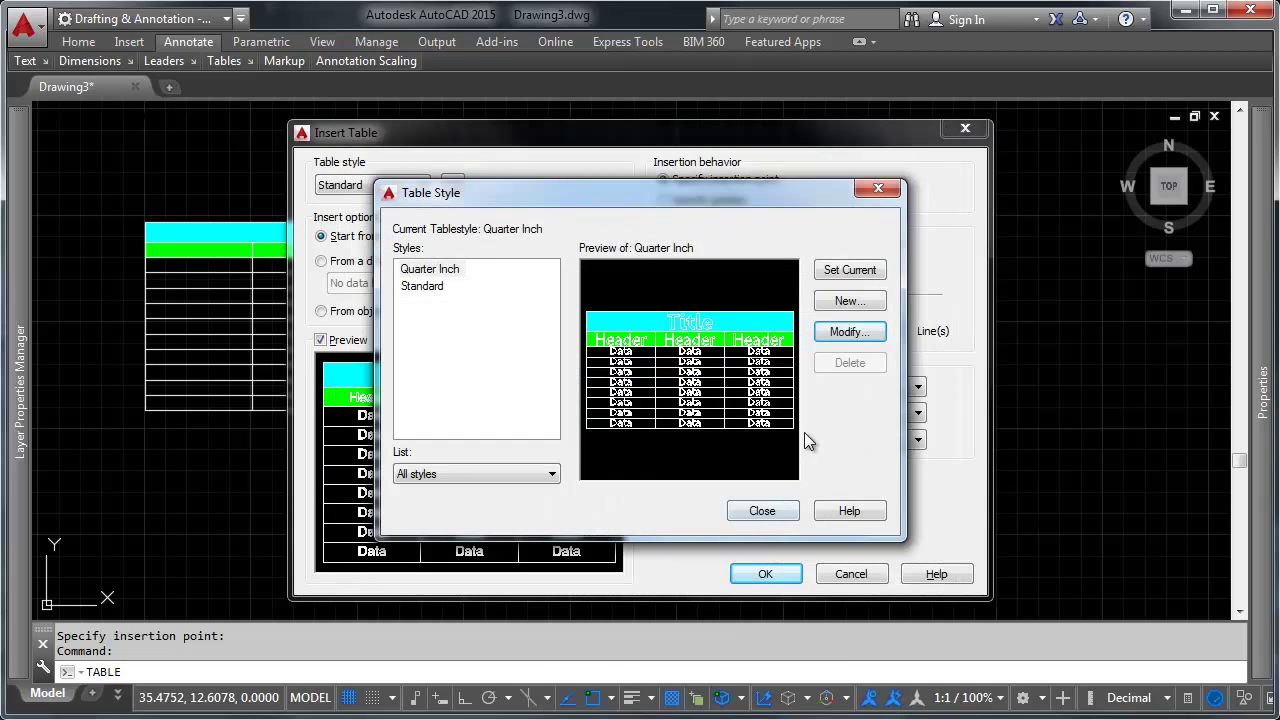
# Step: Insert a new Quarter Inch style table to the right of the earlier tables
pyautogui.click(760, 510)
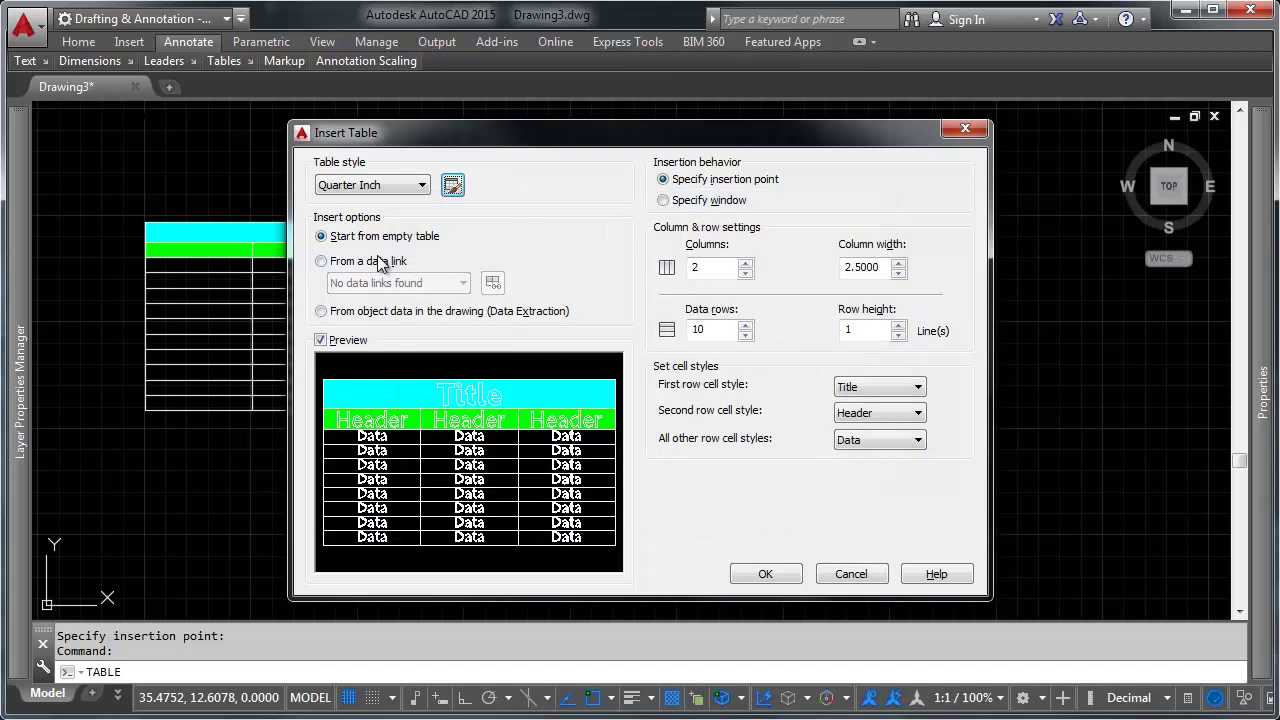
pyautogui.click(407, 186)
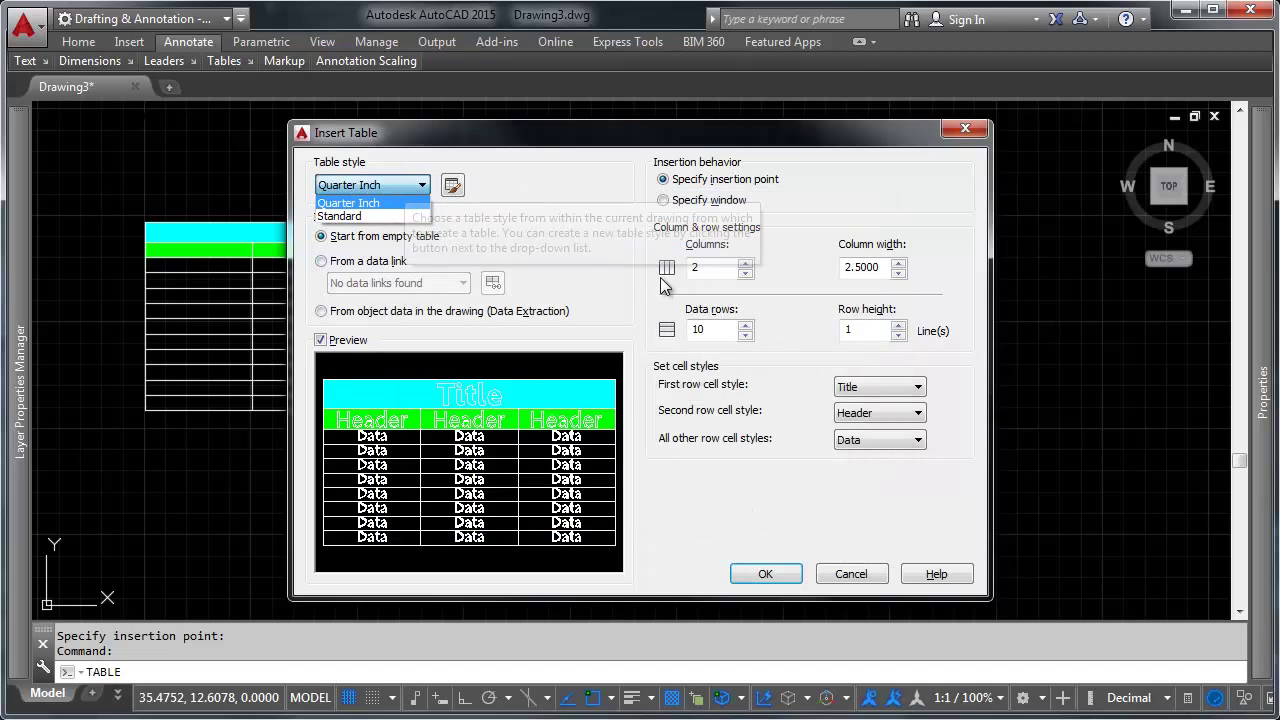
pyautogui.click(760, 572)
pyautogui.click(767, 572)
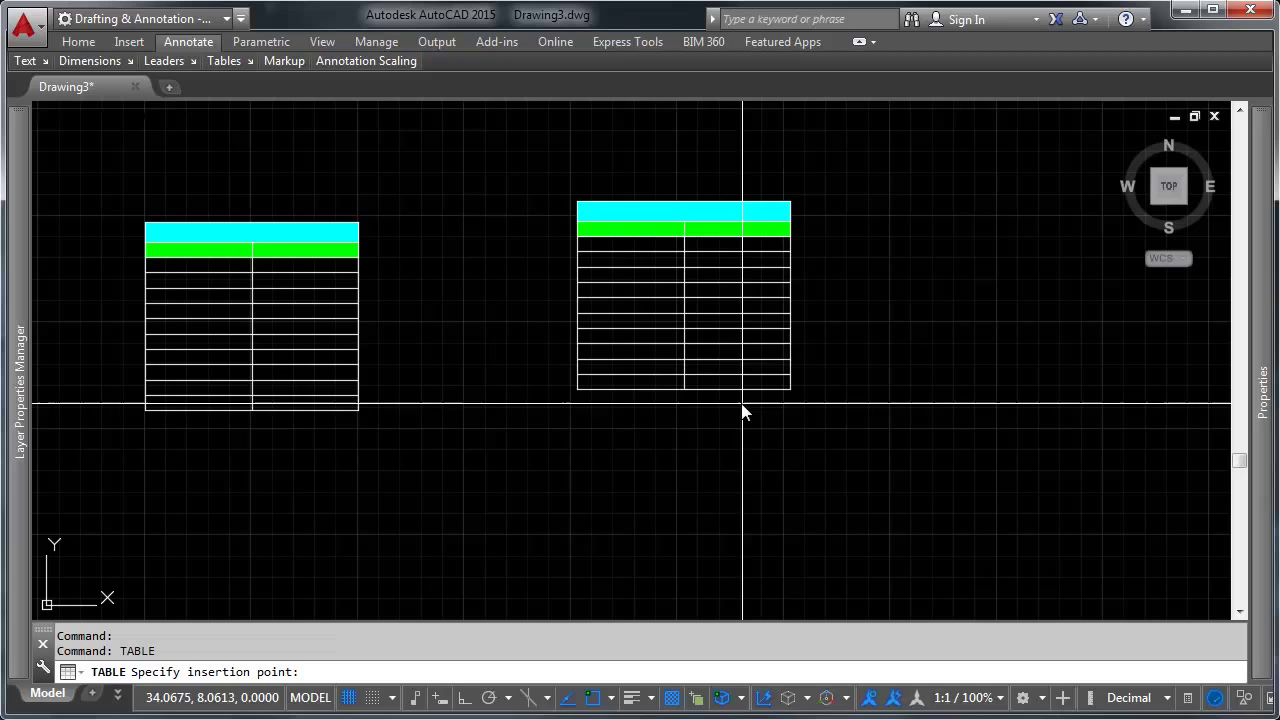
pyautogui.scroll(-8, 812, 345)
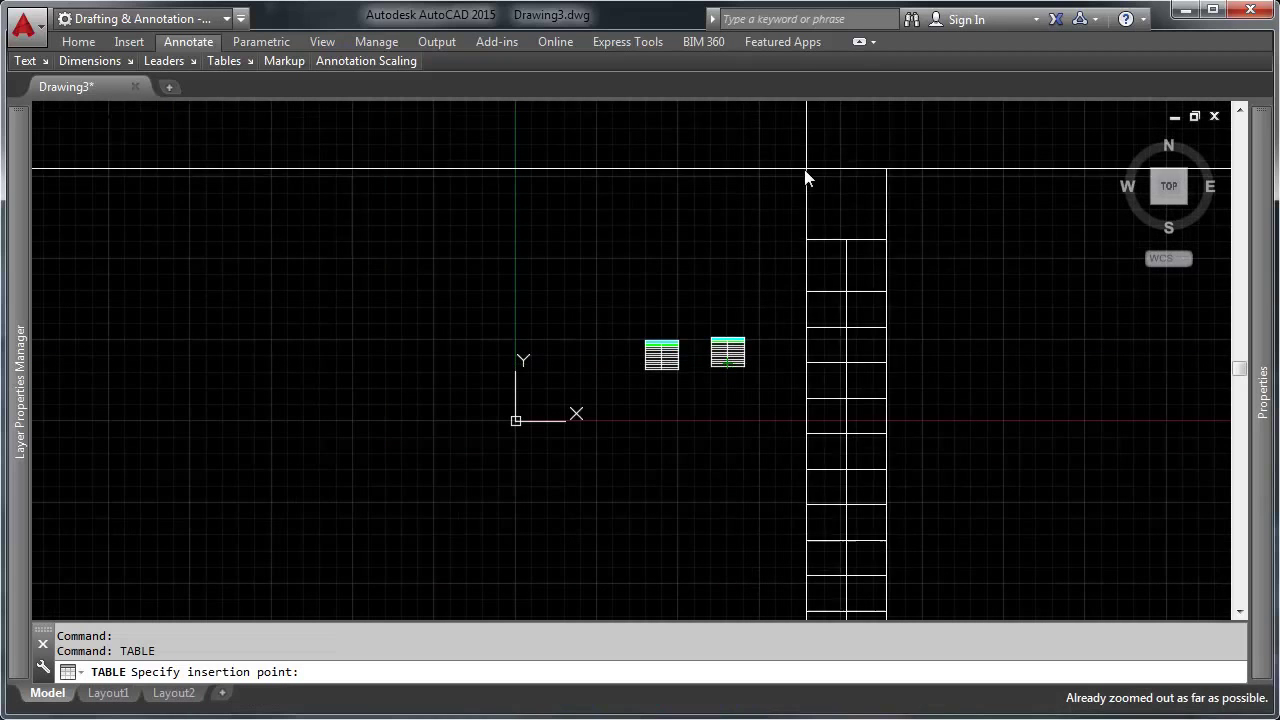
pyautogui.click(791, 236)
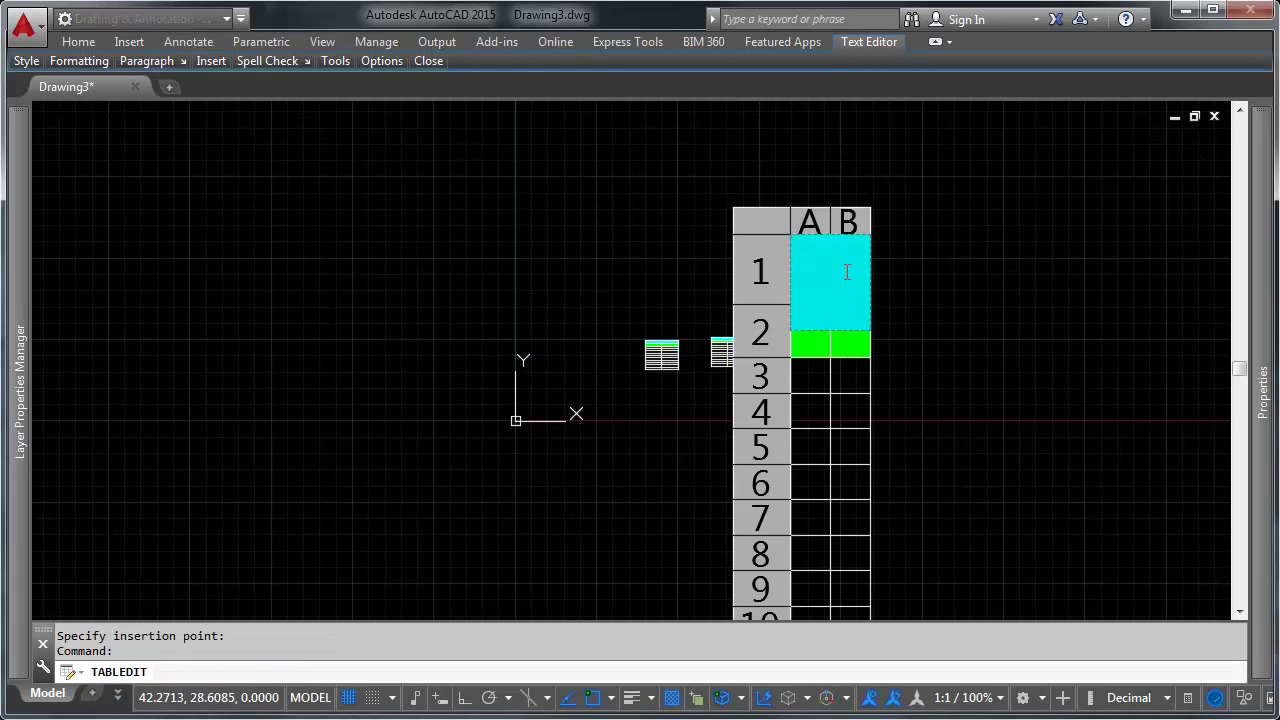
# Step: Leave the title cell and zoom to extents to show the whole drawing
pyautogui.click(927, 265)
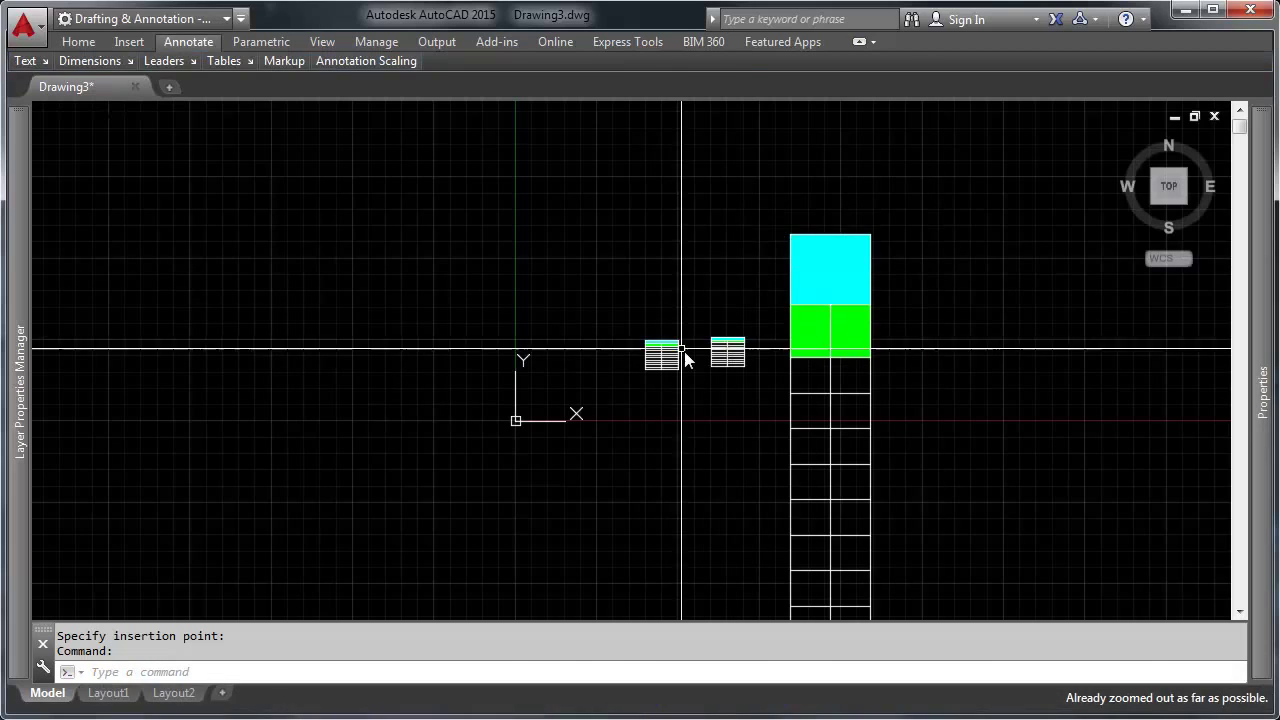
pyautogui.write('z')
pyautogui.press('Return')
pyautogui.write('e')
pyautogui.press('Return')
pyautogui.click(706, 166)
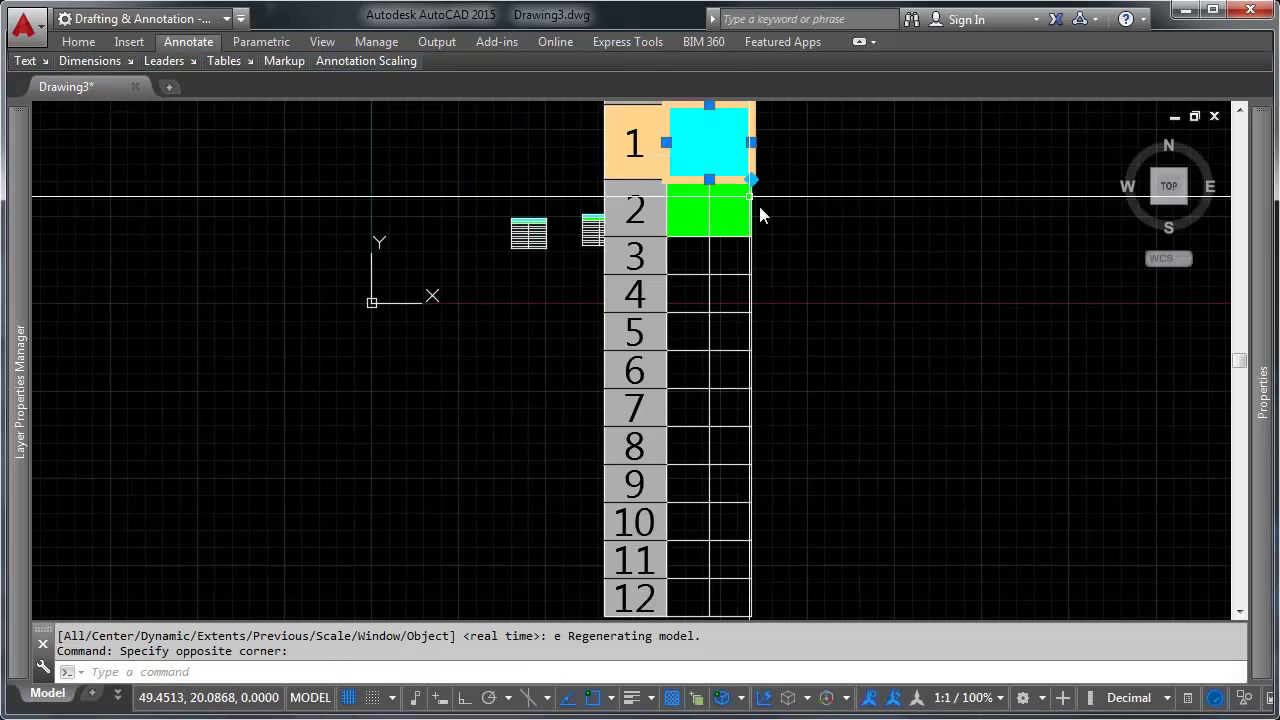
pyautogui.click(751, 142)
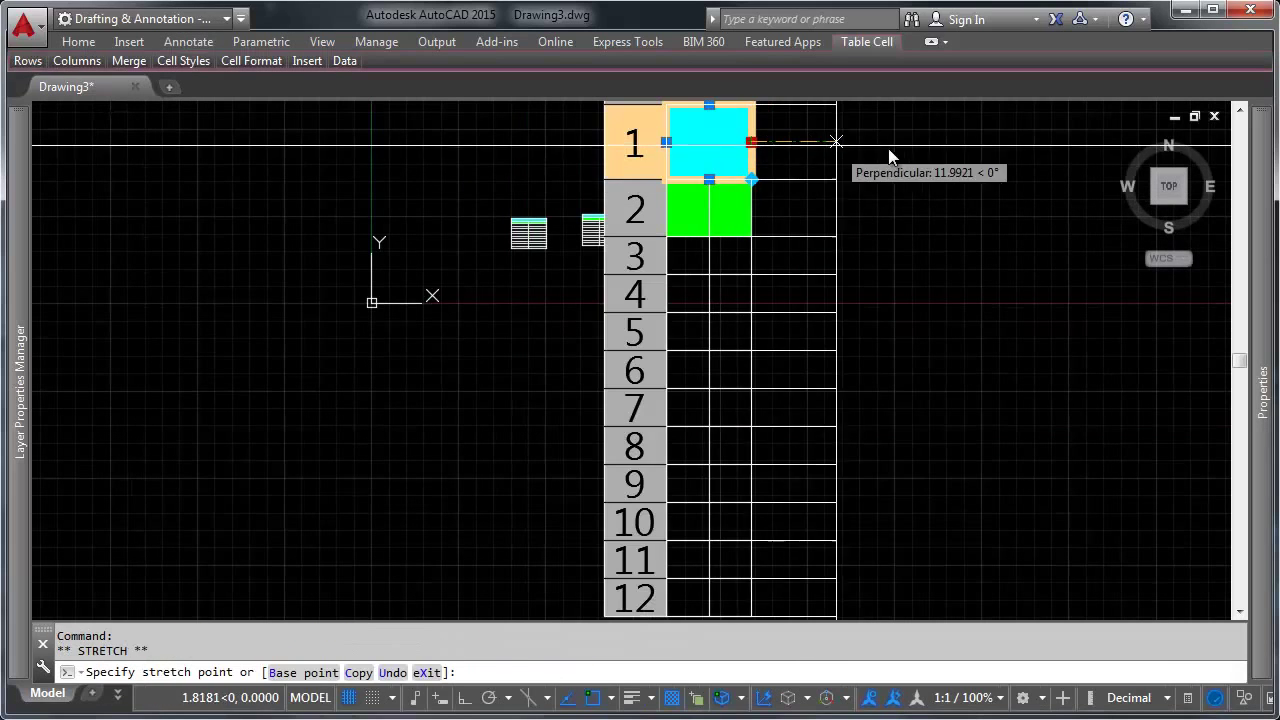
pyautogui.click(1114, 175)
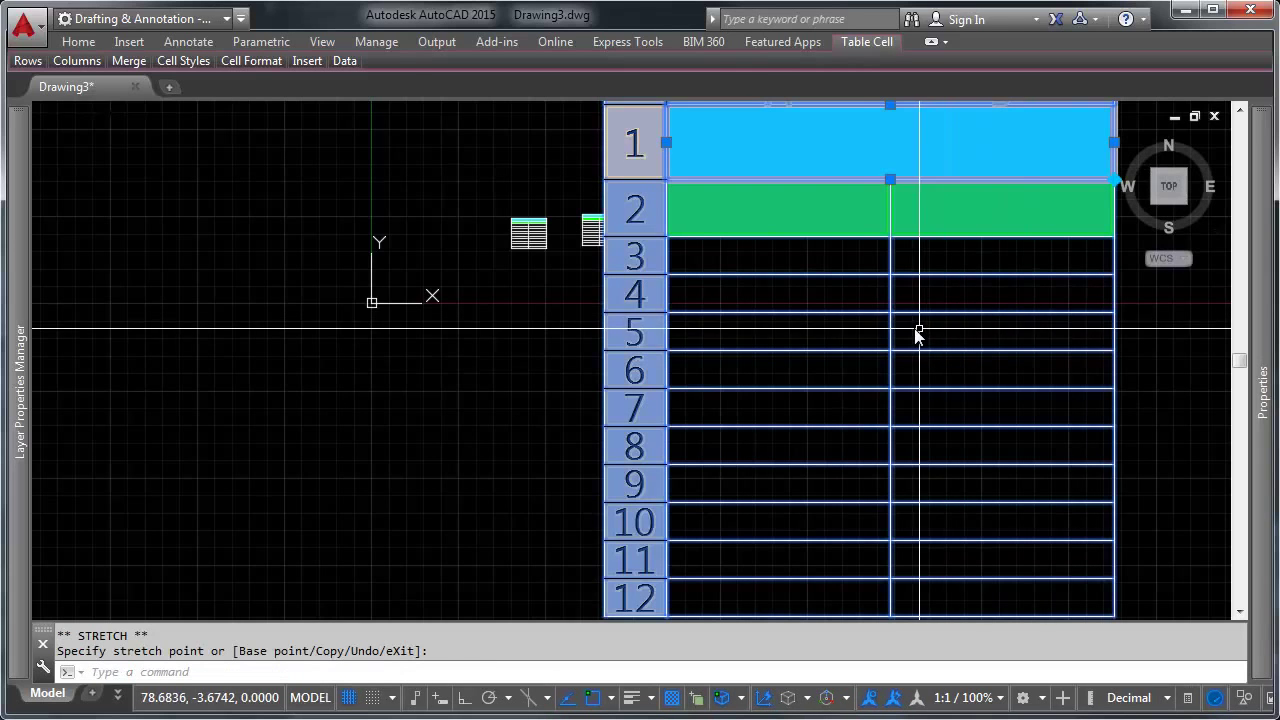
pyautogui.hotkey('ctrl', 'z')
pyautogui.hotkey('ctrl', 'z')
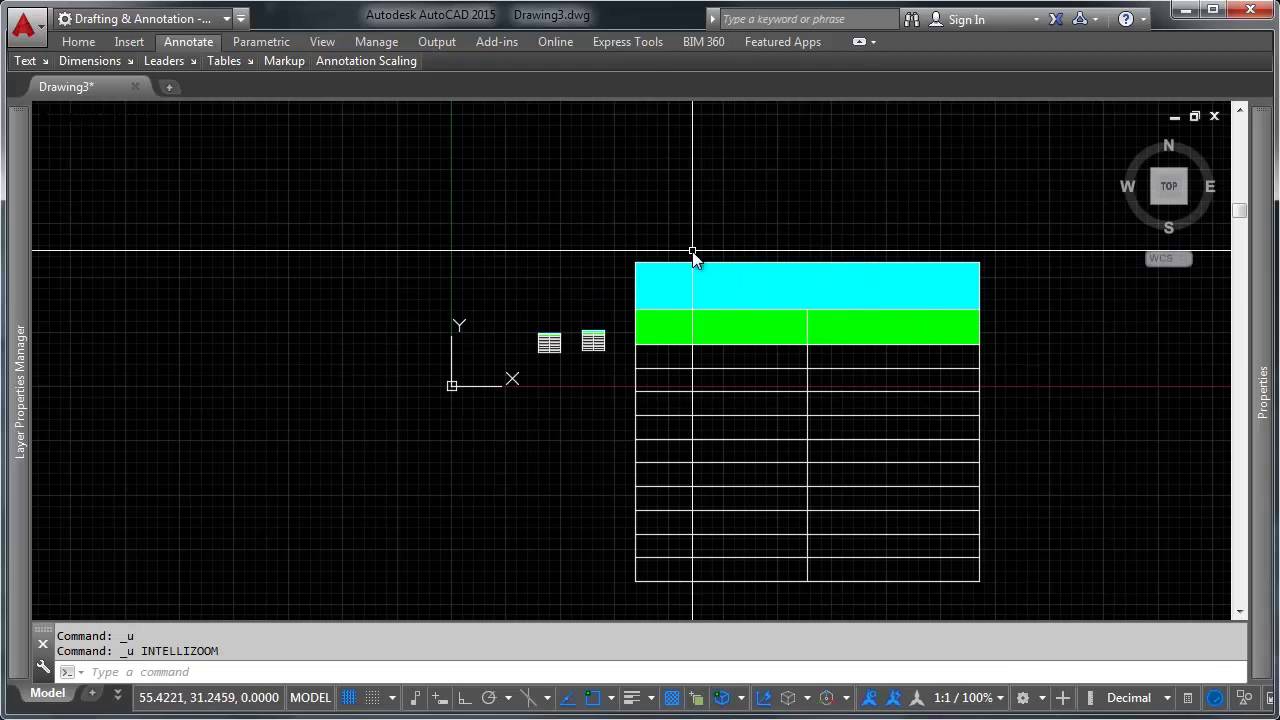
pyautogui.scroll(12, 560, 343)
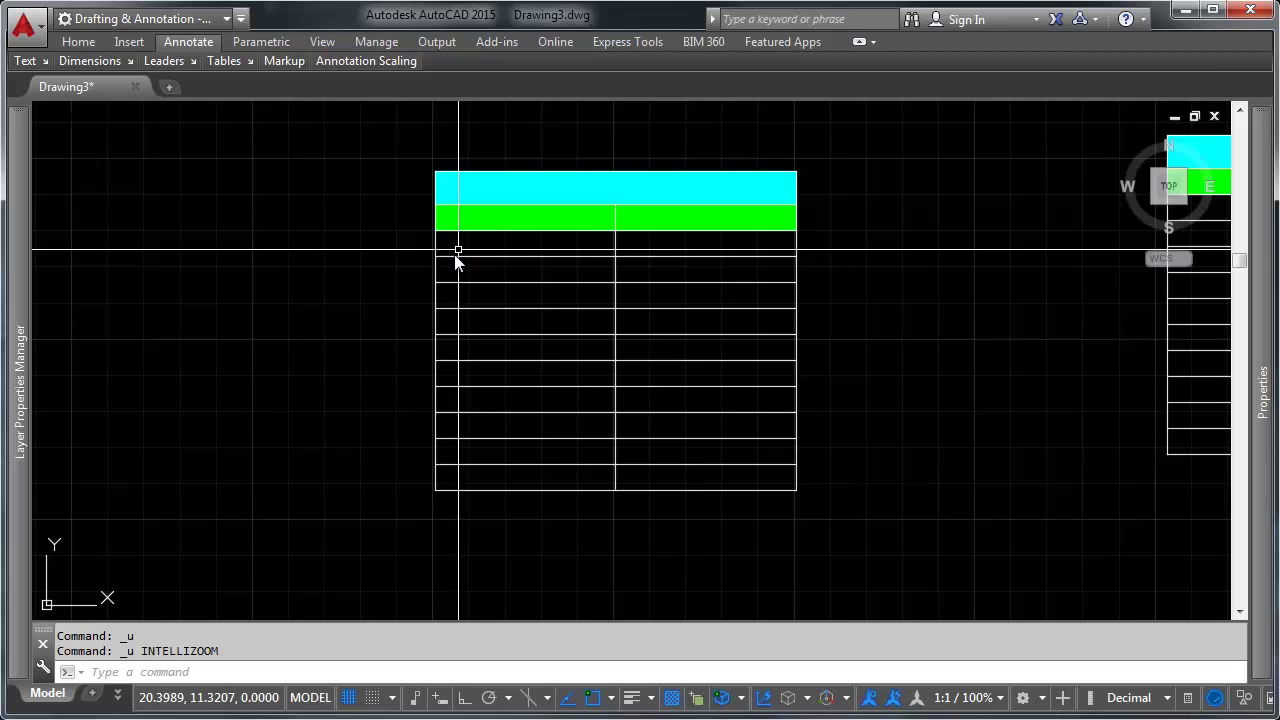
pyautogui.scroll(-10, 677, 246)
pyautogui.scroll(-2, 540, 374)
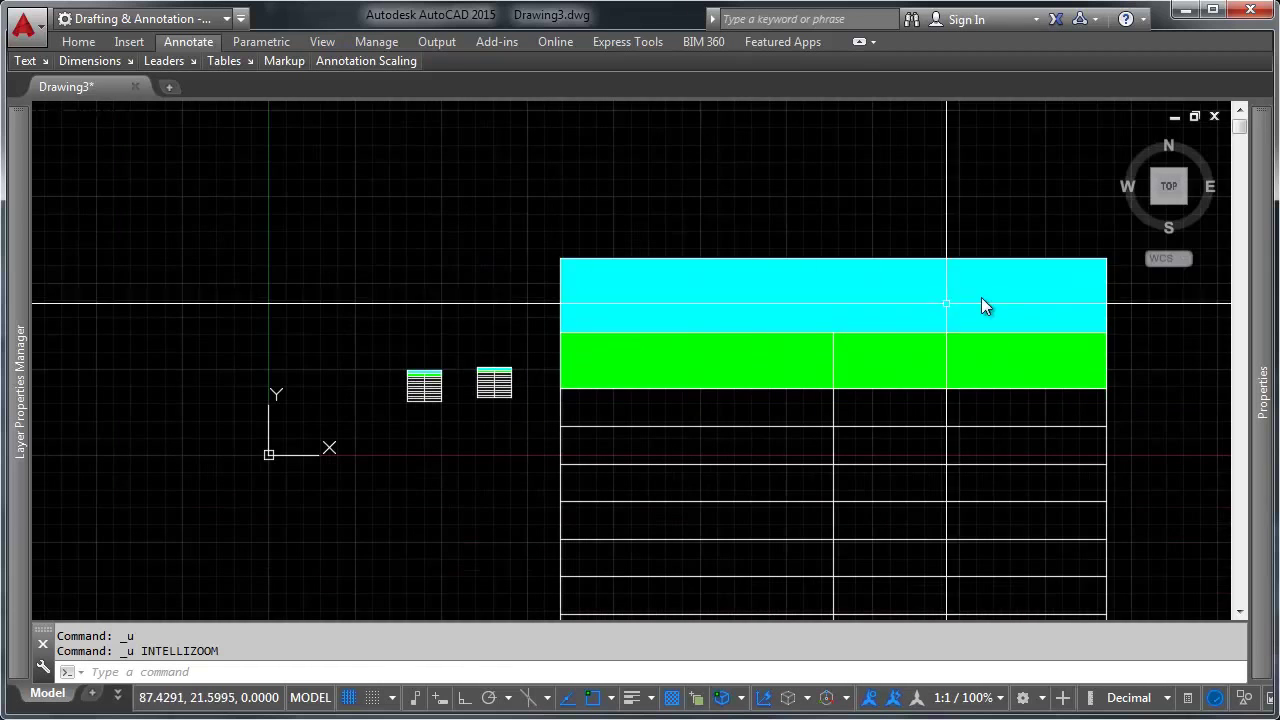
pyautogui.click(766, 297)
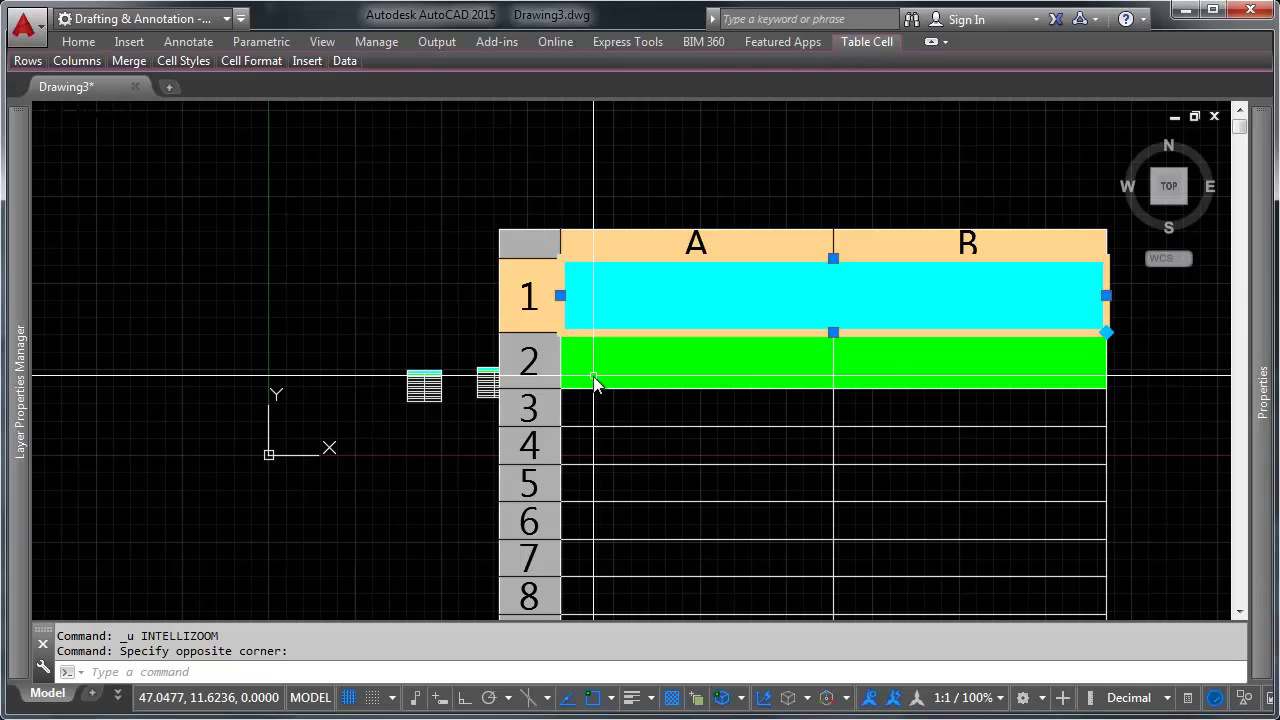
# Step: Enter 'Header' in cells A2 and B2, then 1, 2, 3 in B3–B5
pyautogui.doubleClick(593, 380)
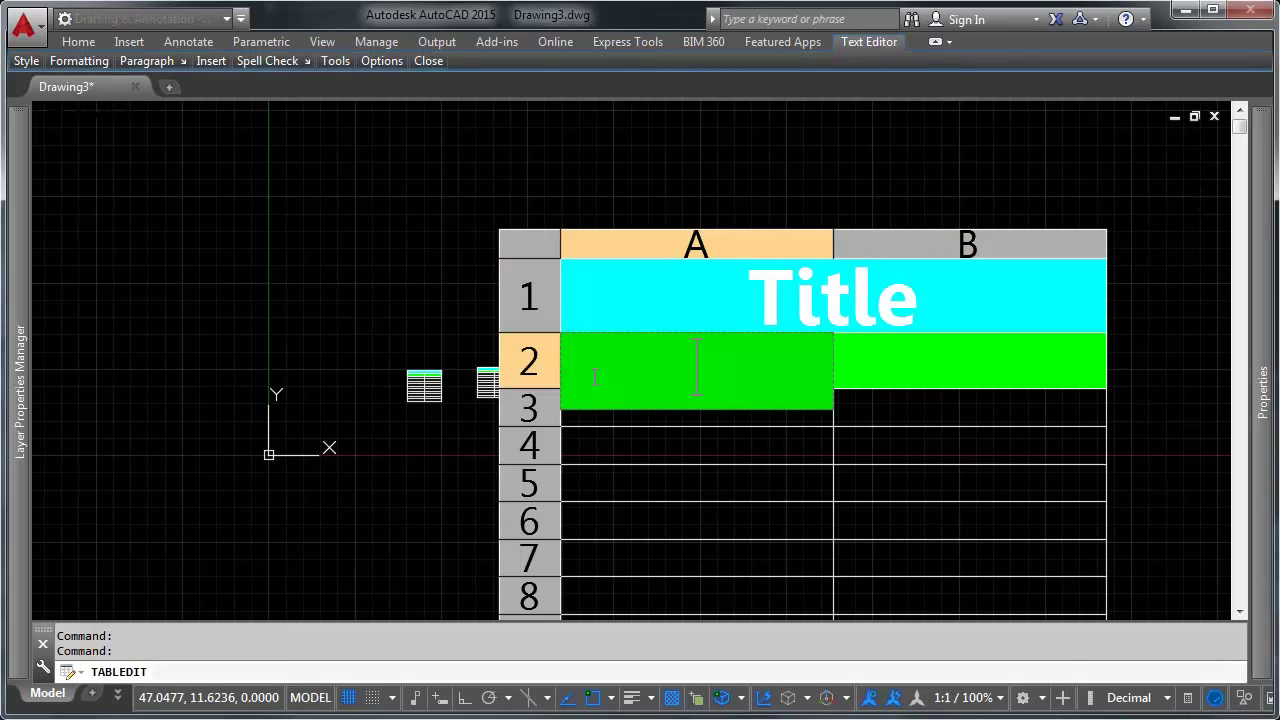
pyautogui.write('der')
pyautogui.press('Tab')
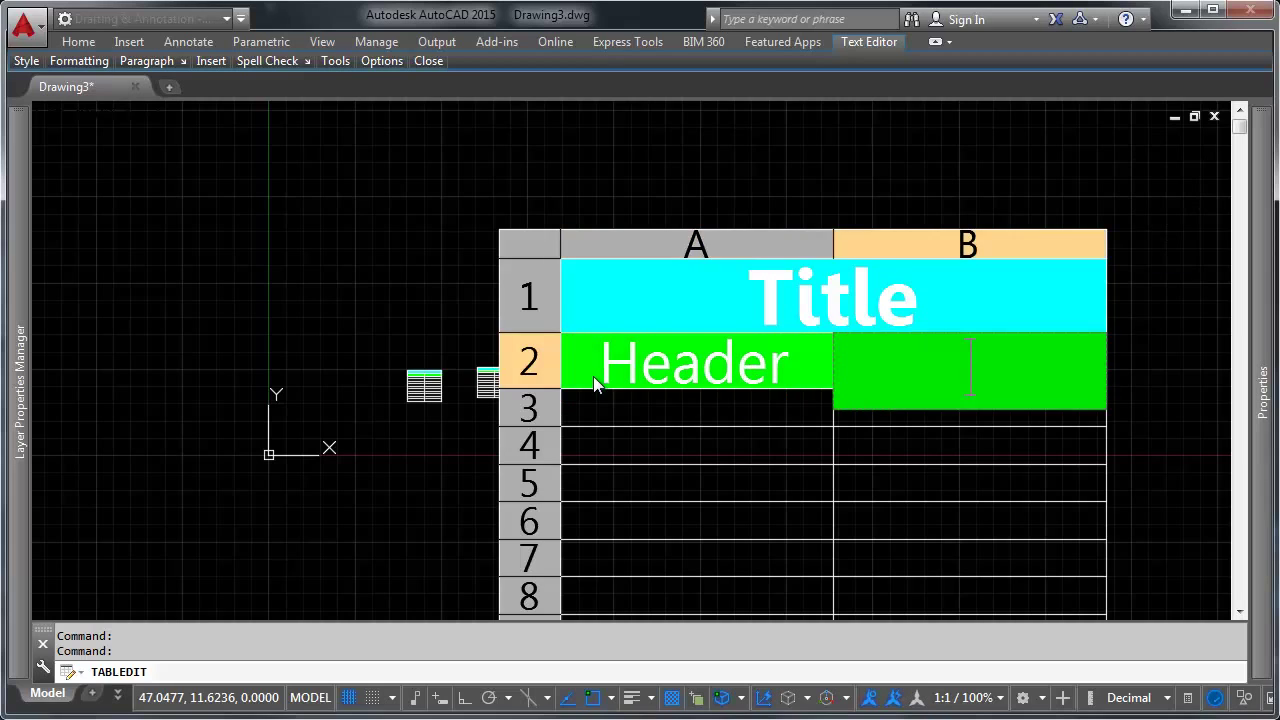
pyautogui.write('Header')
pyautogui.press('Return')
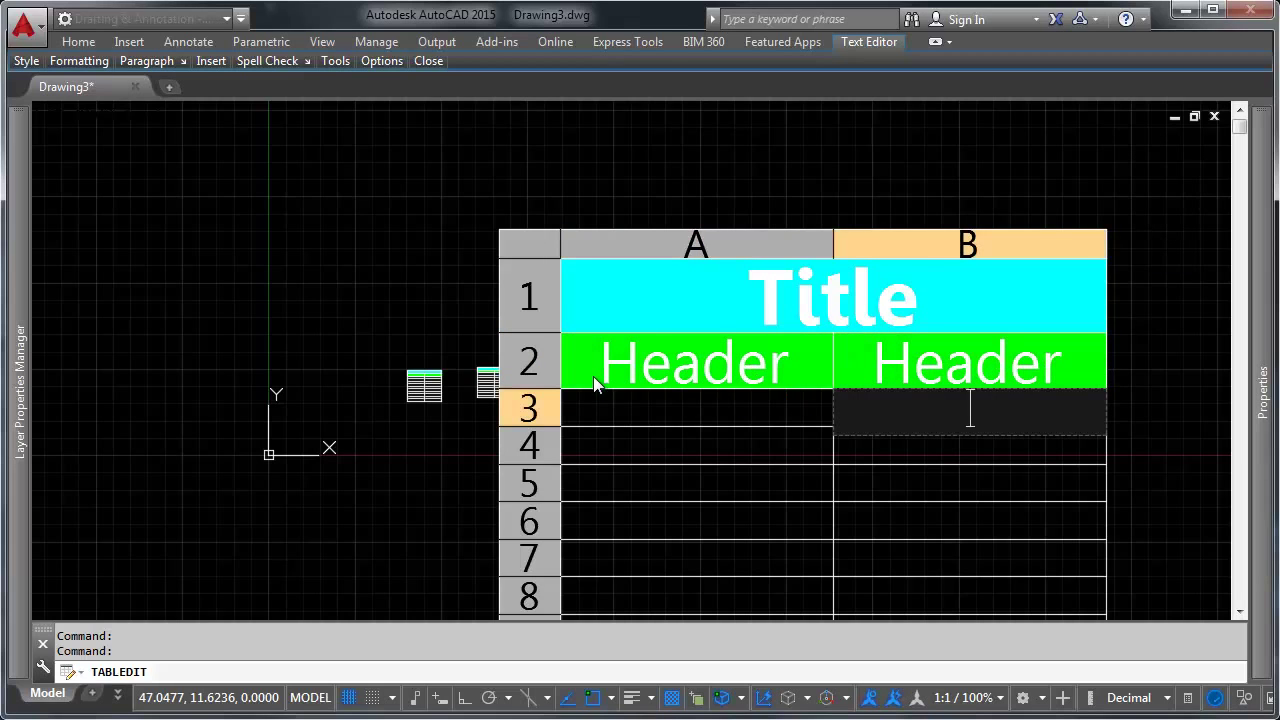
pyautogui.write('1')
pyautogui.press('Return')
pyautogui.write('2')
pyautogui.press('Return')
pyautogui.write('3')
pyautogui.press('Return')
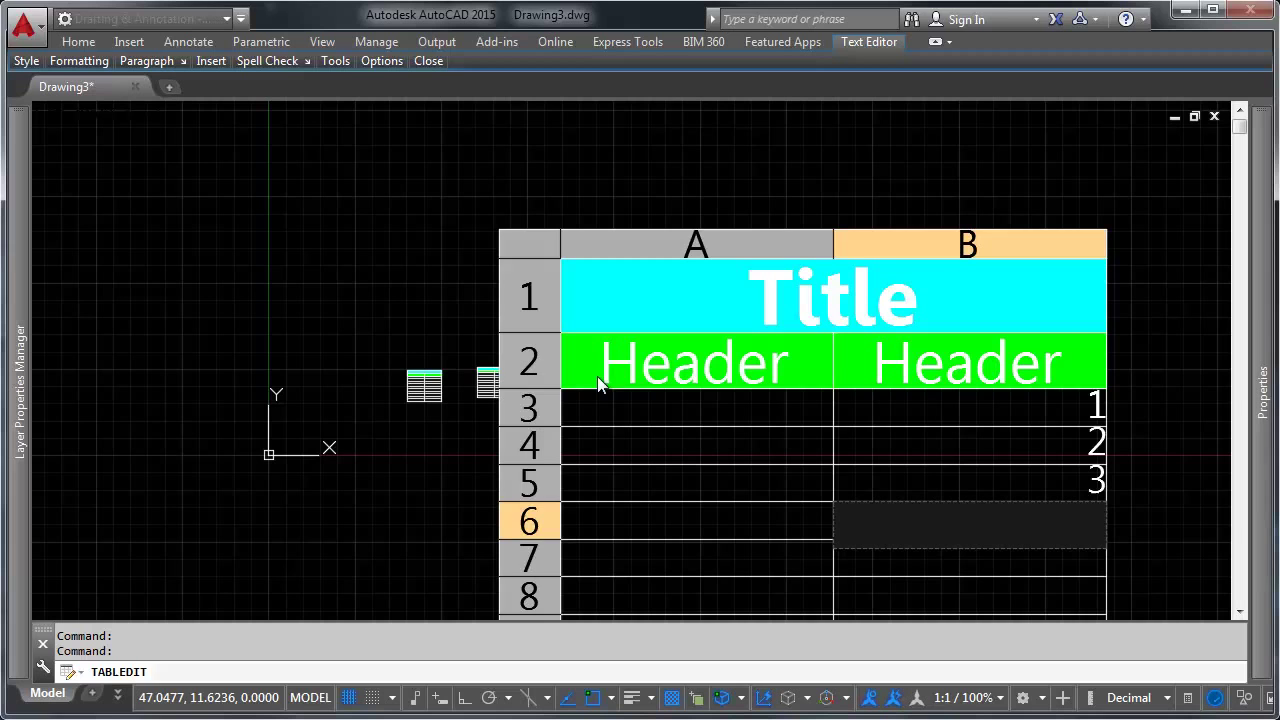
pyautogui.press('Escape')
# Step: Autofill column B from cells B3:B5 so it numbers 1 to 10 down to row 12
pyautogui.moveTo(1023, 420); pyautogui.dragTo(1020, 495)
pyautogui.scroll(-2, 1086, 447)
pyautogui.moveTo(1094, 423); pyautogui.dragTo(757, 202, button='middle')
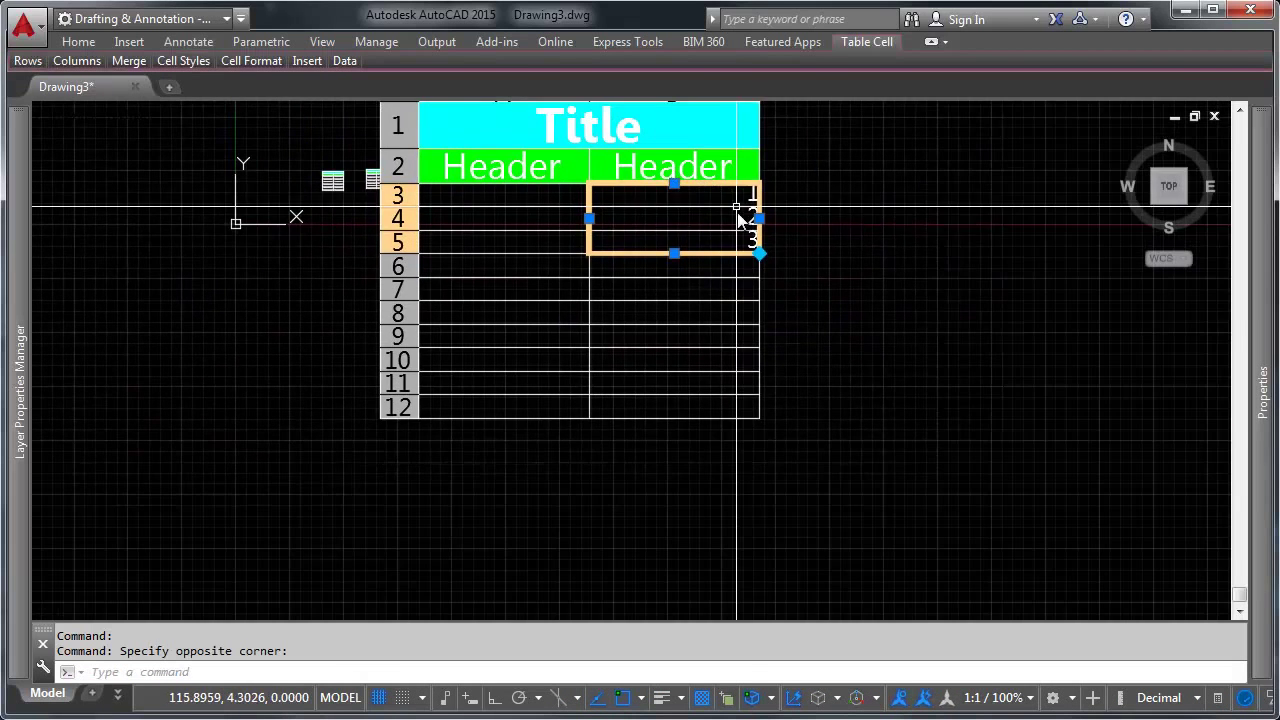
pyautogui.click(760, 254)
pyautogui.click(762, 412)
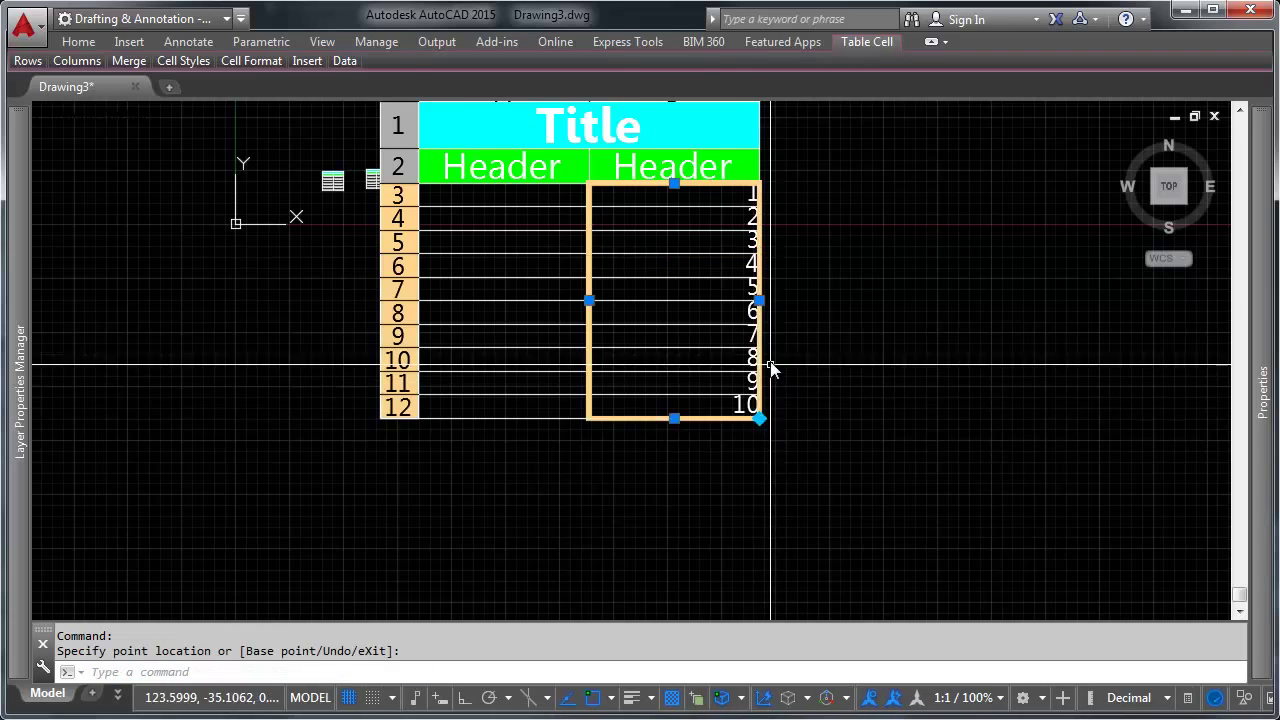
pyautogui.press('Escape')
# Step: Type 'data' in cell A3 and autofill it down column A to row 12
pyautogui.click(505, 195)
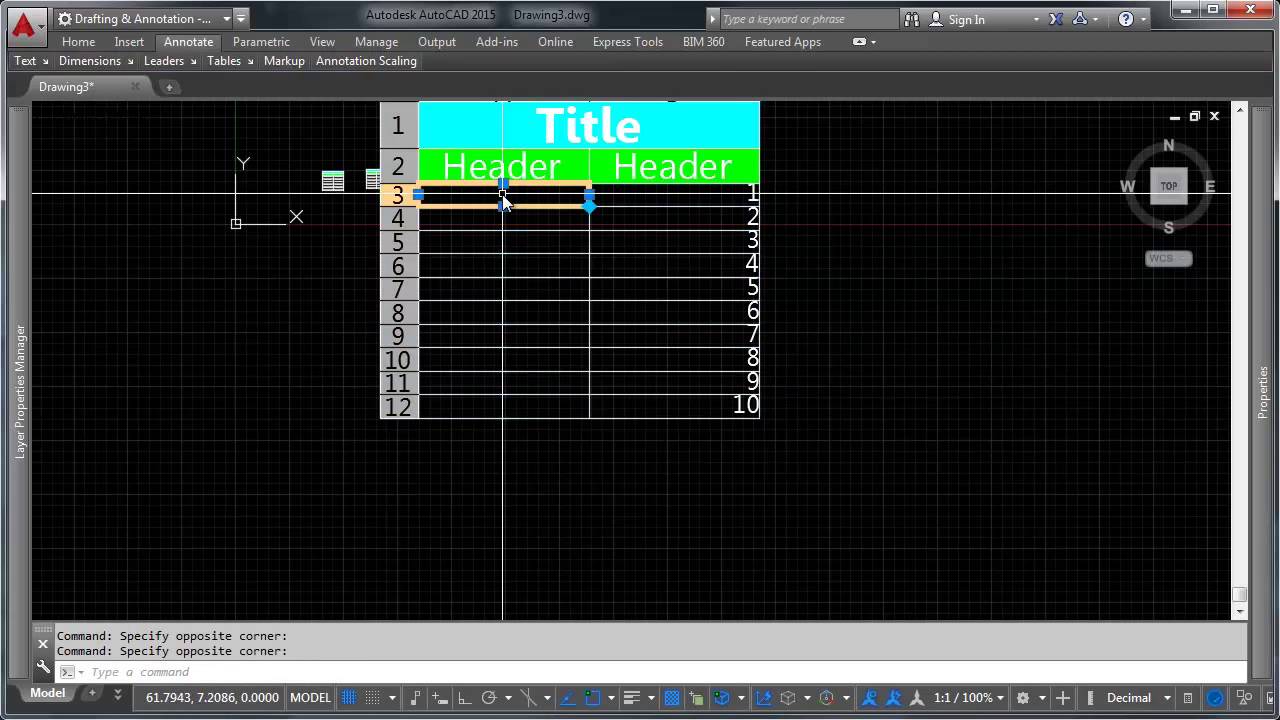
pyautogui.write('data')
pyautogui.press('Return')
pyautogui.press('Up')
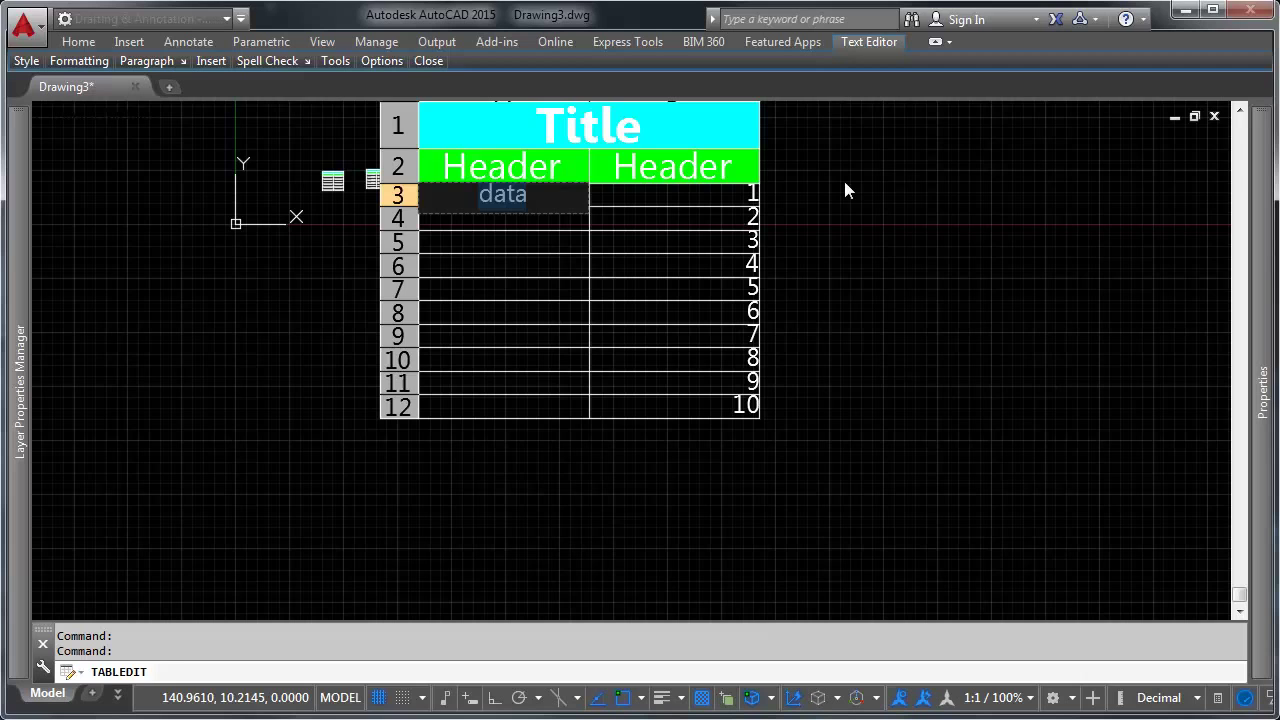
pyautogui.press('Escape')
pyautogui.click(590, 205)
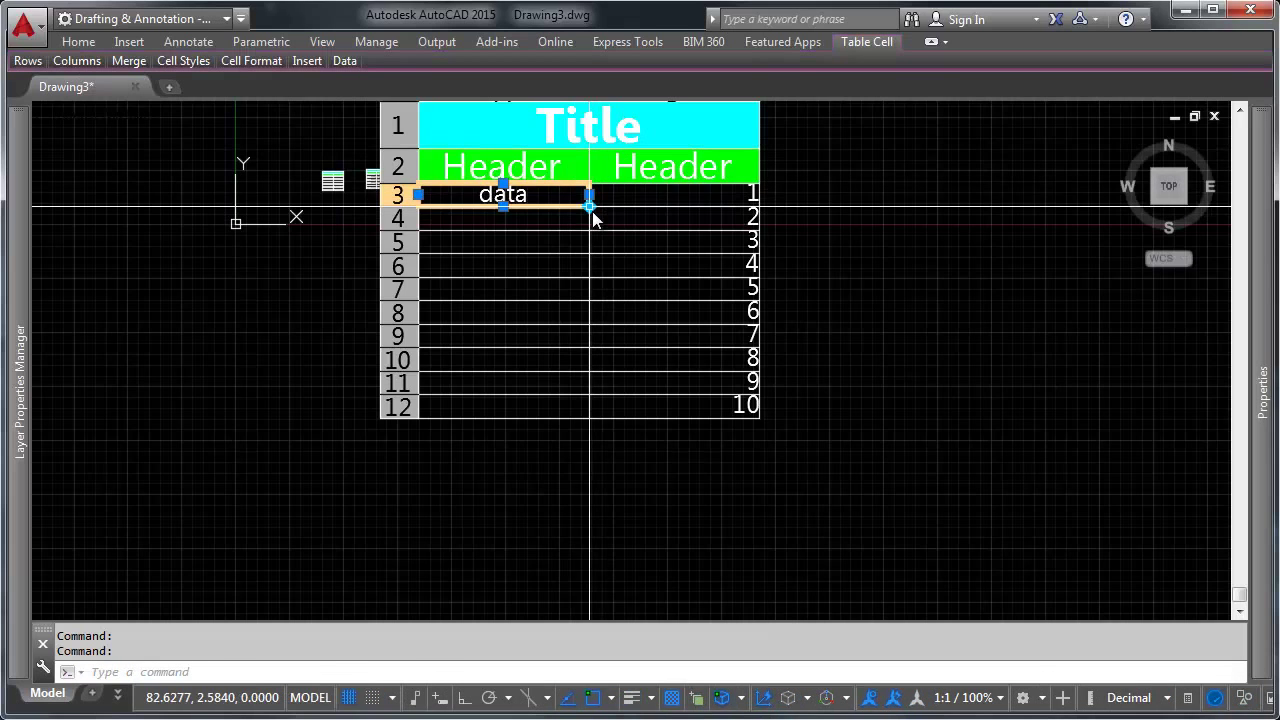
pyautogui.click(591, 424)
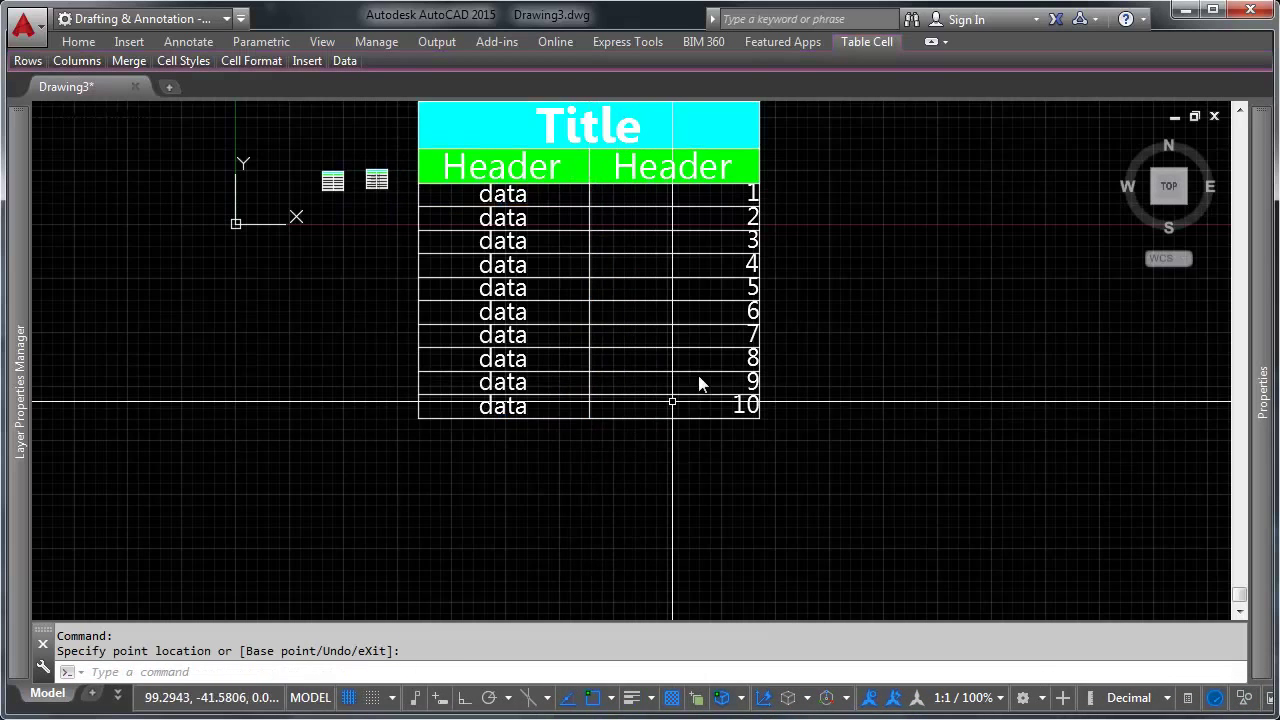
pyautogui.press('Escape')
pyautogui.moveTo(594, 316); pyautogui.dragTo(743, 335, button='middle')
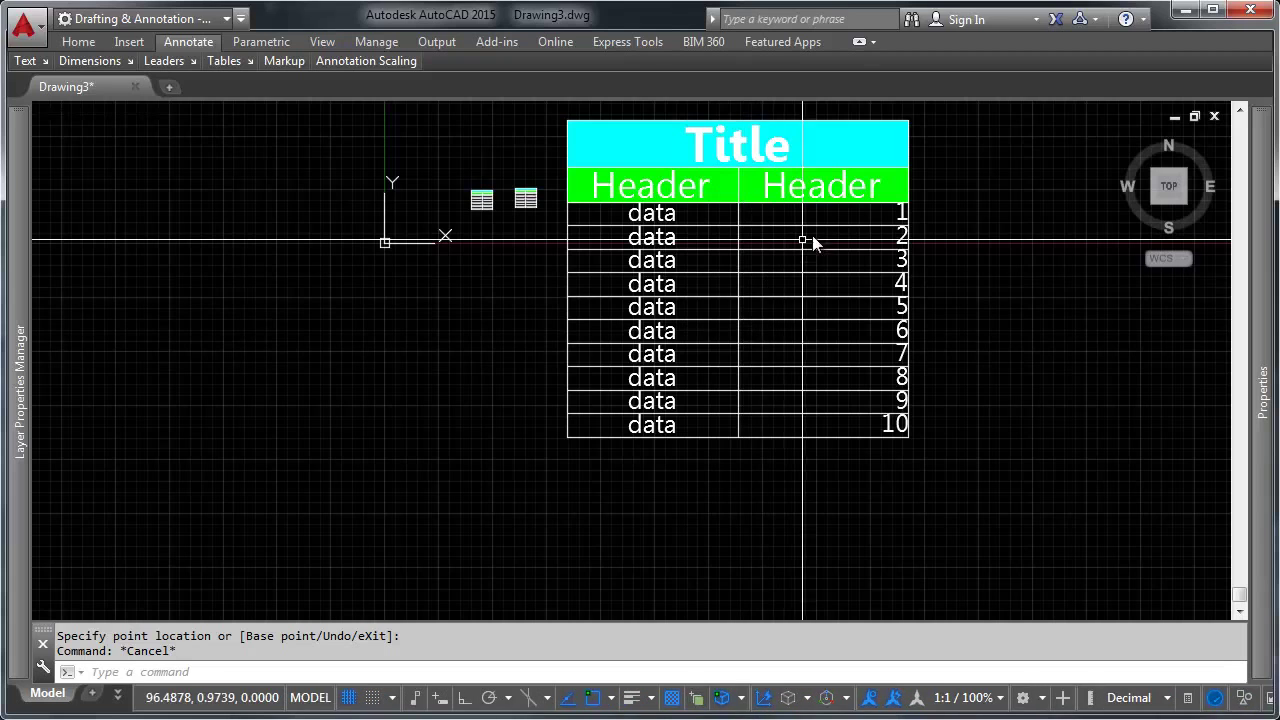
pyautogui.scroll(2, 843, 218)
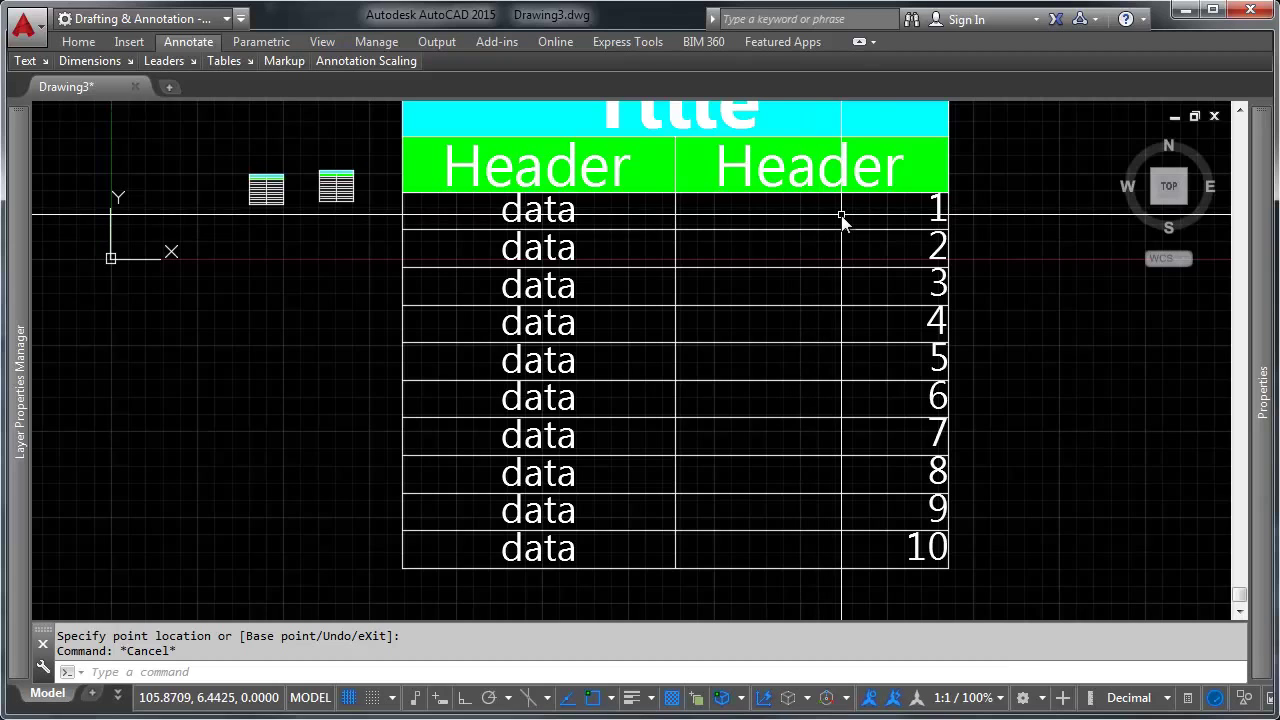
pyautogui.click(914, 210)
pyautogui.click(871, 543)
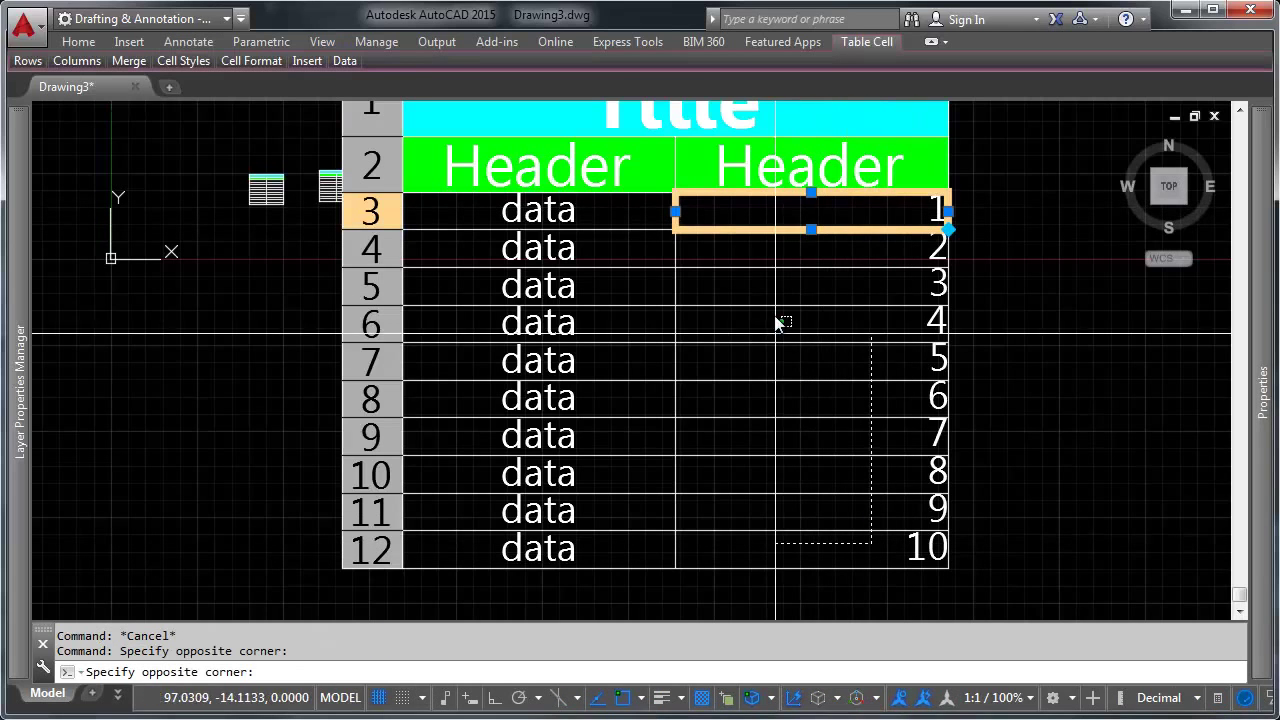
pyautogui.click(771, 219)
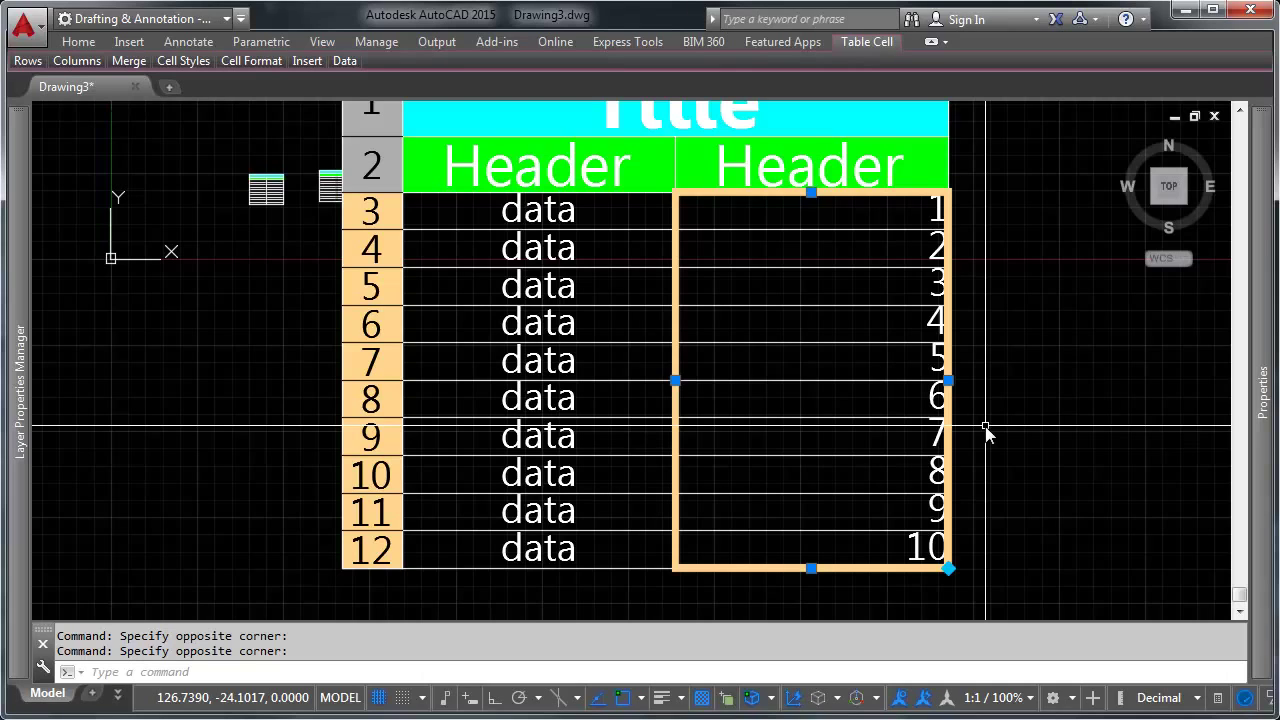
pyautogui.press('Escape')
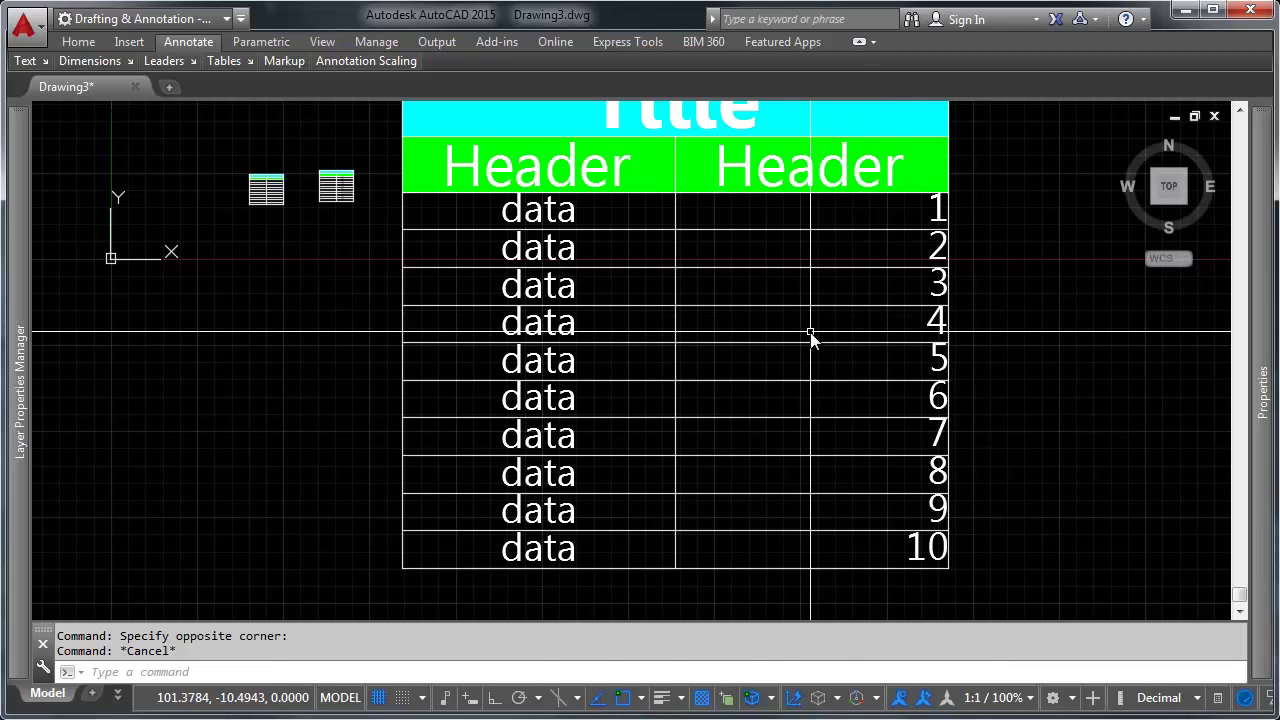
pyautogui.hotkey('ctrl', 'y')
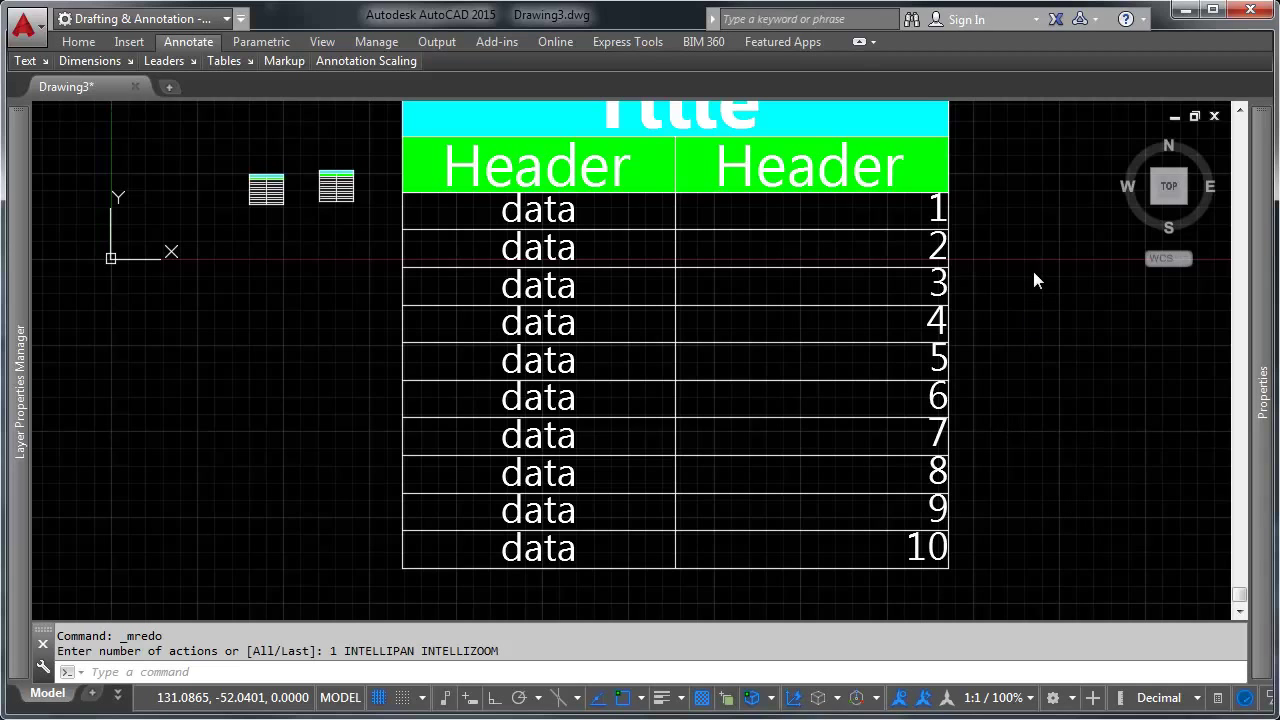
pyautogui.click(980, 357)
pyautogui.click(871, 509)
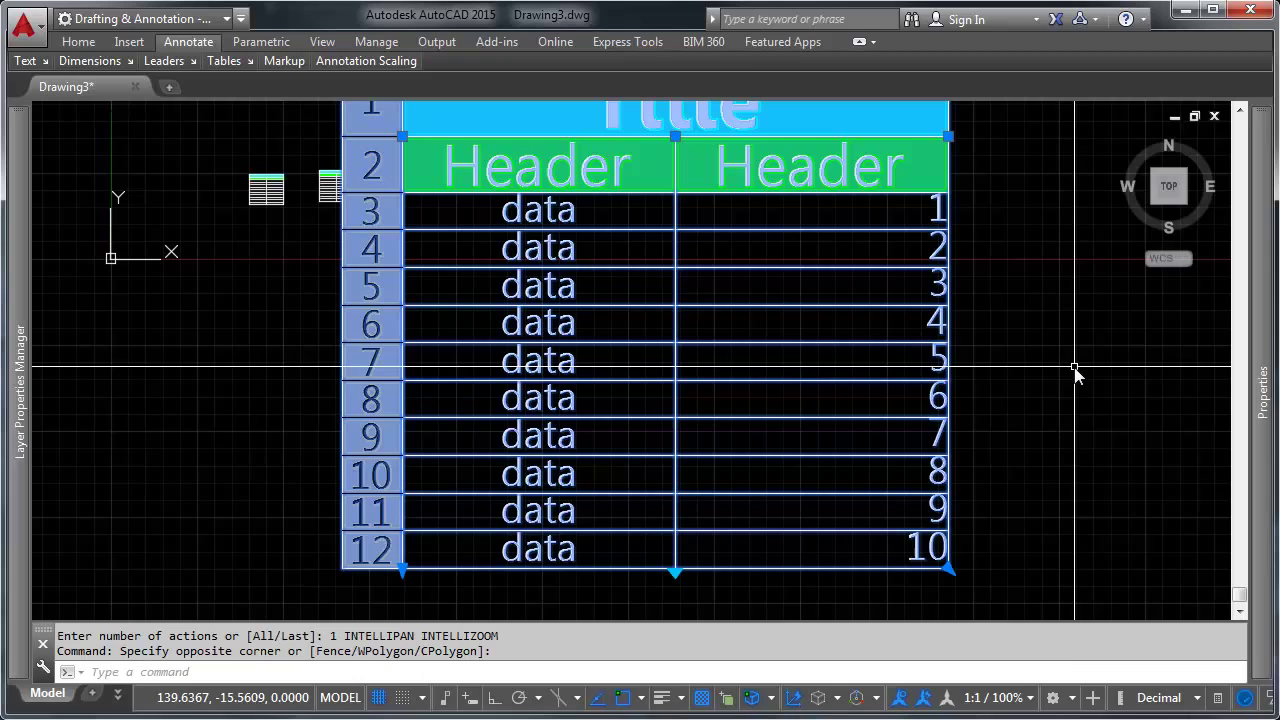
pyautogui.moveTo(1258, 368)
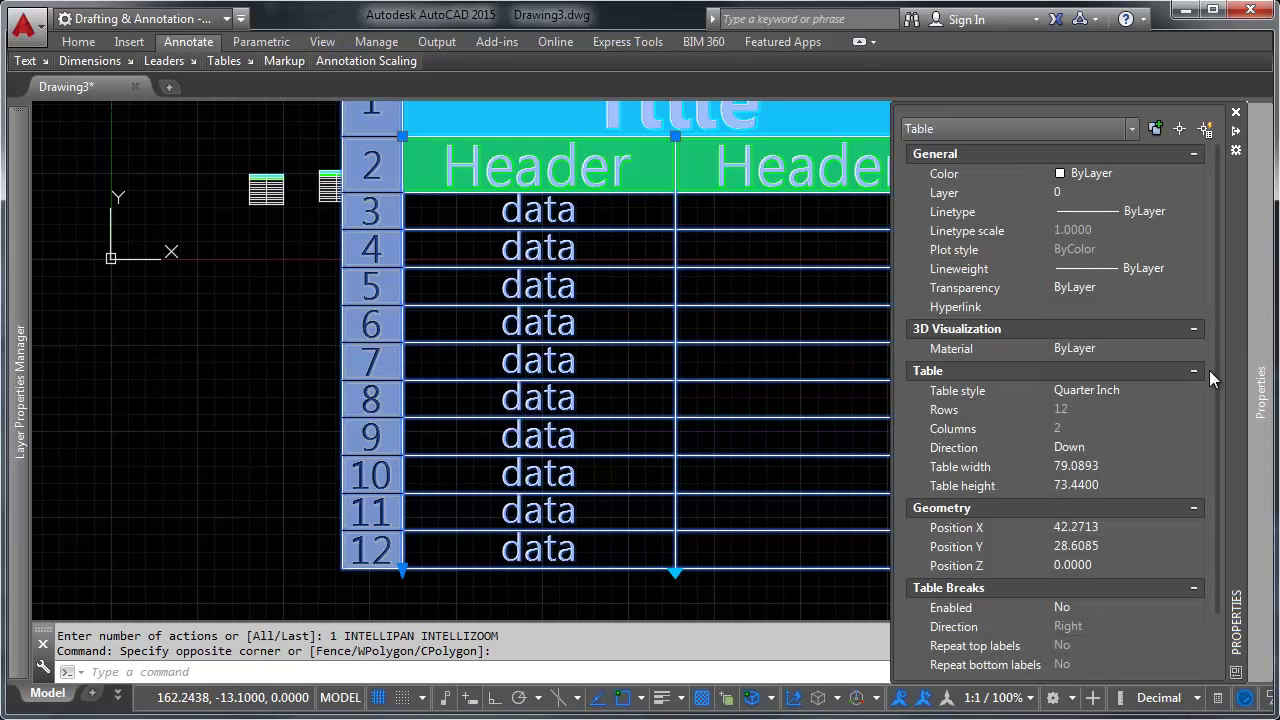
pyautogui.click(1125, 389)
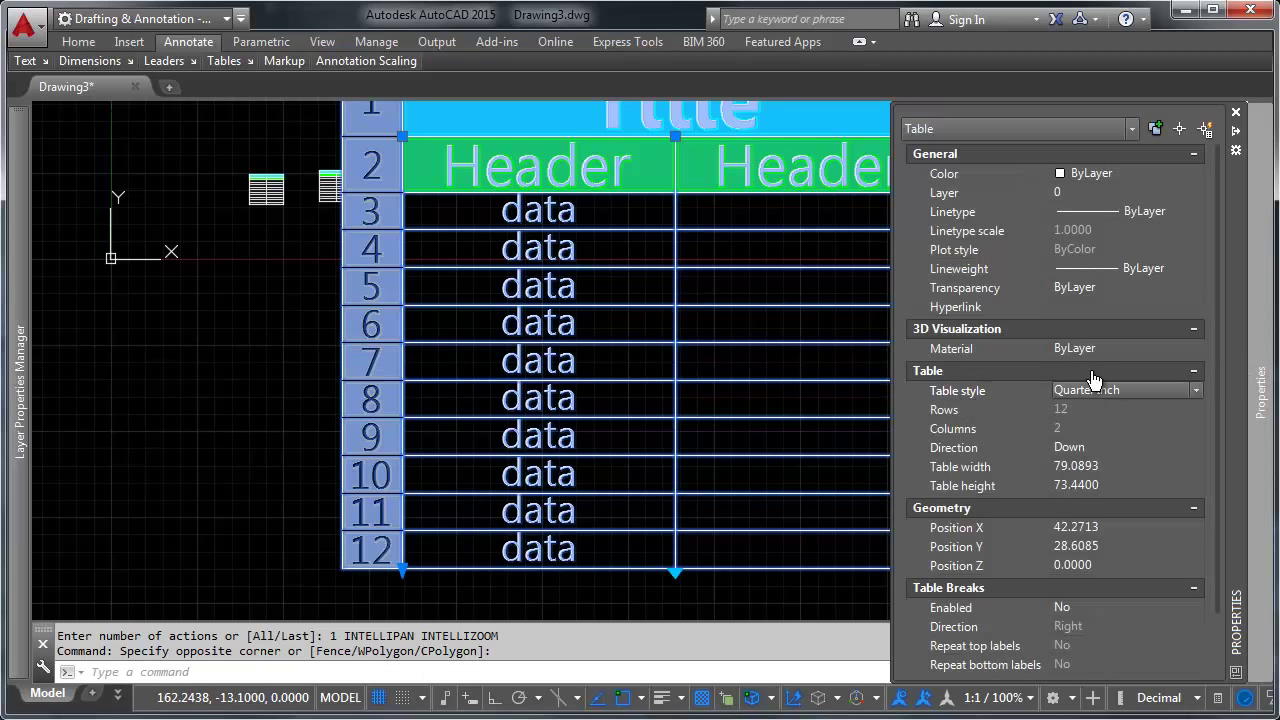
pyautogui.click(1195, 390)
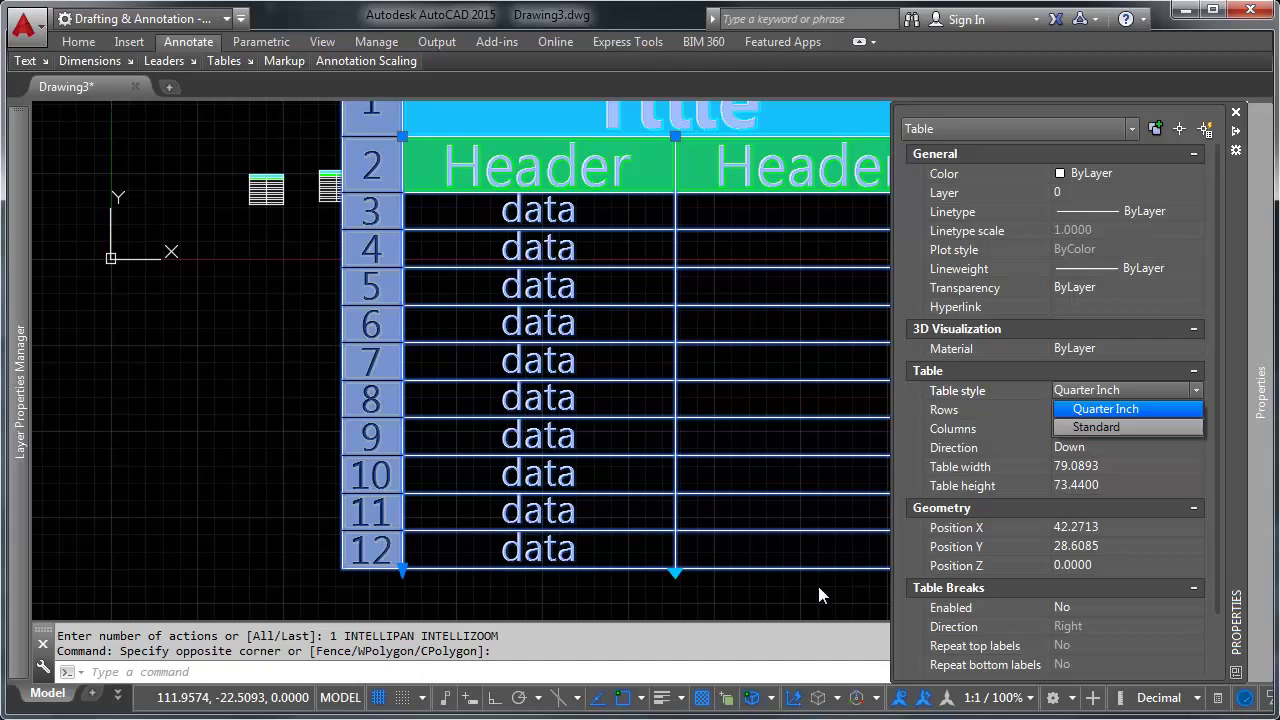
pyautogui.click(1107, 443)
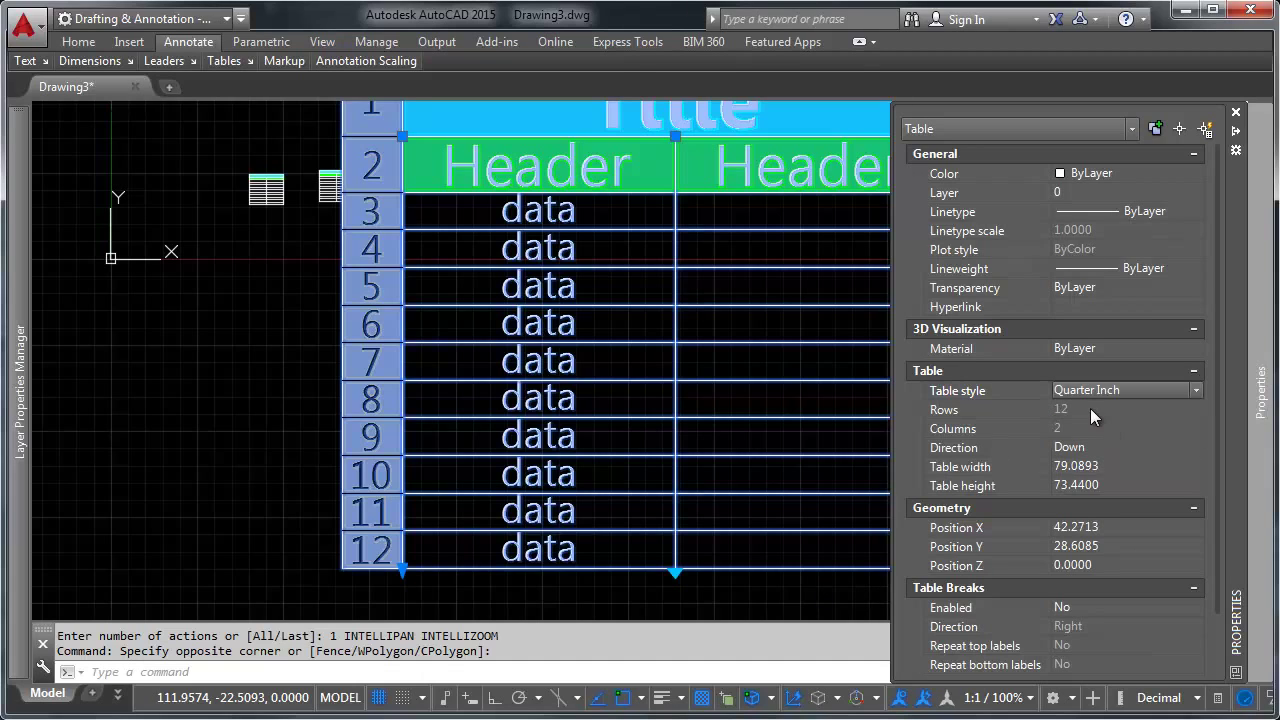
pyautogui.click(1090, 408)
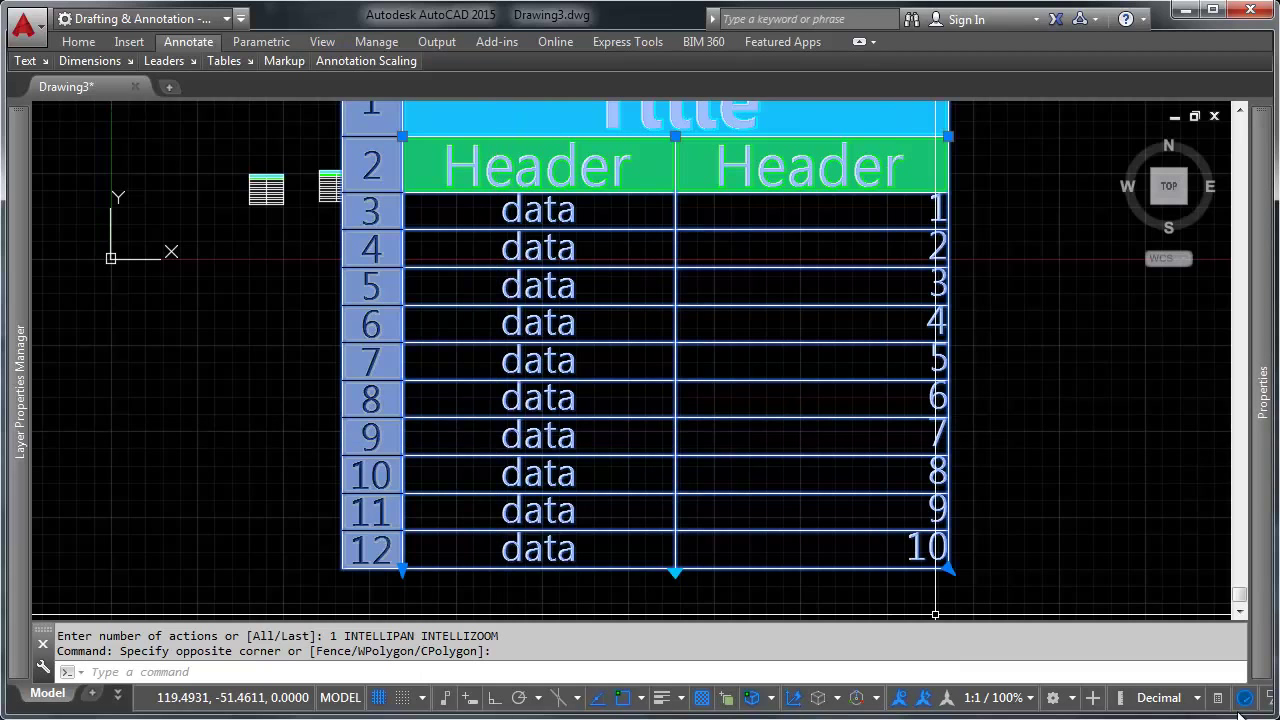
pyautogui.press('Escape')
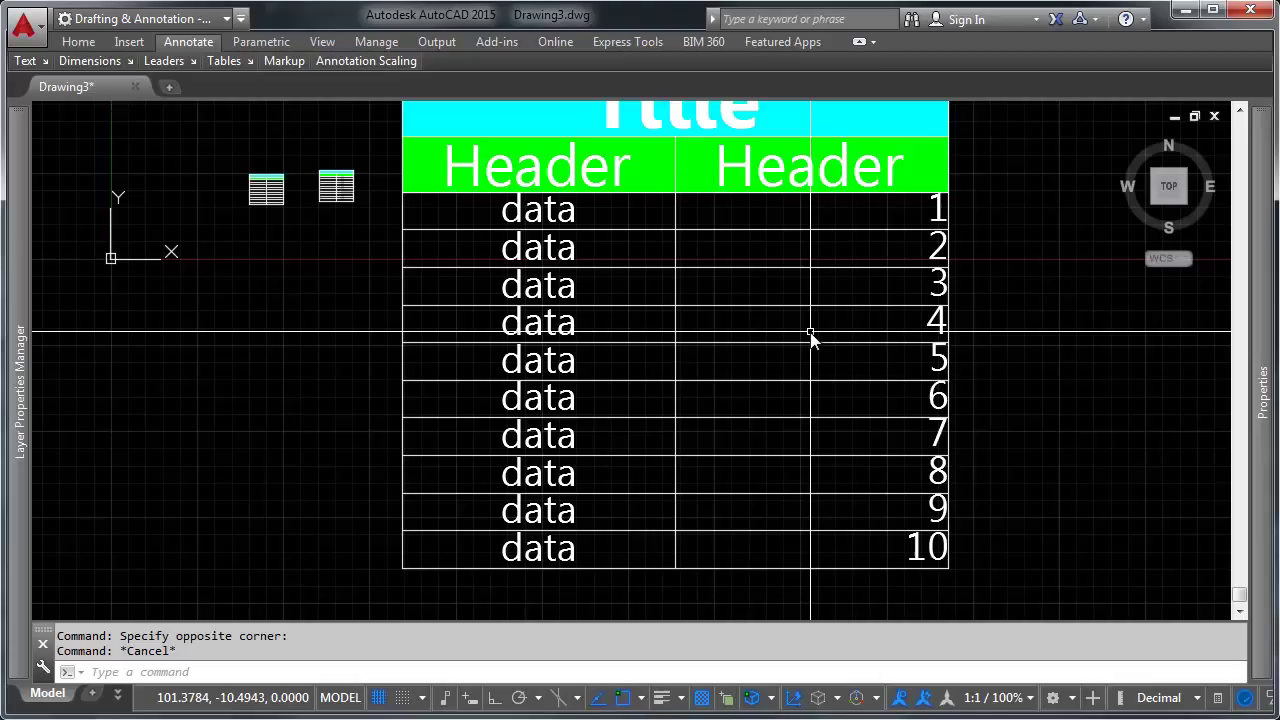